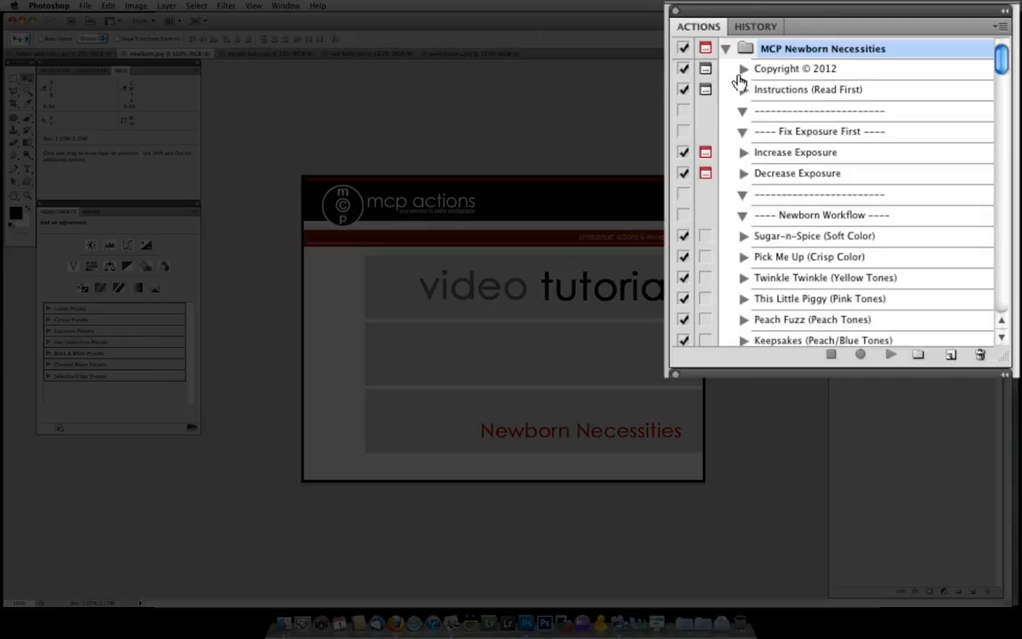
- Review the Instructions, Fix Exposure First and Newborn Workflow actions in the MCP Newborn Necessities set, through Diaper Bag (Mix & Match Workflow)
click(864, 94)
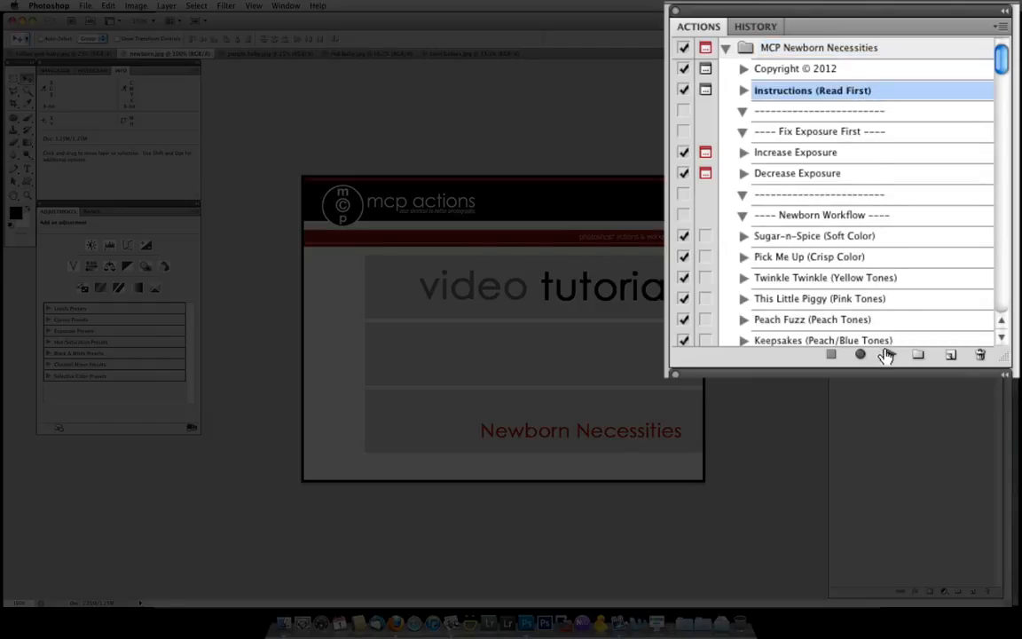
scroll(913, 174, down, 3)
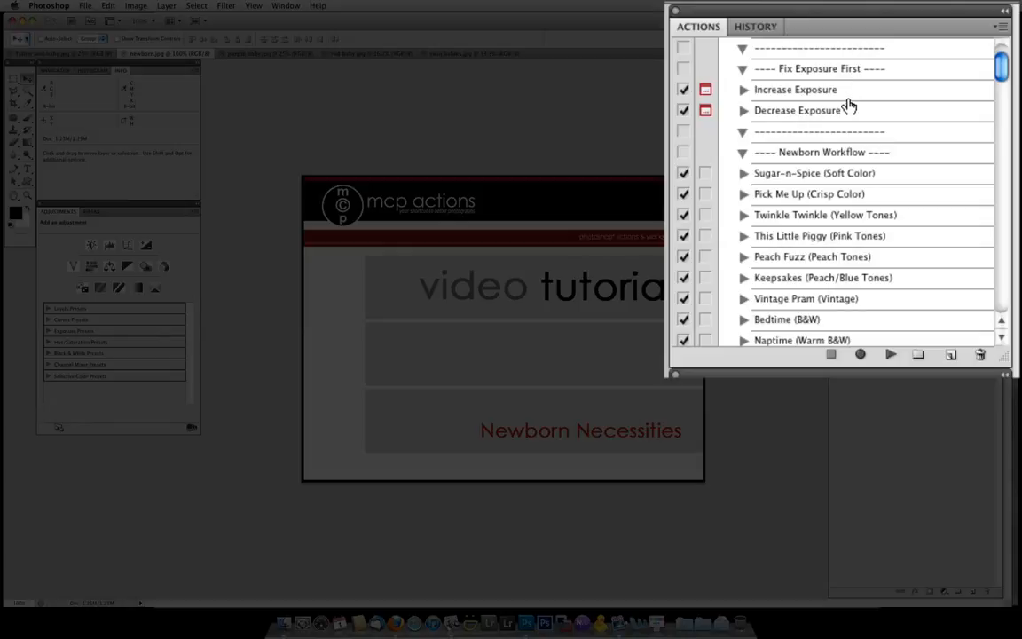
scroll(849, 106, down, 4)
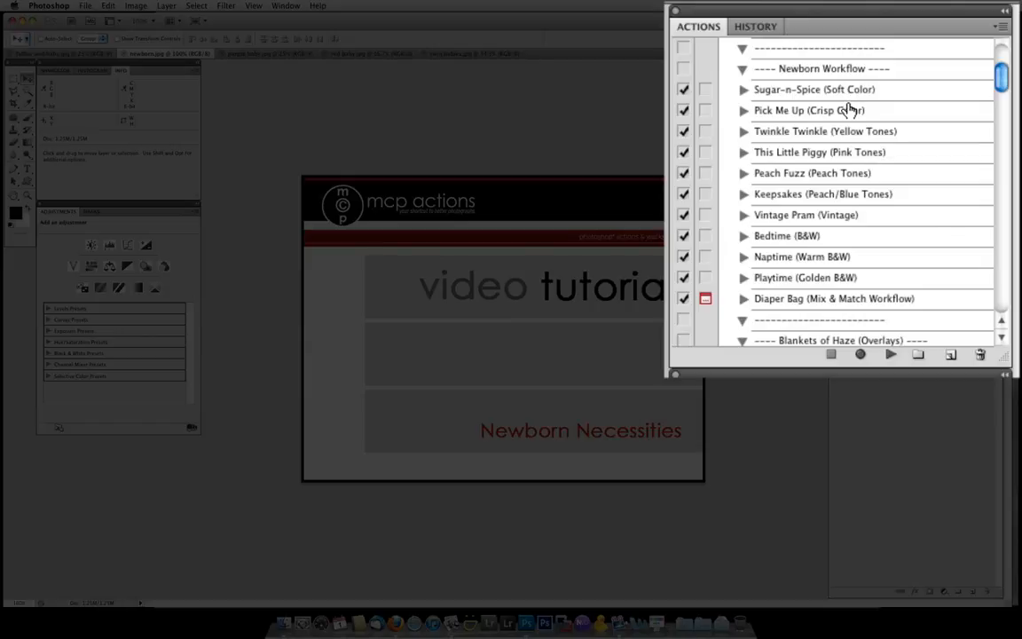
scroll(849, 108, down, 3)
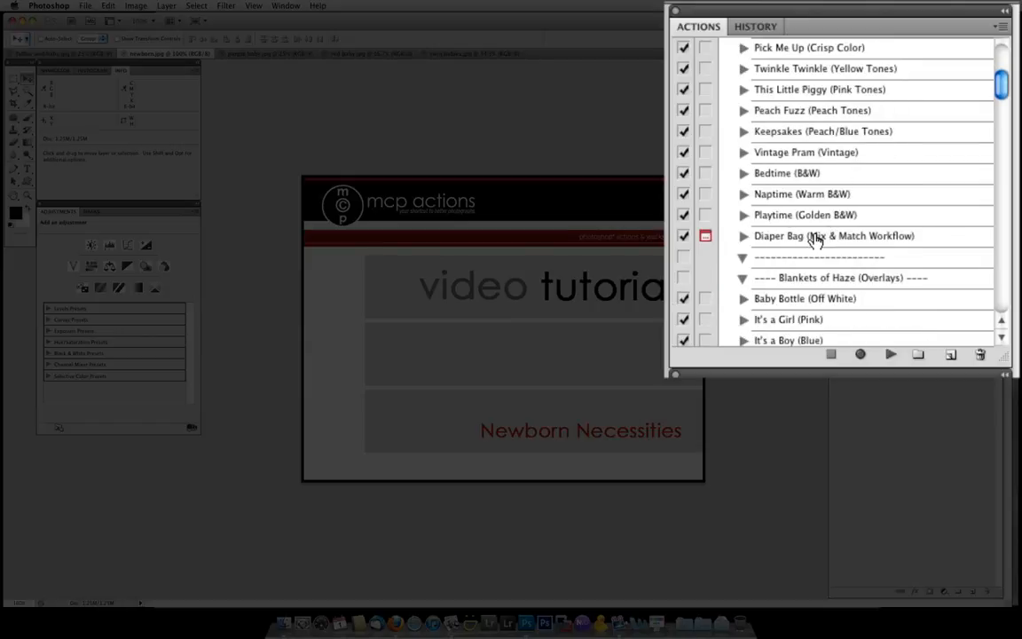
click(754, 236)
scroll(841, 253, up, 2)
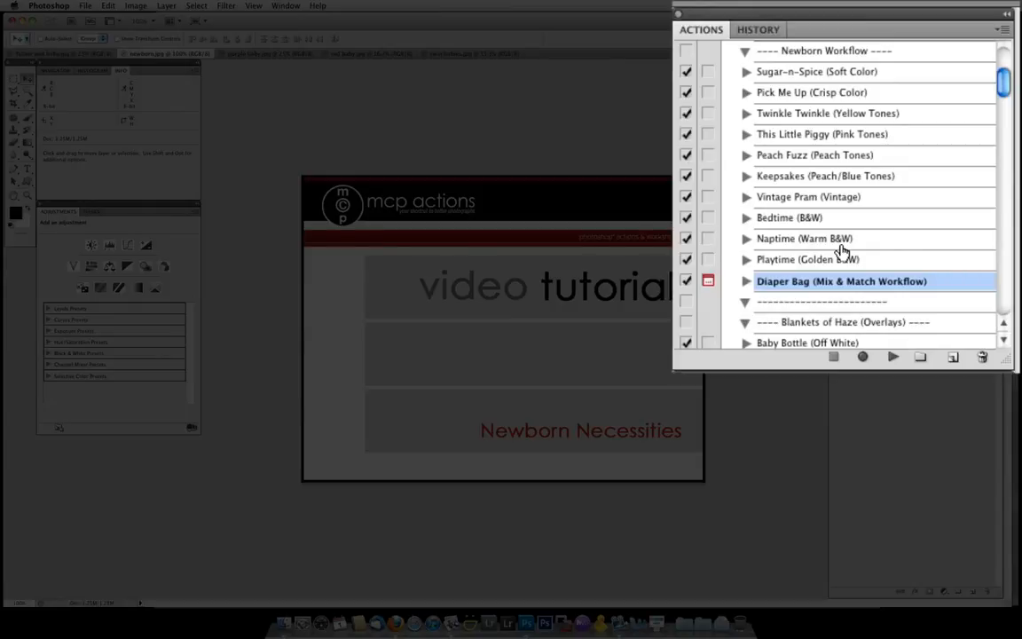
- Review the Blankets of Haze overlay actions, from Baby Bottle (Off White) to Blankets of Haze (Mix & Match)
scroll(841, 251, down, 6)
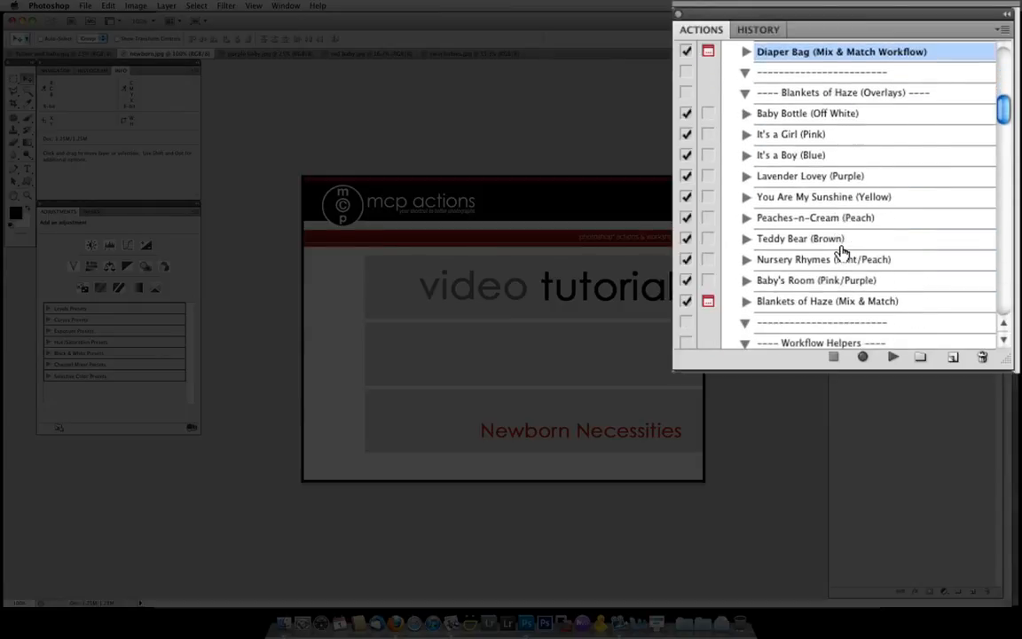
click(815, 115)
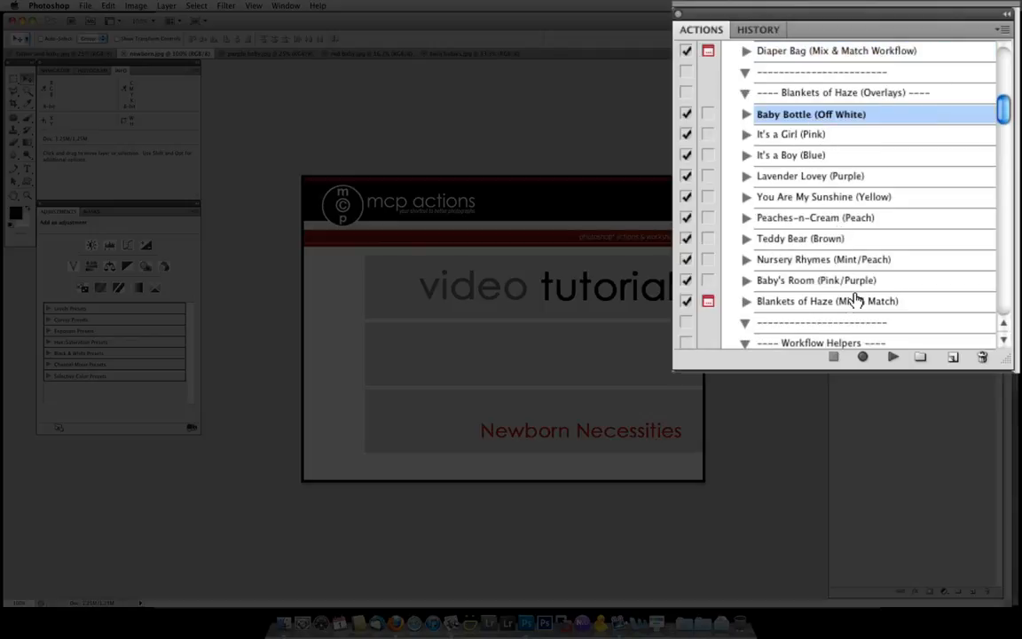
click(789, 303)
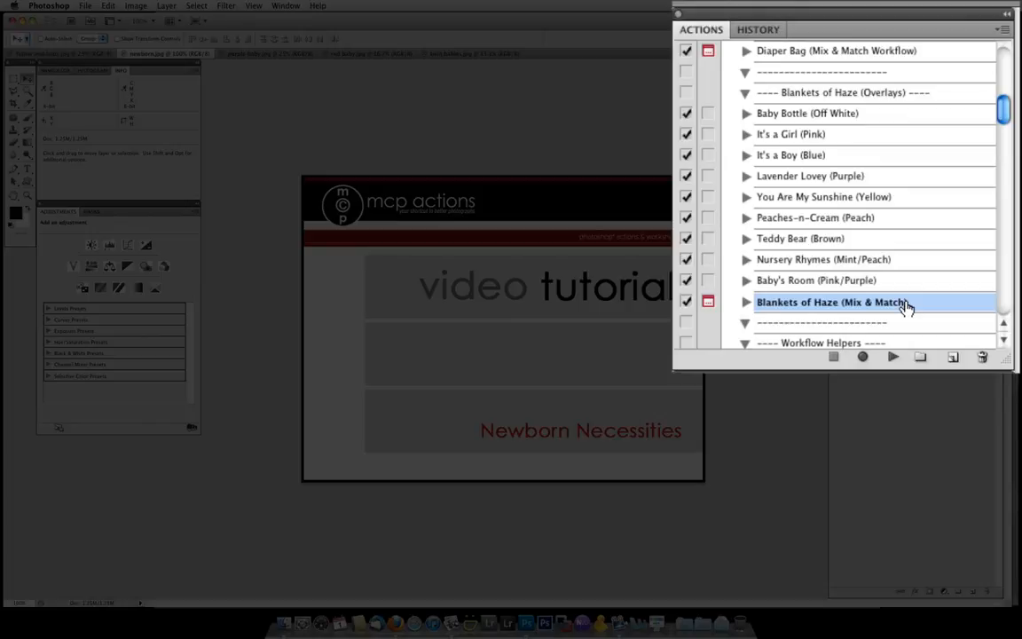
- Review the Workflow Helpers actions, including Cake Smash Color Pop, and the At Your Fingertips actions
scroll(905, 306, down, 5)
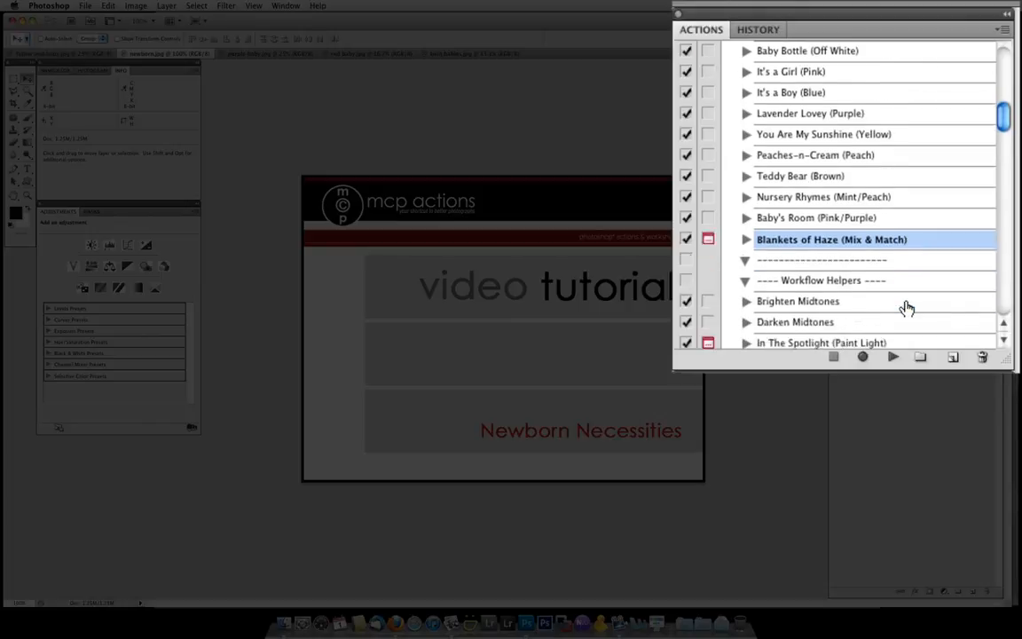
scroll(905, 307, down, 1)
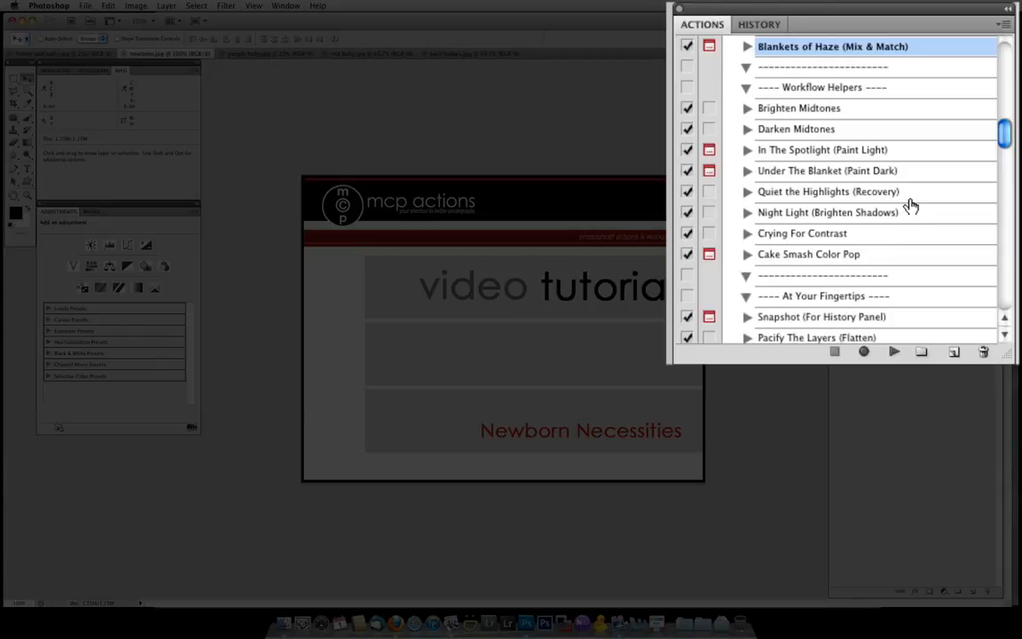
click(877, 259)
scroll(883, 282, down, 5)
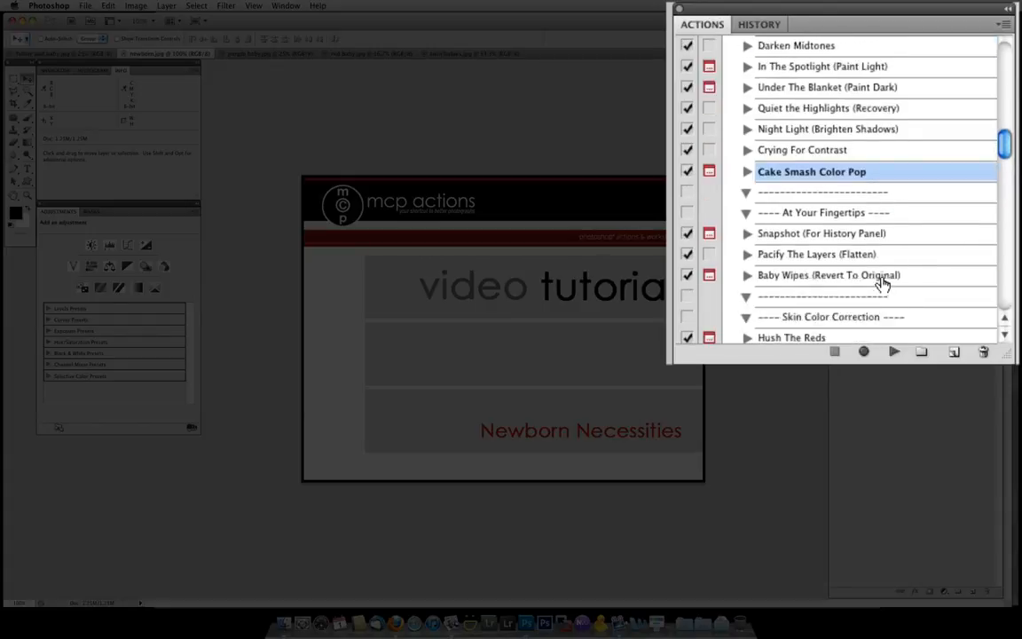
scroll(884, 275, down, 4)
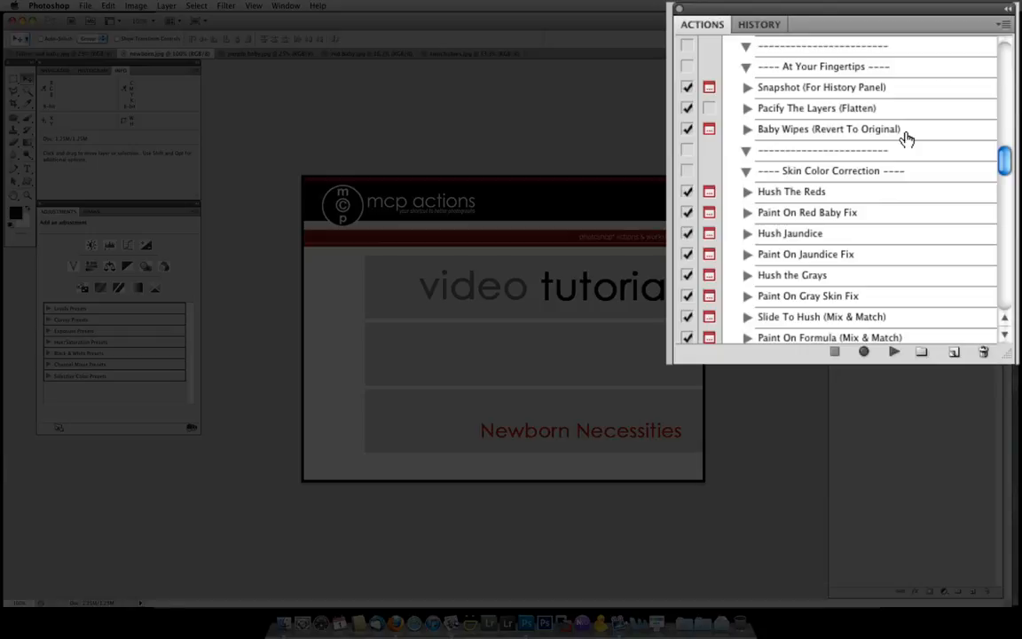
- Examine the Skin Color Correction actions, from the Hush and Paint On fixes to the Mix & Match options and In My Dreams (Spot Color Fix)
scroll(907, 139, down, 5)
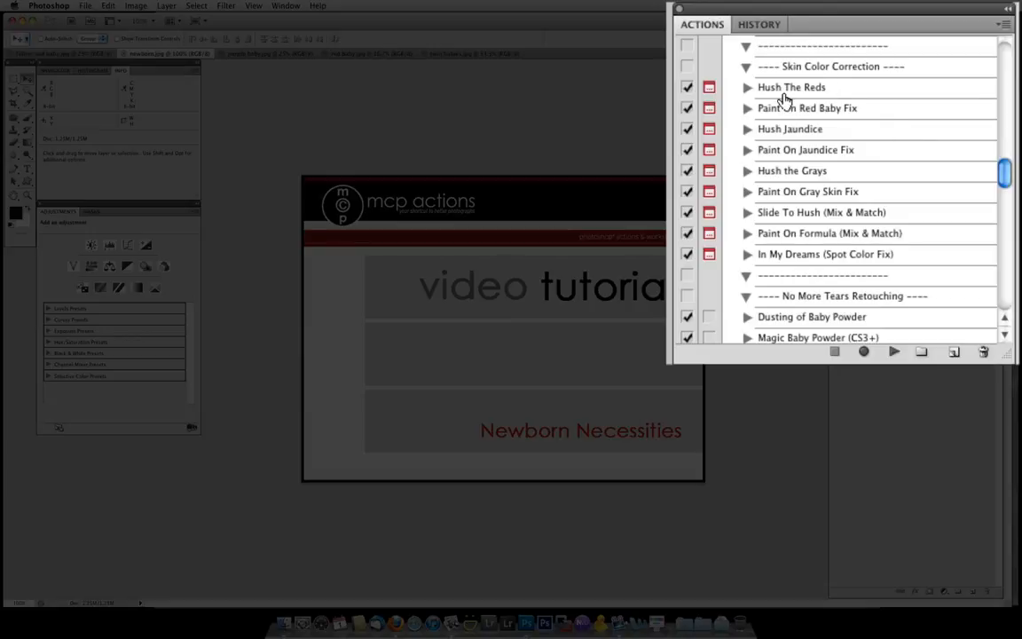
click(785, 94)
click(876, 134)
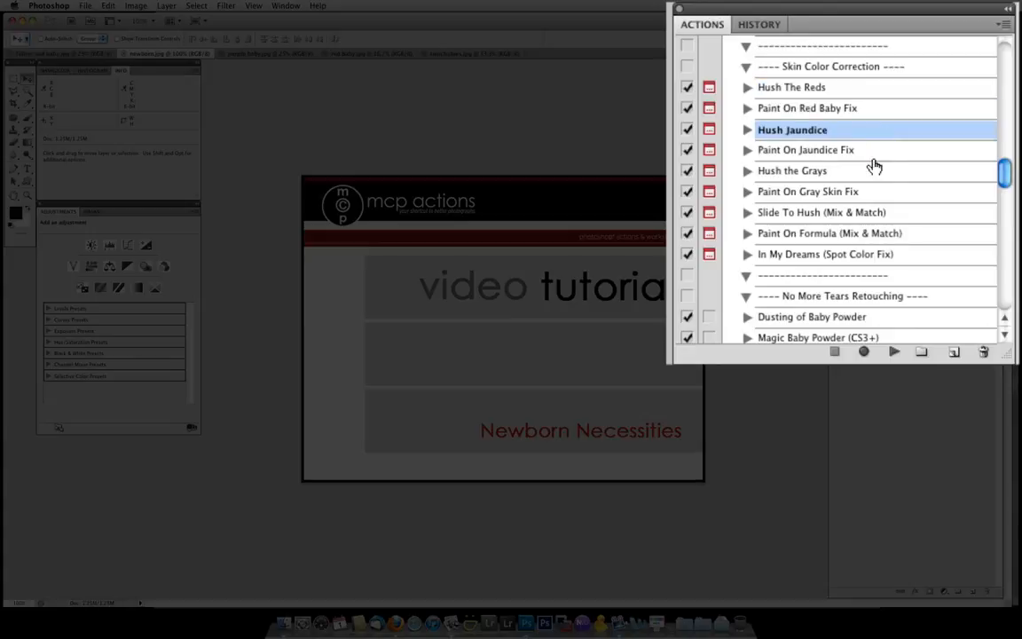
click(867, 173)
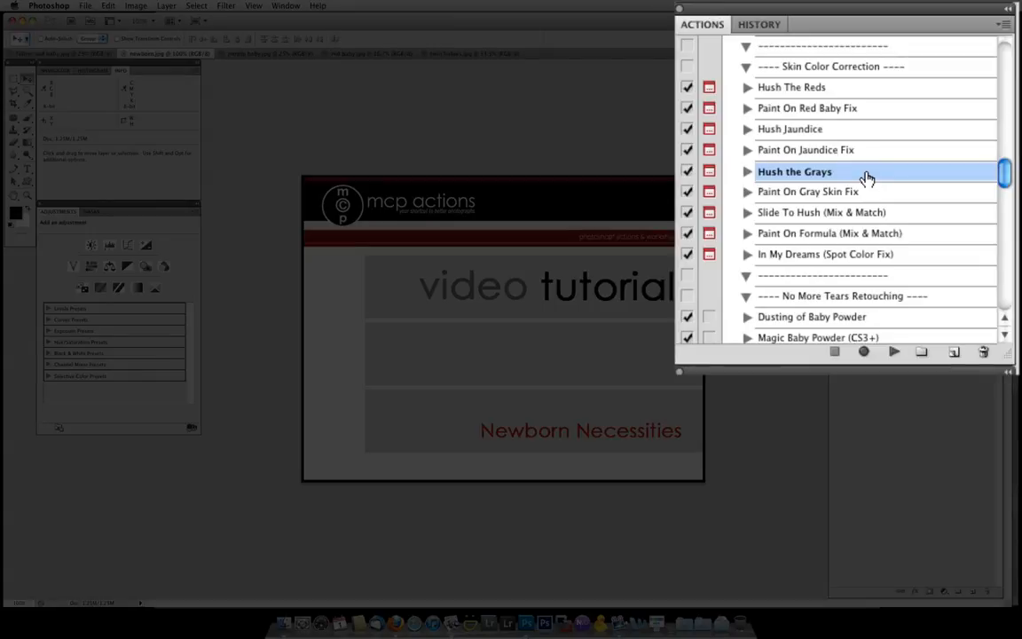
click(872, 110)
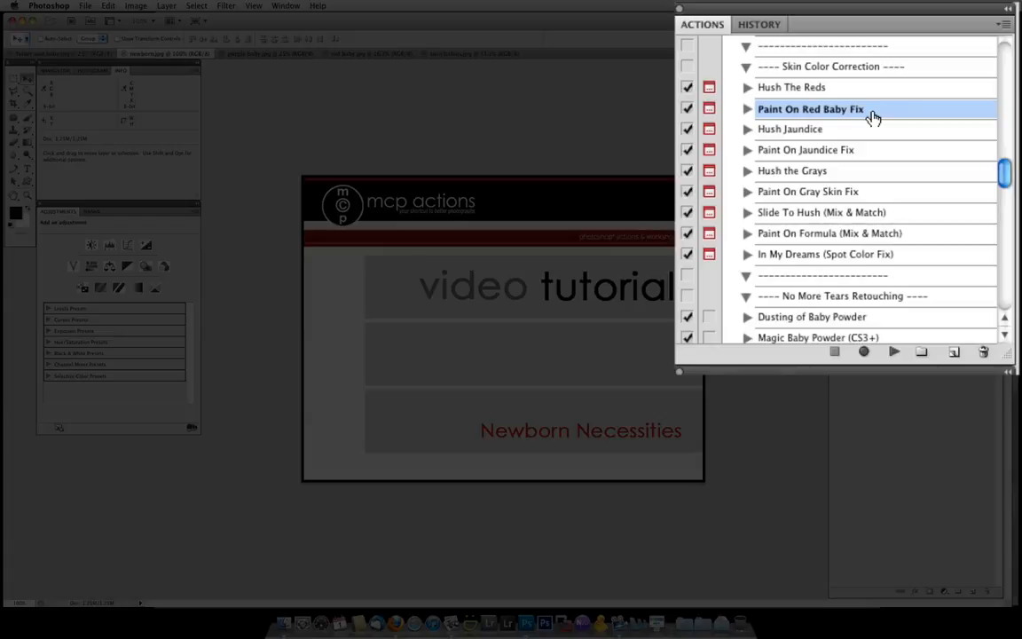
click(858, 215)
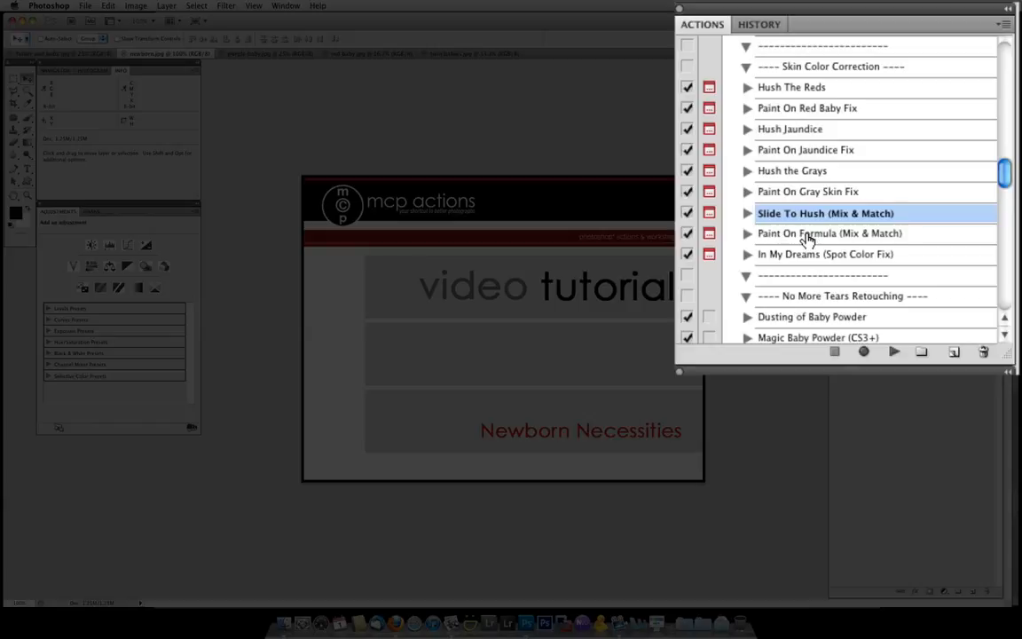
click(808, 236)
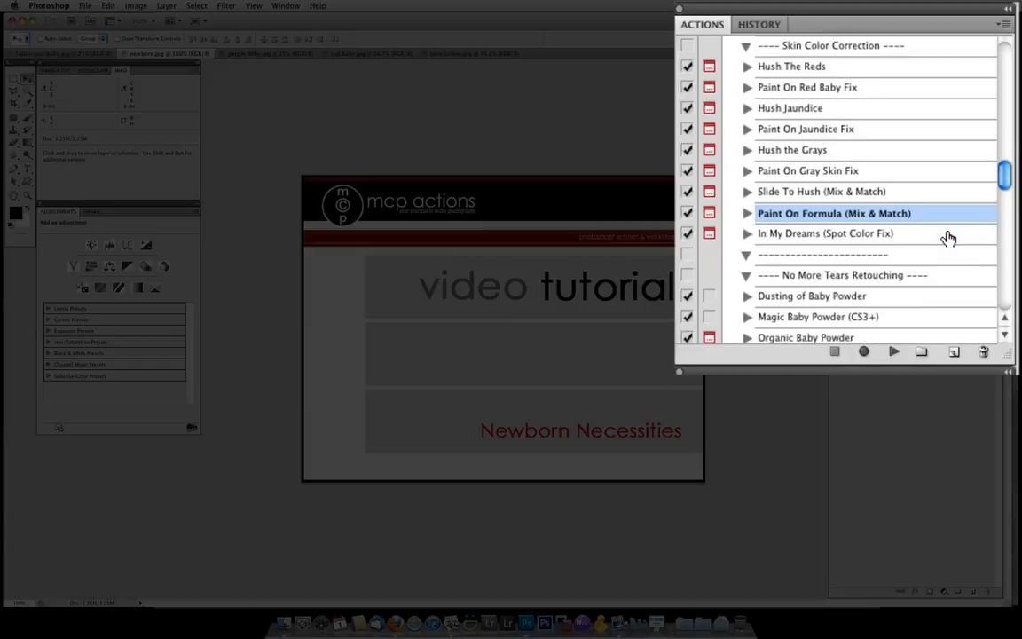
scroll(948, 237, down, 5)
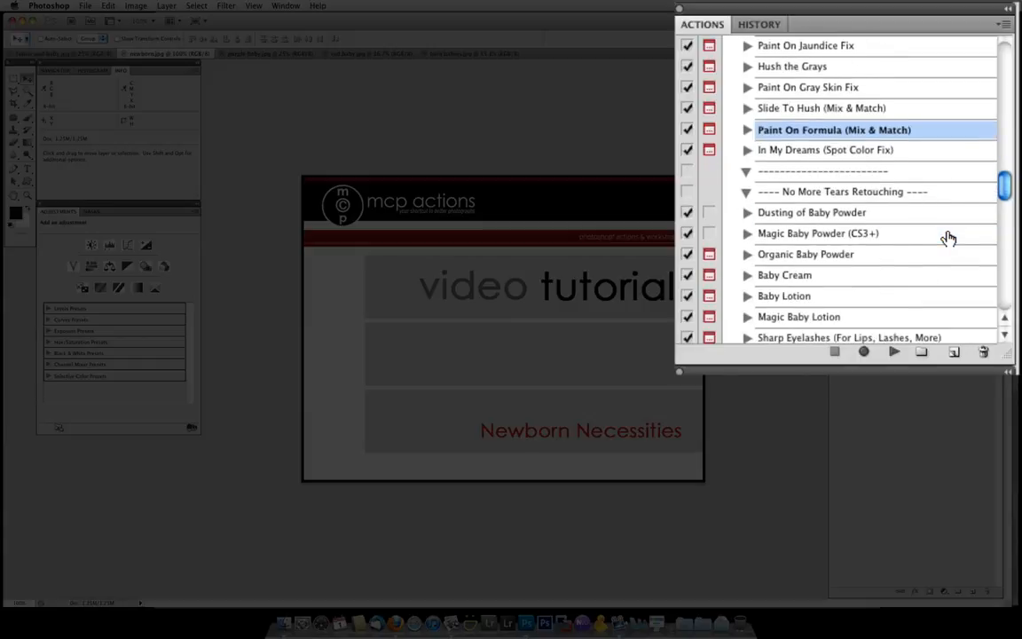
click(883, 152)
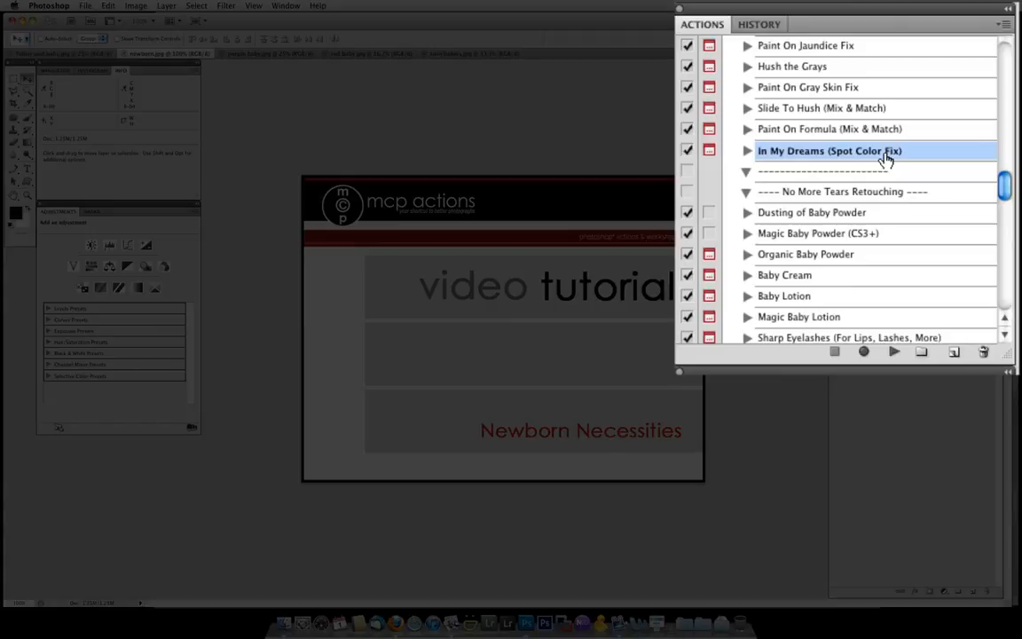
- Examine the No More Tears Retouching actions, highlighting Sharp Eyelashes, Eyes Wide Open and Blushing (For Lips & Cheeks)
scroll(886, 159, up, 1)
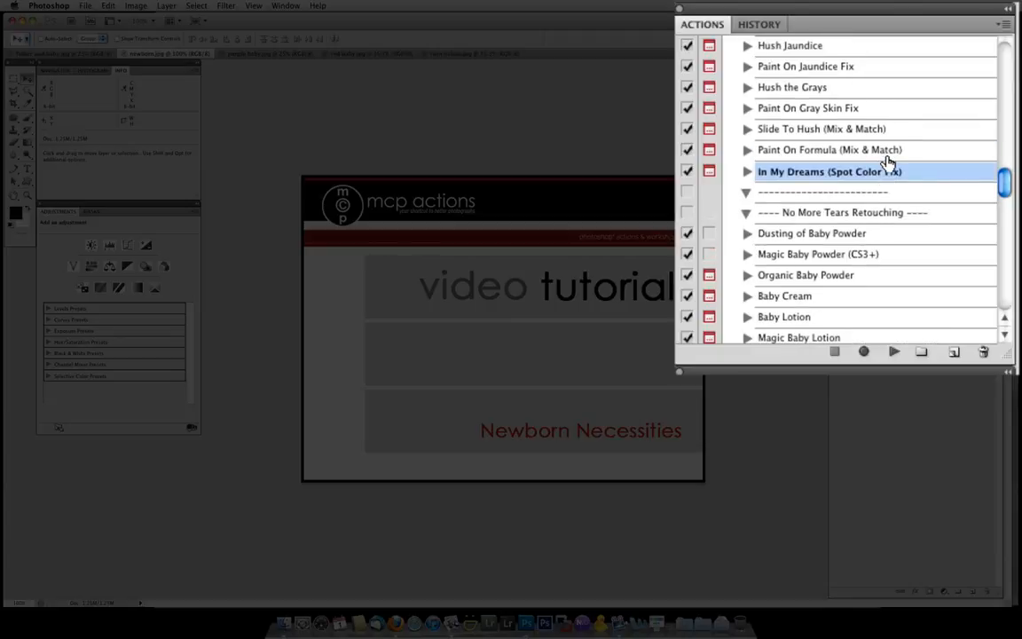
scroll(894, 226, down, 3)
scroll(894, 222, down, 3)
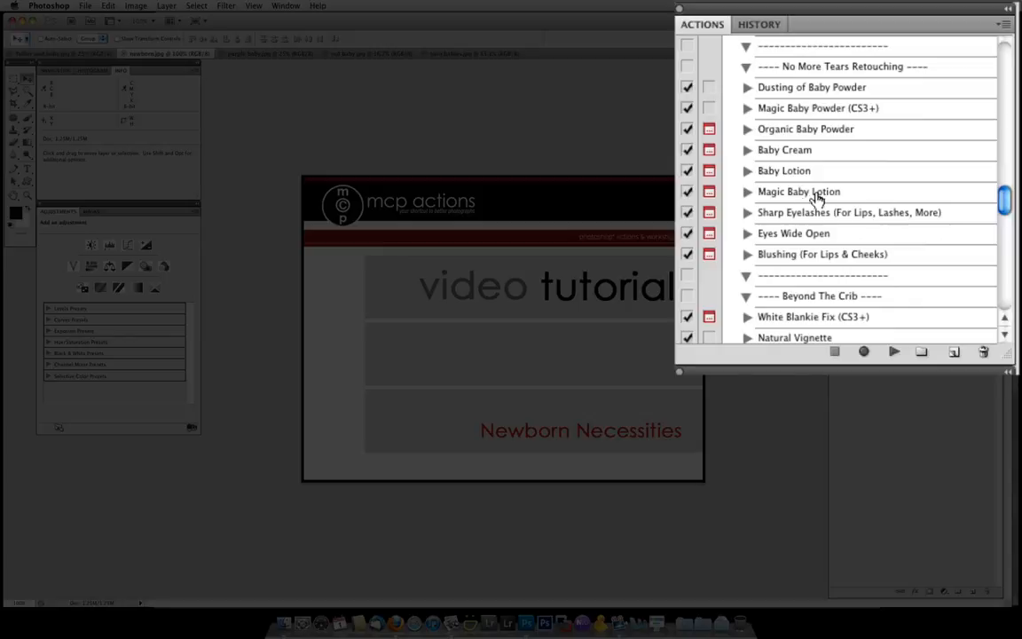
click(793, 213)
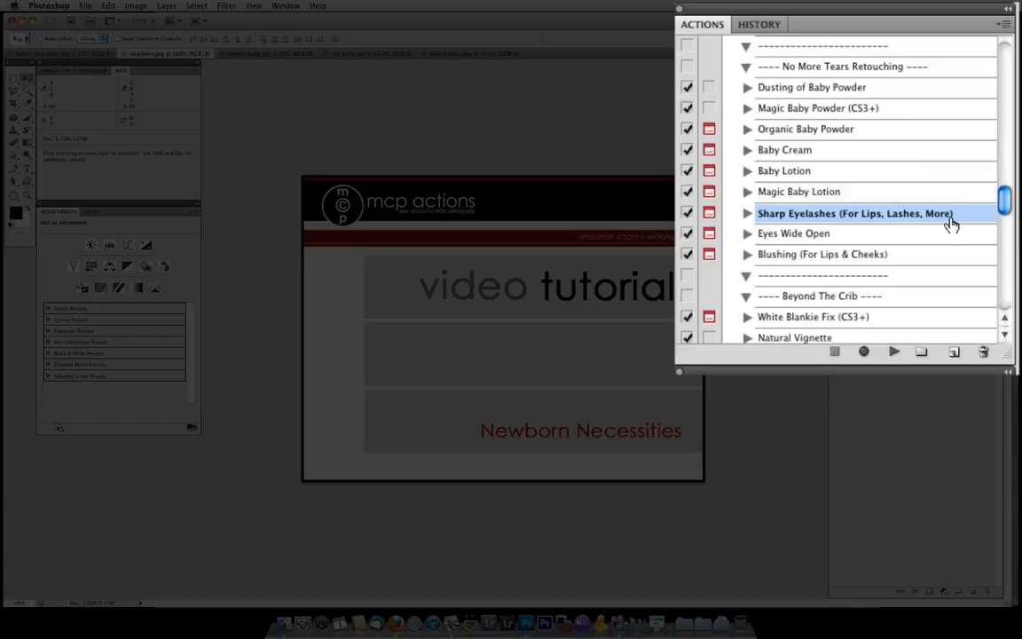
click(830, 235)
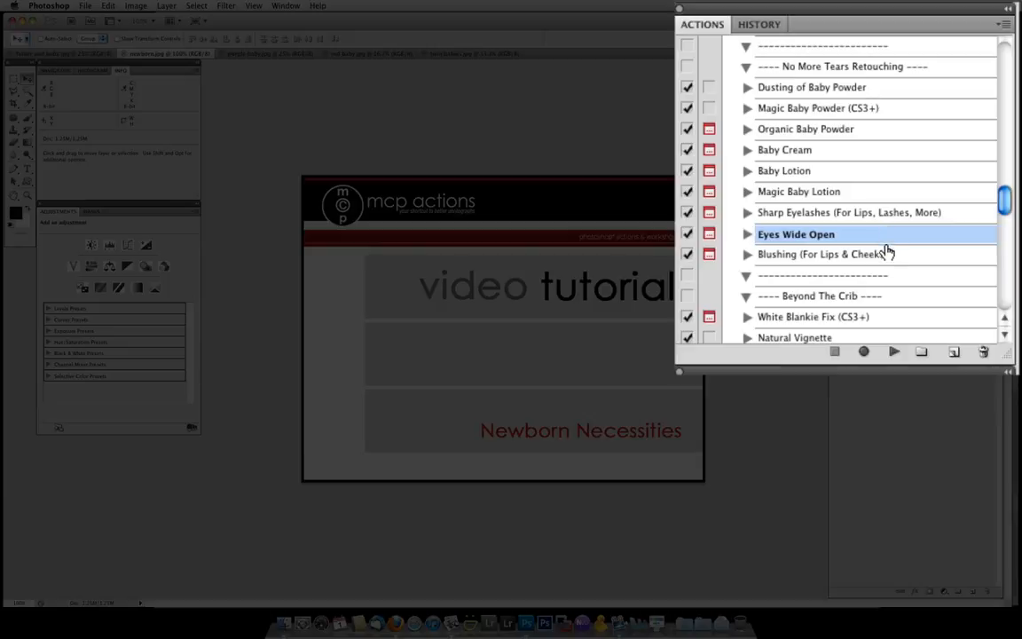
click(887, 255)
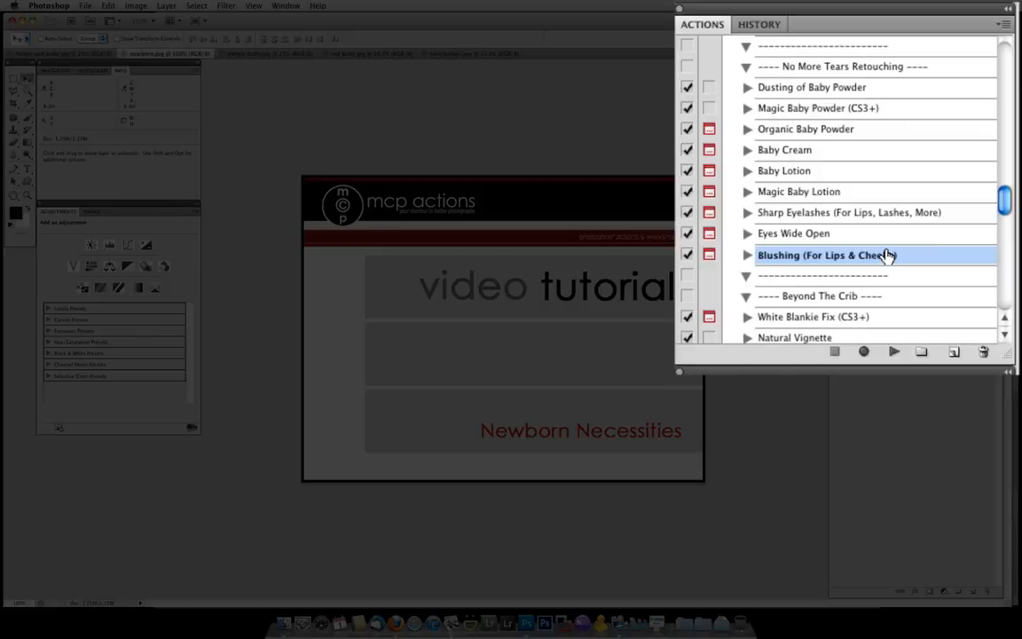
- Examine the Beyond The Crib actions, including White Blankie Fix, the vignettes, It's A Blur and Baby Focused, and return to the set's beginning
scroll(887, 255, down, 5)
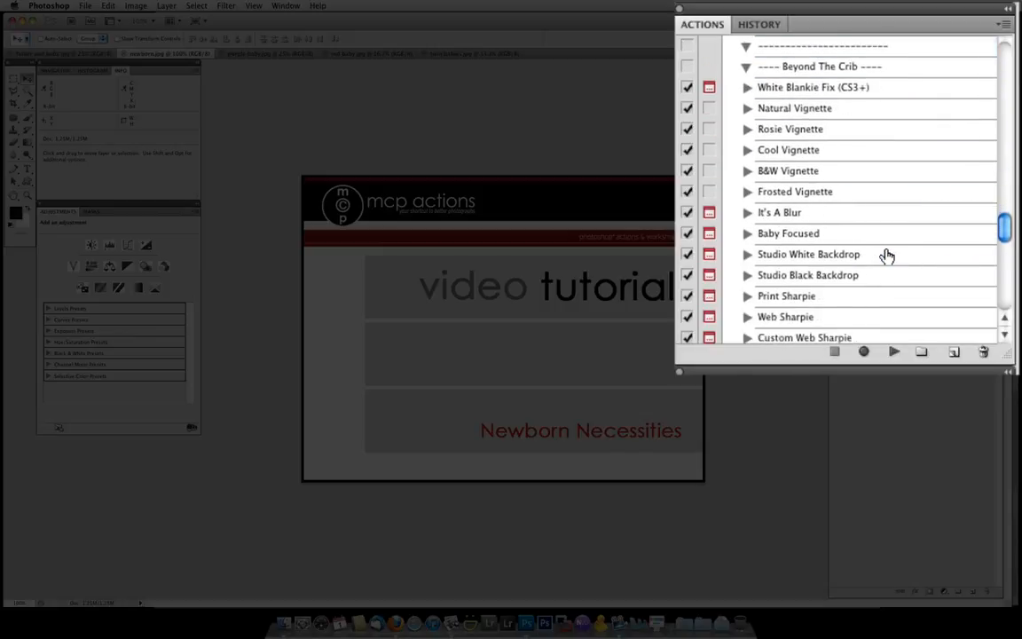
scroll(888, 256, down, 1)
scroll(887, 255, up, 1)
click(881, 92)
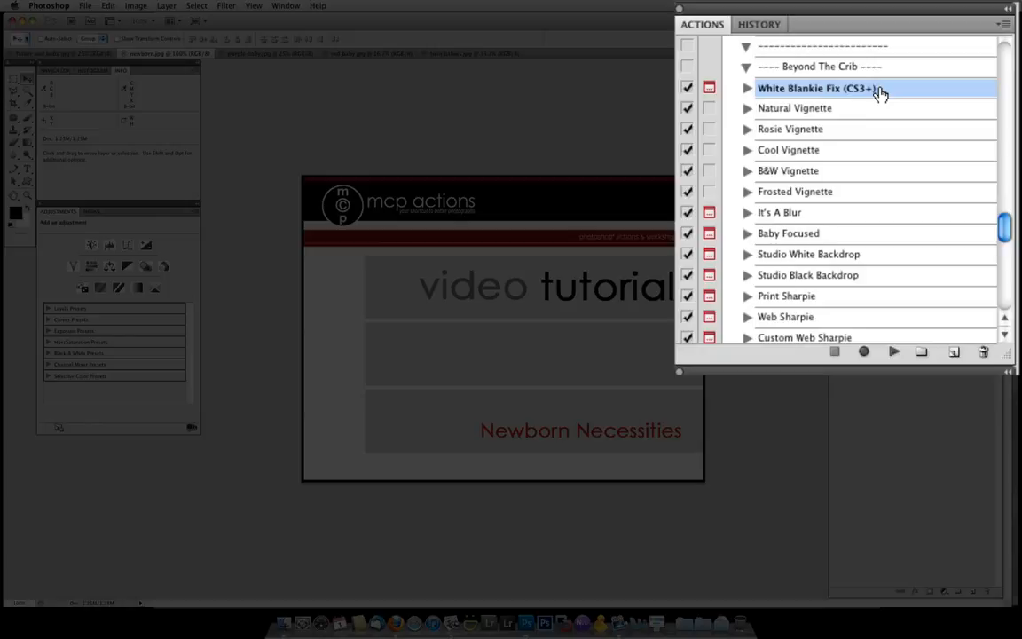
scroll(881, 92, up, 3)
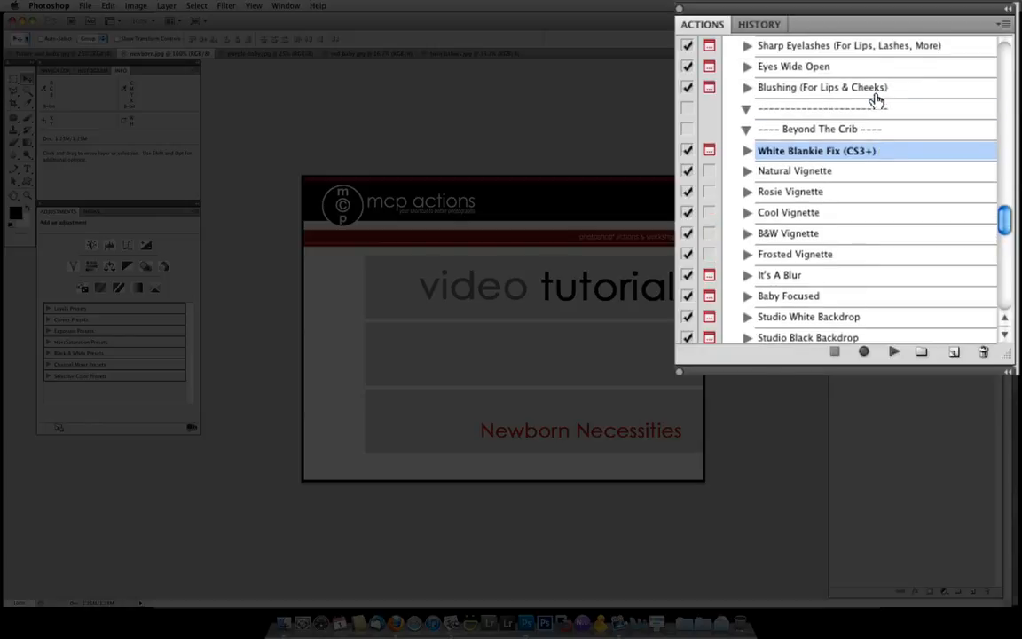
click(850, 172)
scroll(850, 197, down, 3)
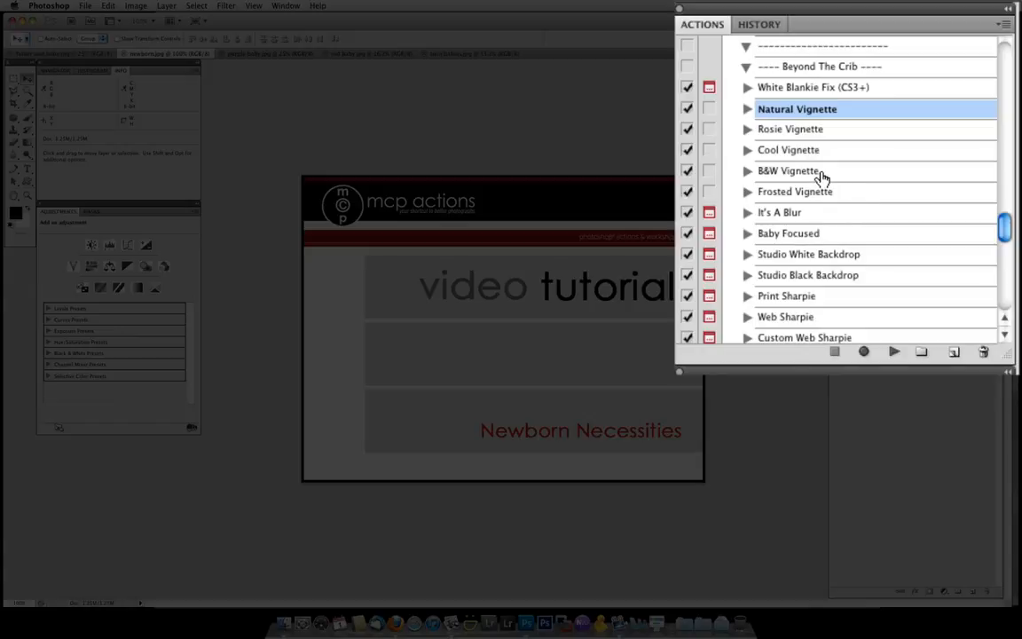
click(823, 171)
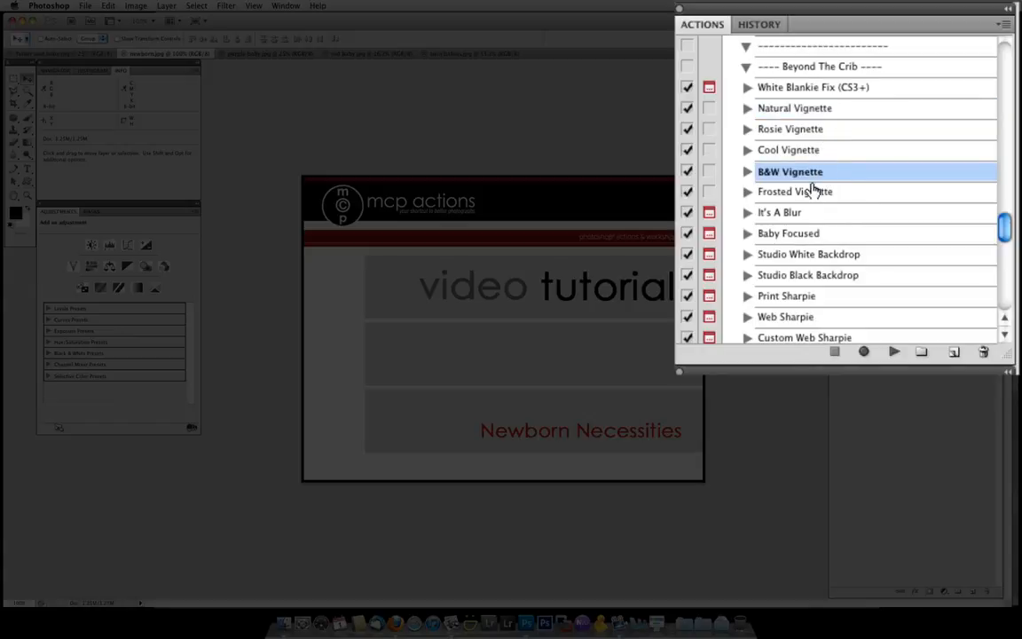
scroll(813, 207, down, 2)
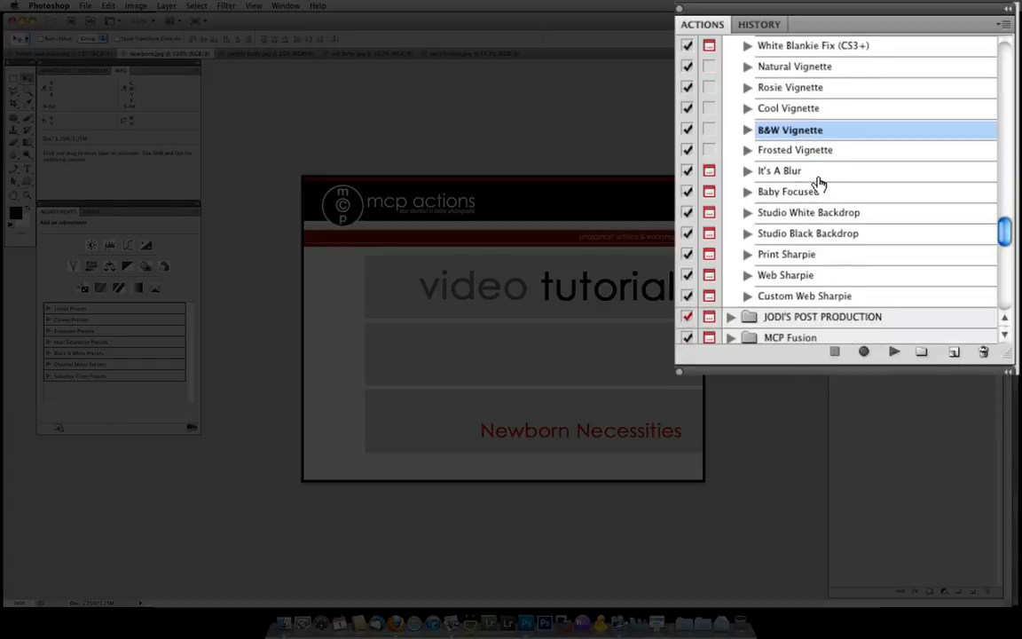
click(820, 173)
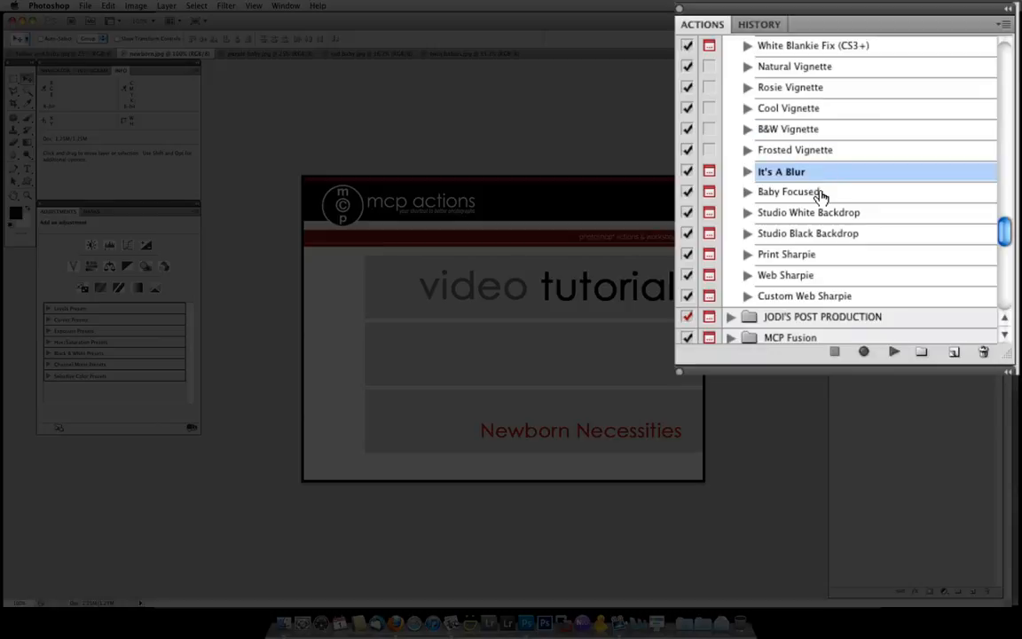
click(819, 193)
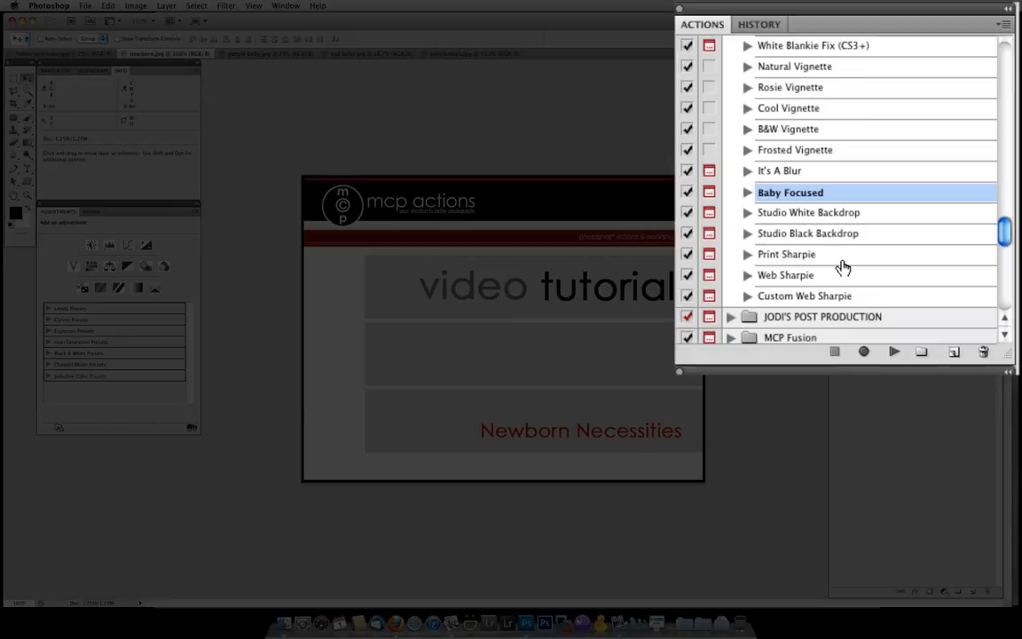
scroll(874, 217, up, 1)
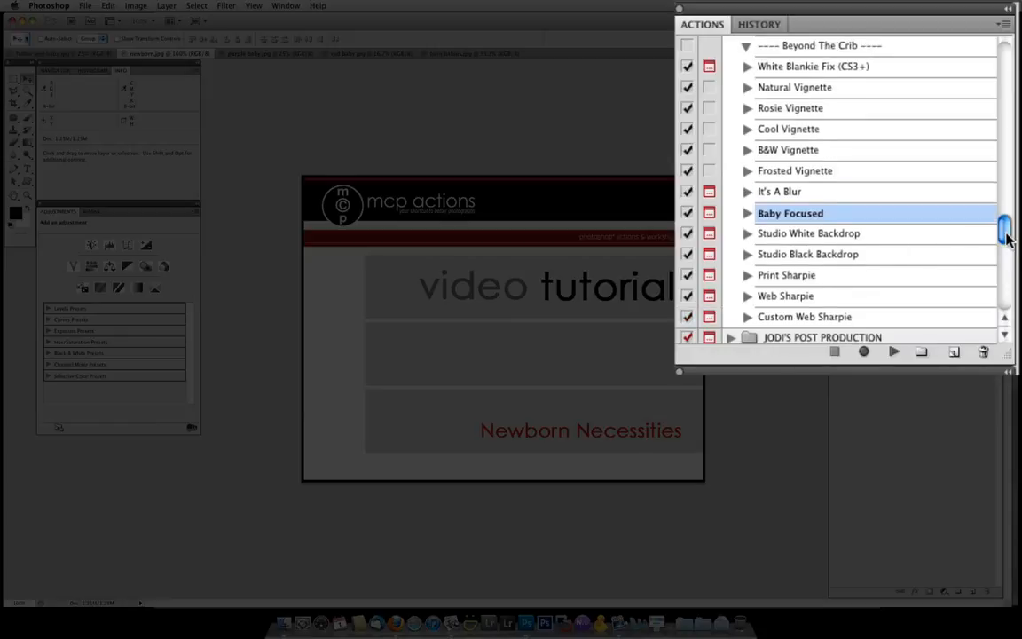
drag(1008, 238, 1006, 221)
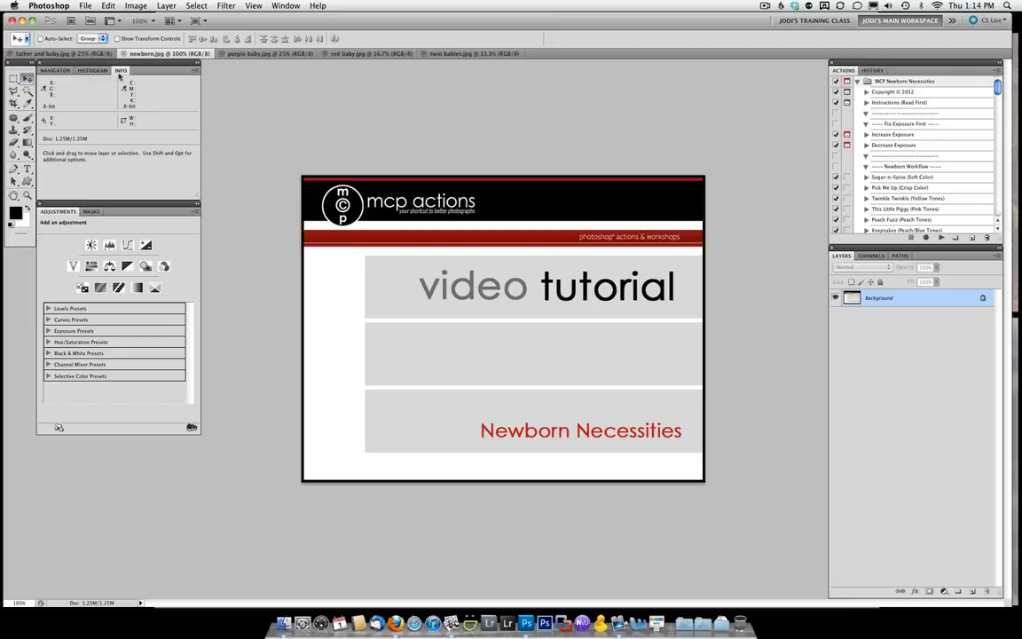
- Run the Diaper Bag (Mix & Match Workflow) action on father and baby.jpg and dismiss its instructions
click(62, 54)
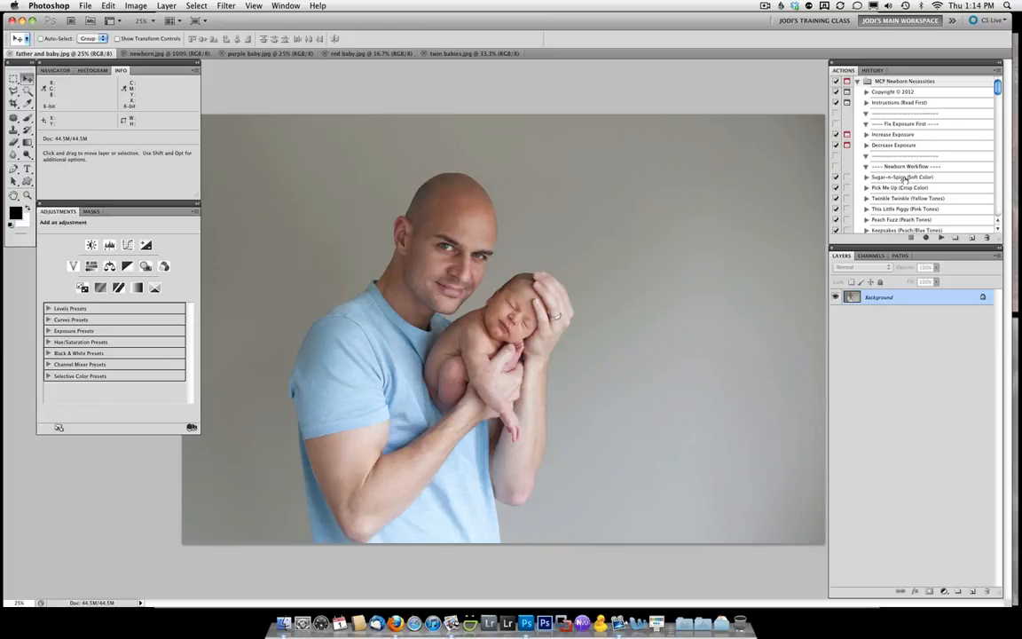
scroll(908, 160, down, 3)
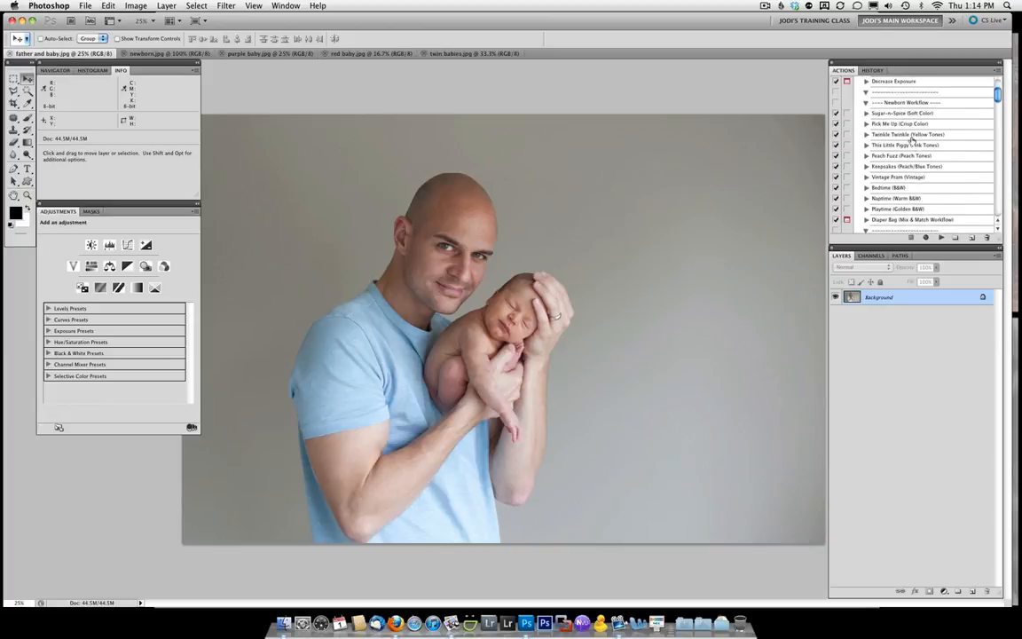
click(914, 210)
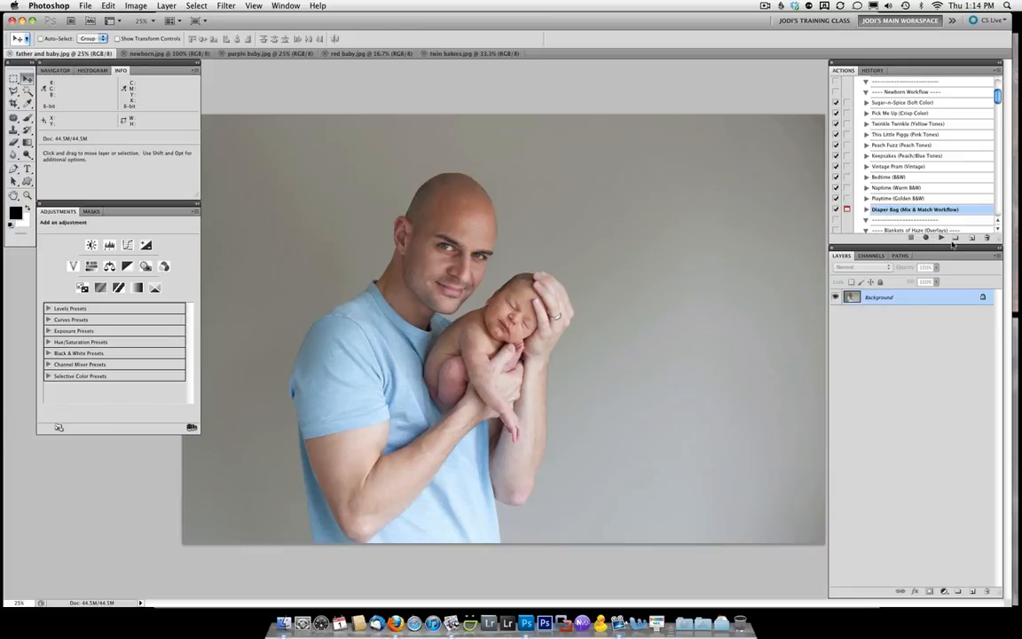
click(941, 237)
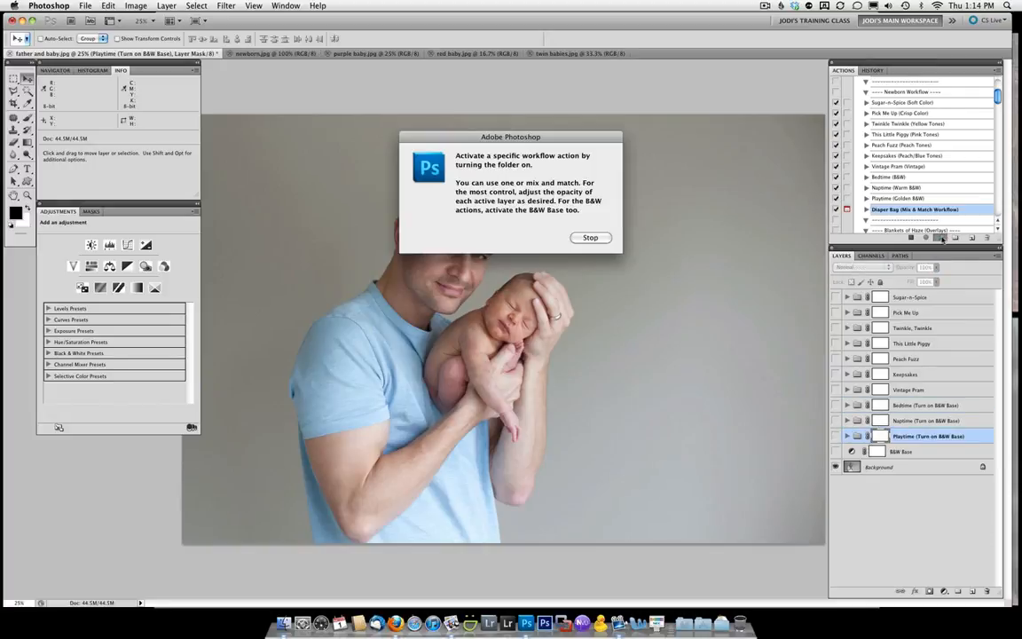
click(589, 238)
- Preview the Sugar-n-Spice and Twinkle, Twinkle color workflows on the father and baby photo, and hide both again
click(835, 297)
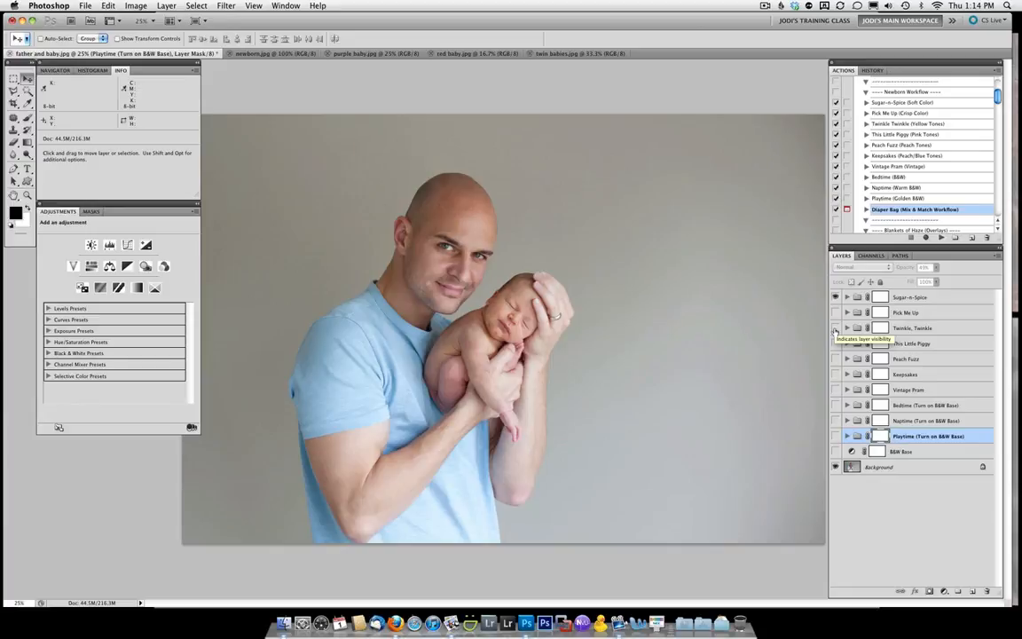
click(835, 329)
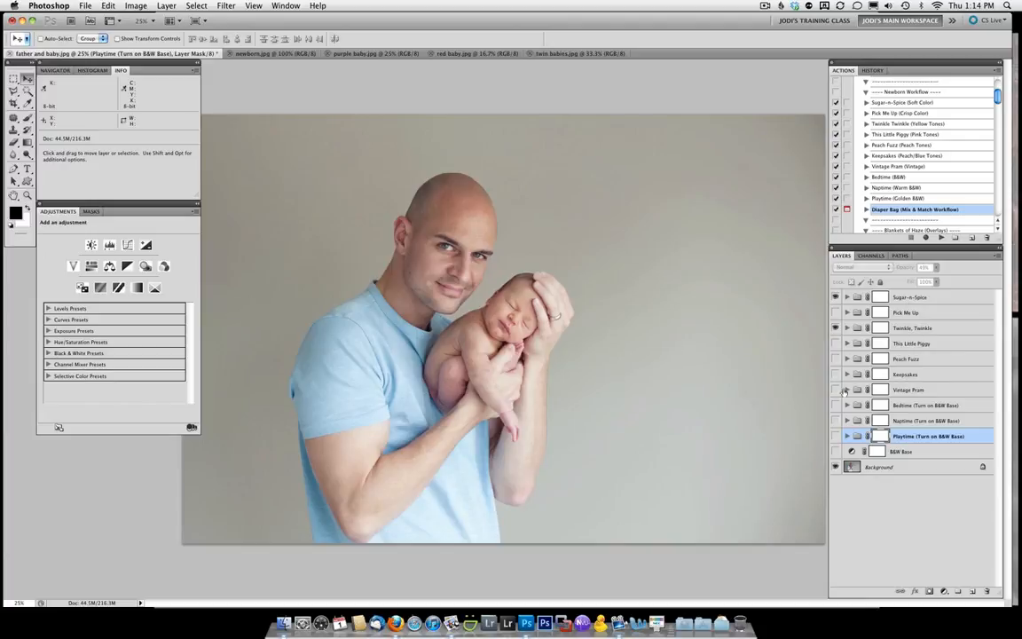
click(835, 327)
click(835, 328)
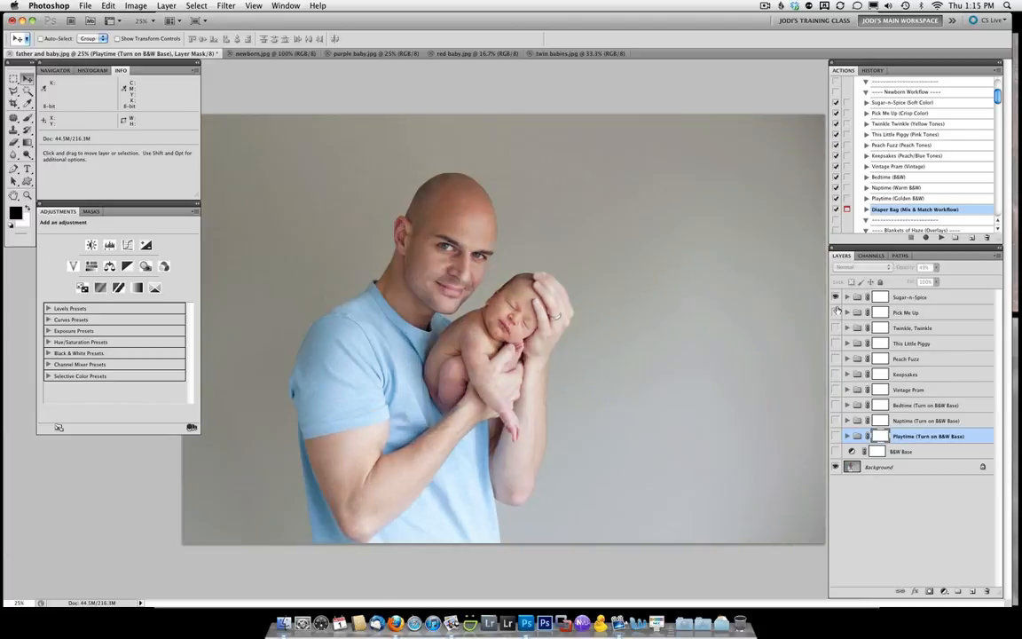
click(834, 327)
click(835, 297)
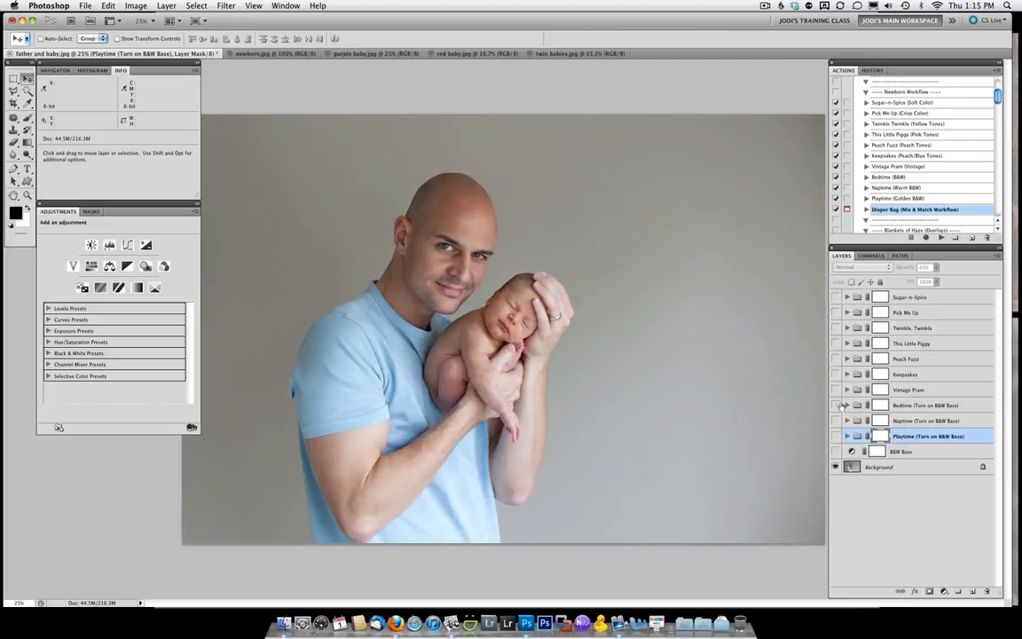
- Enable the B&W Base, compare the Playtime and Naptime variations on it, and turn on the Bedtime group
click(835, 452)
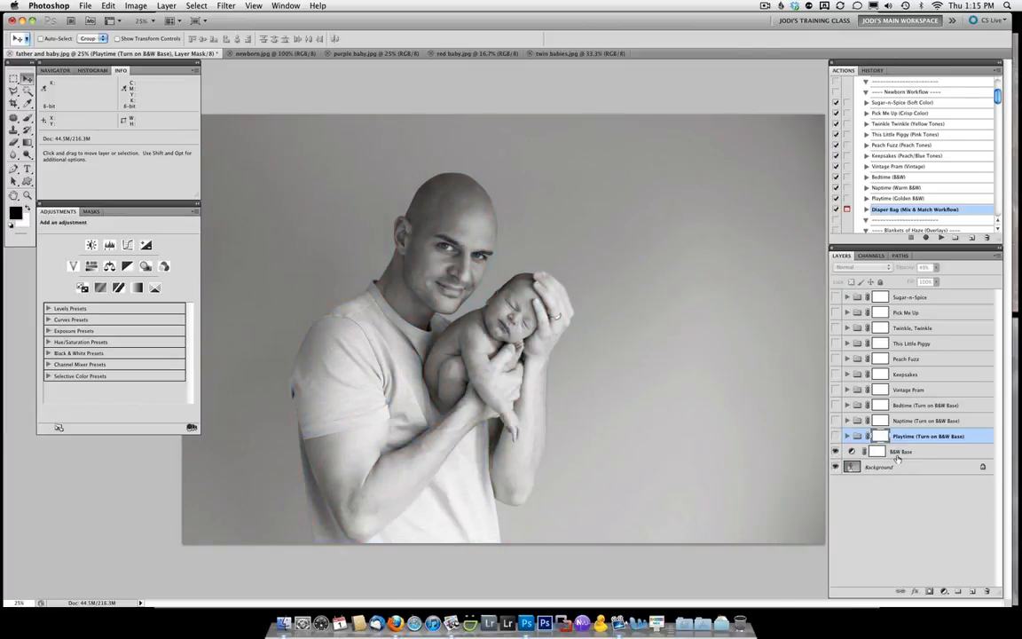
click(898, 452)
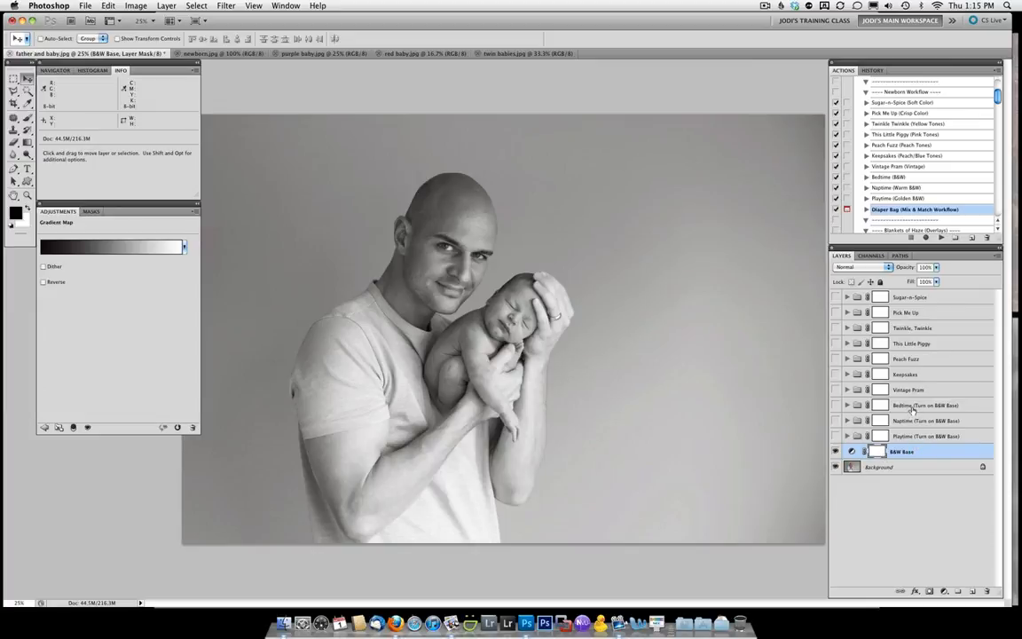
click(834, 436)
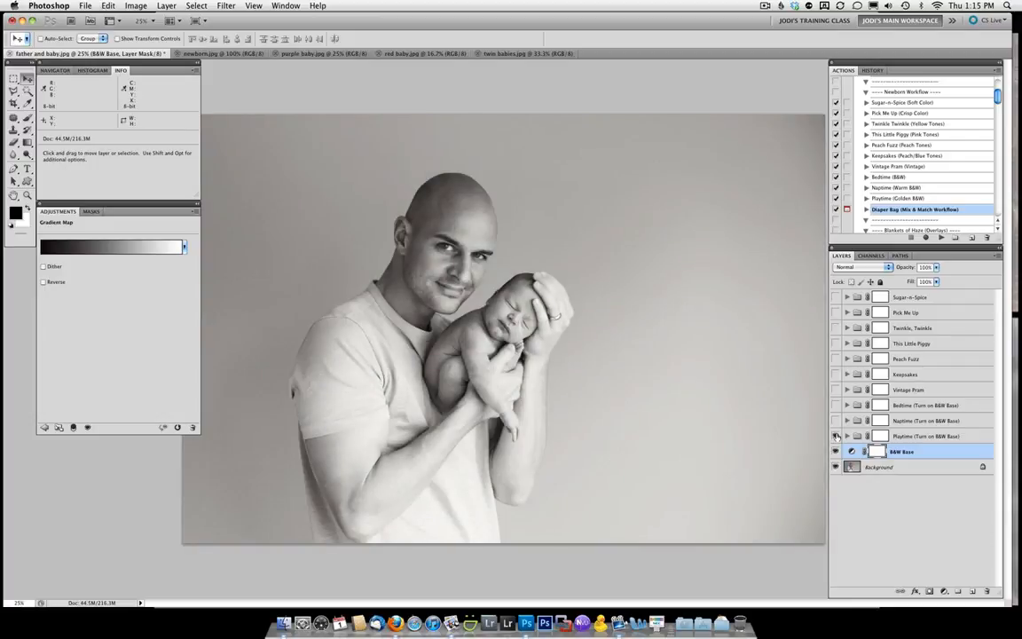
click(835, 435)
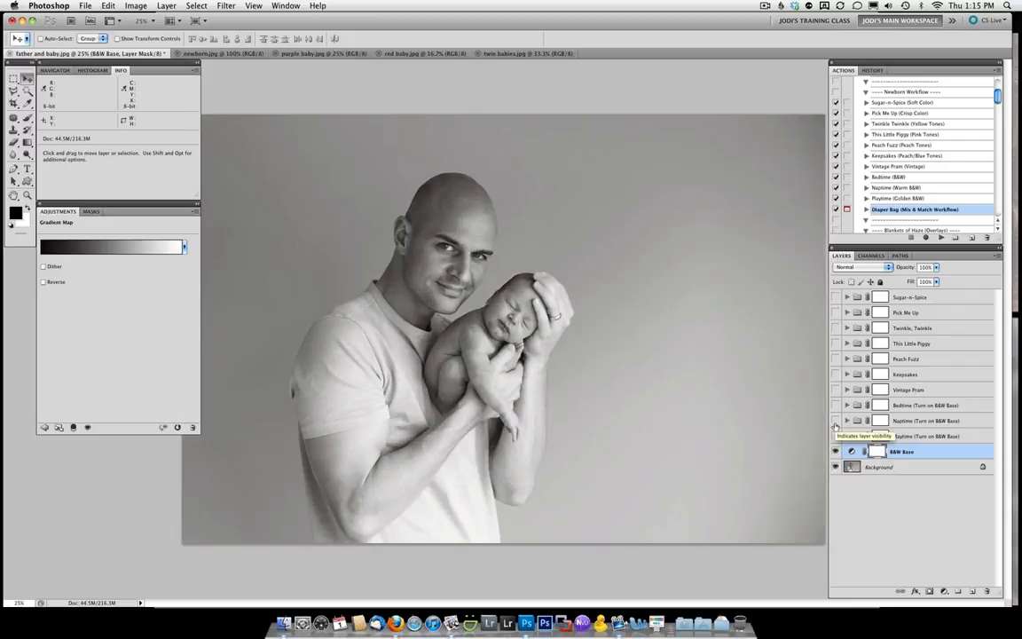
click(835, 421)
click(835, 421)
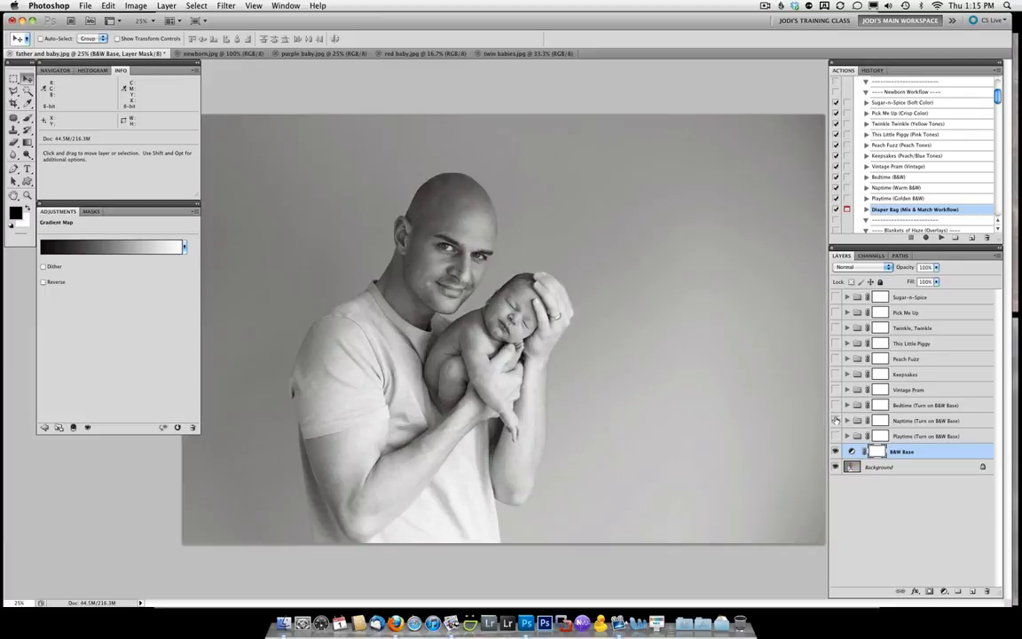
click(834, 405)
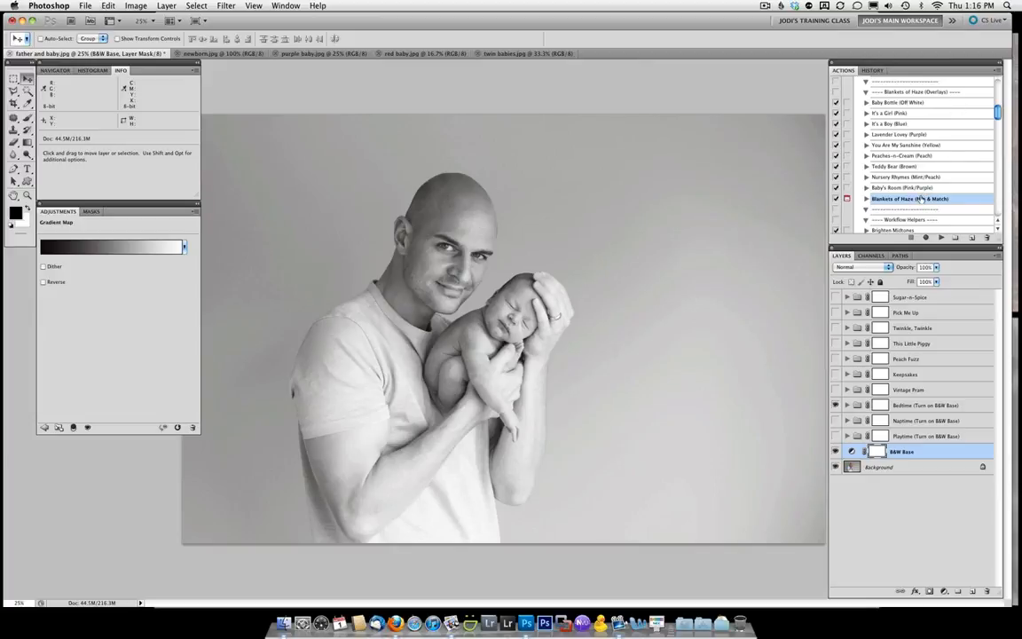
- Run the Blankets of Haze (Mix & Match) action, dismiss its instructions, and turn on the Peaches-n-Cream haze layer
scroll(921, 198, up, 3)
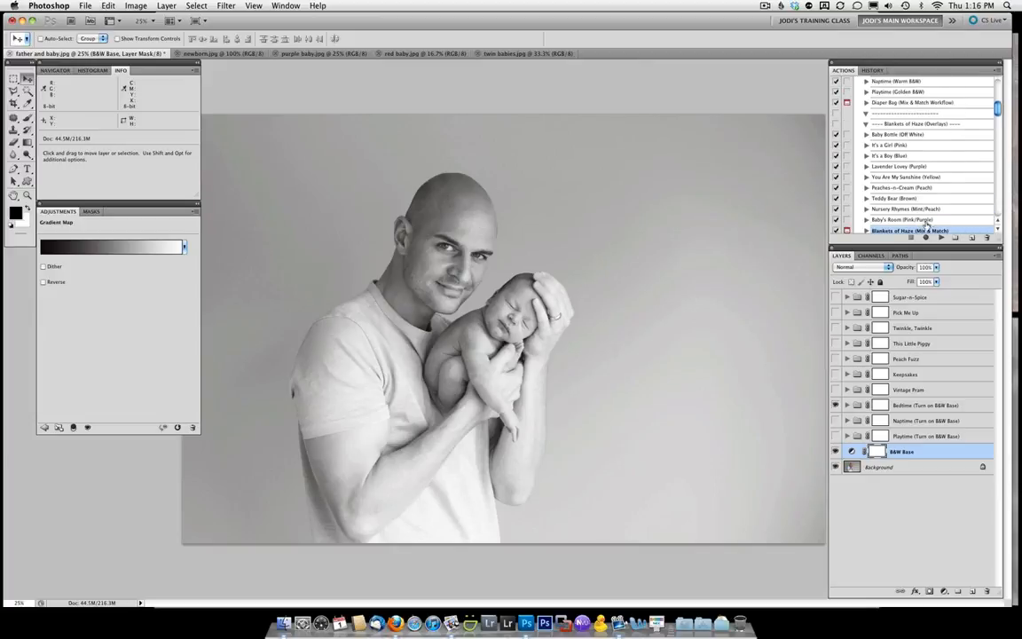
click(940, 238)
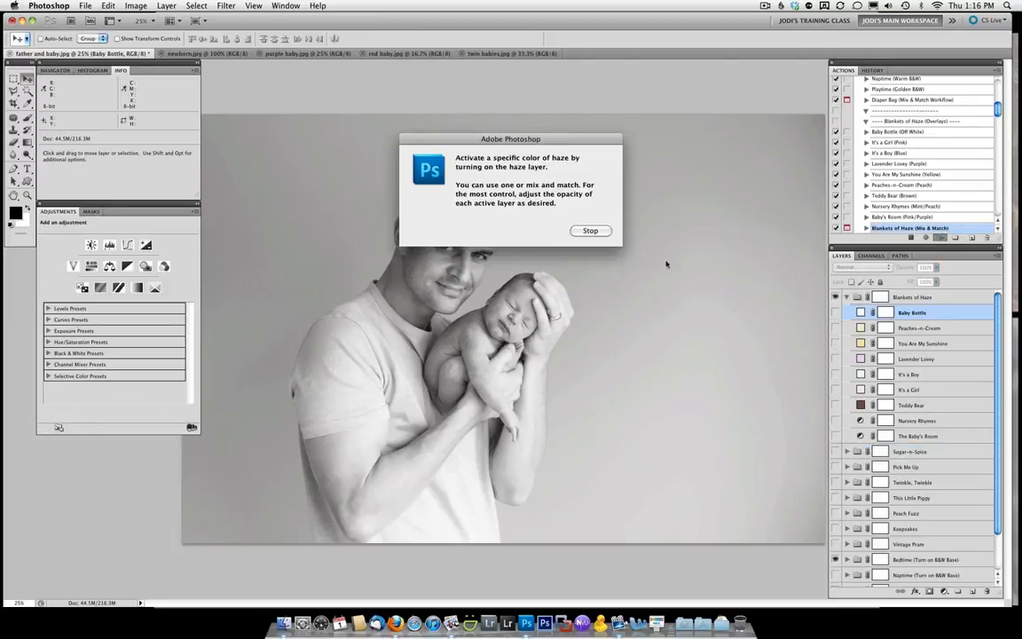
click(589, 231)
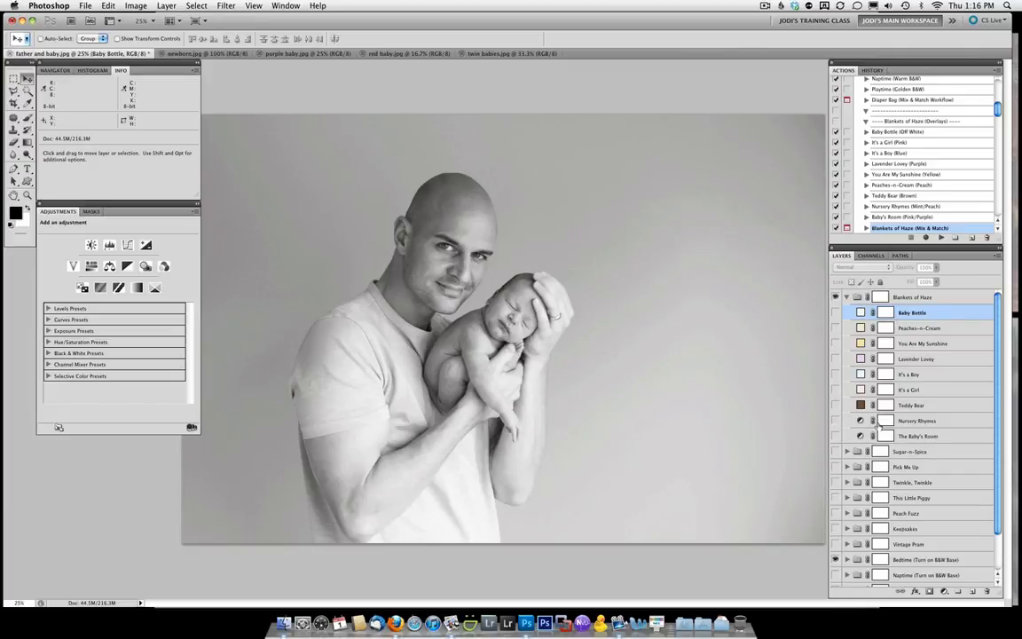
click(835, 328)
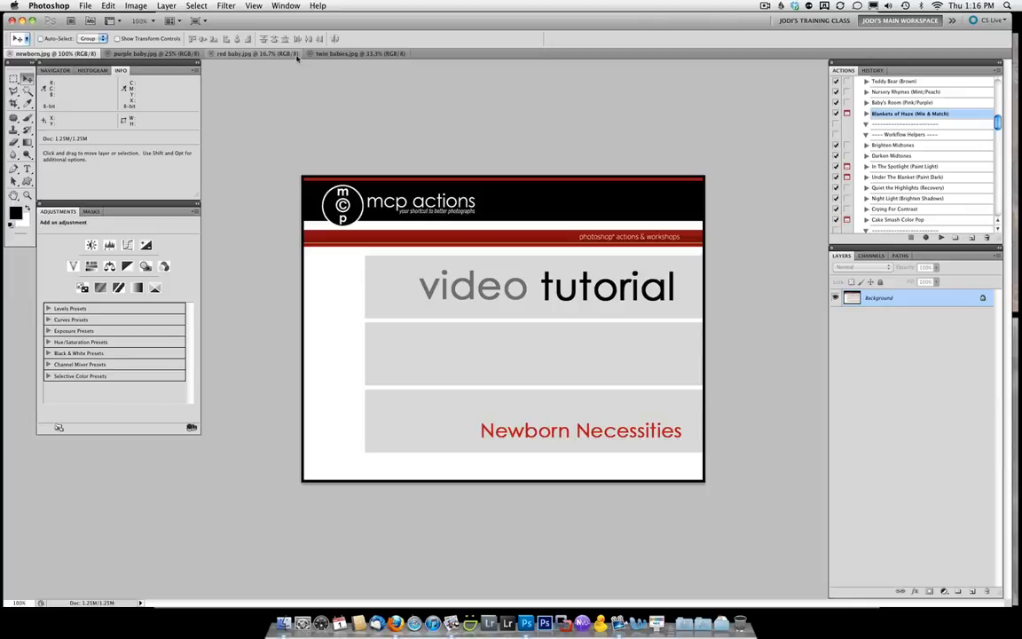
- Run the Bedtime (B&W) action on twin babies.jpg and check the opacity of its adjustable group
click(333, 54)
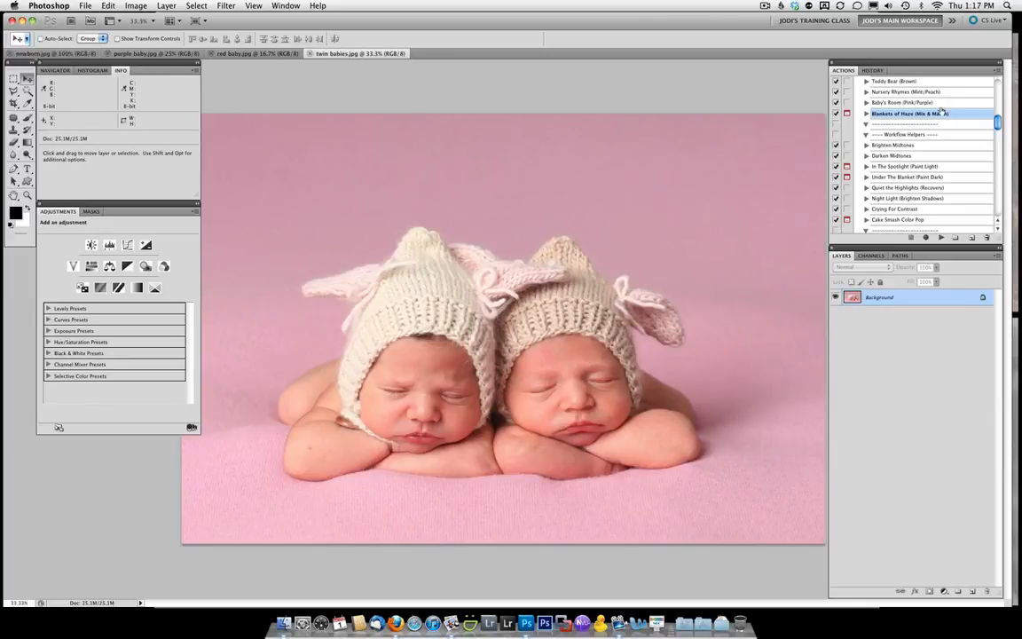
scroll(941, 112, up, 3)
scroll(941, 112, up, 7)
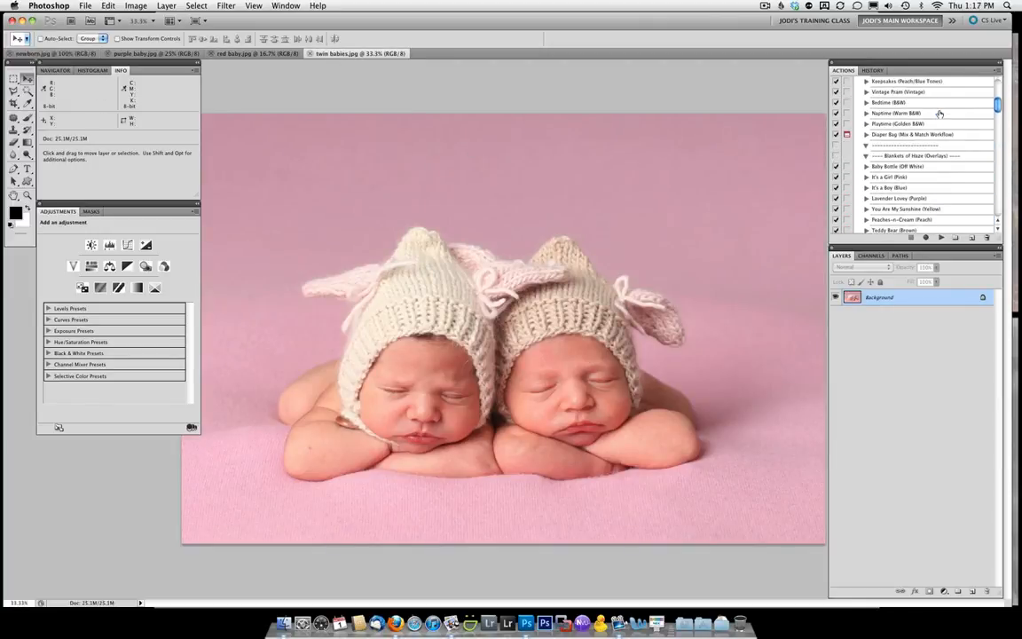
click(900, 103)
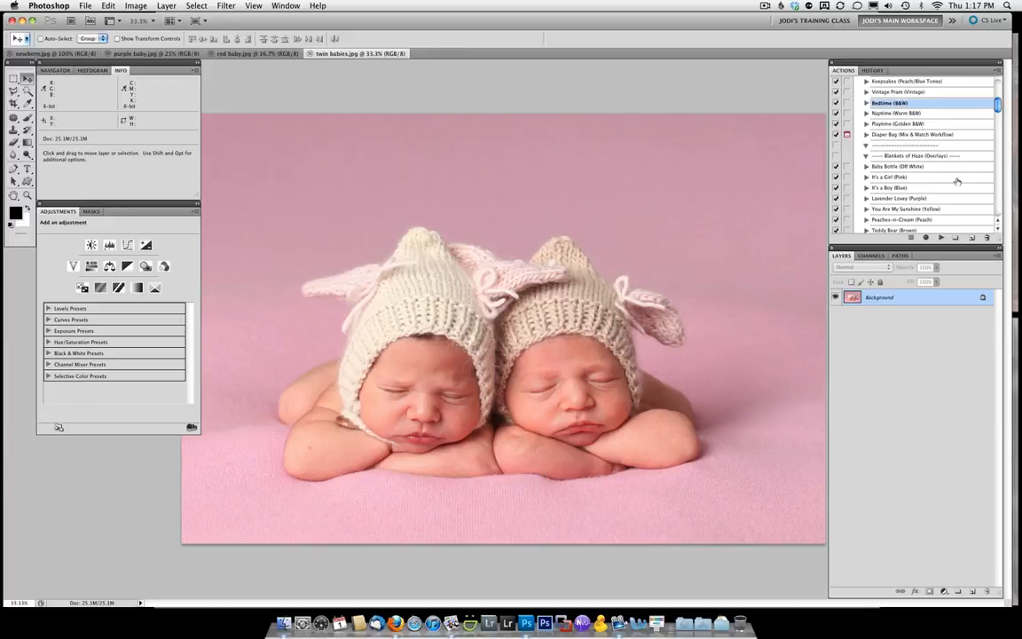
click(942, 237)
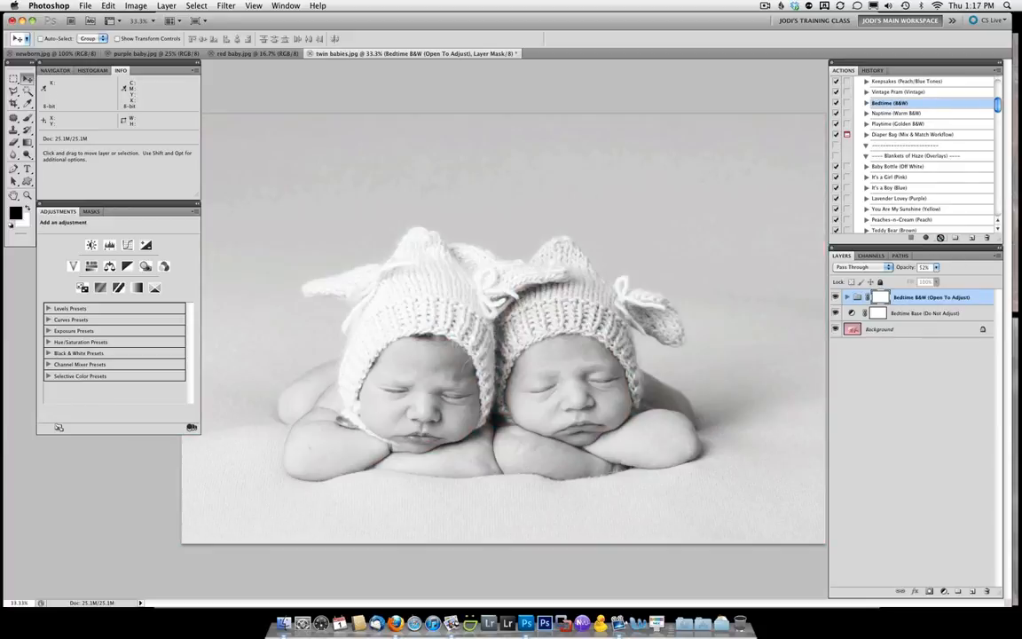
click(935, 267)
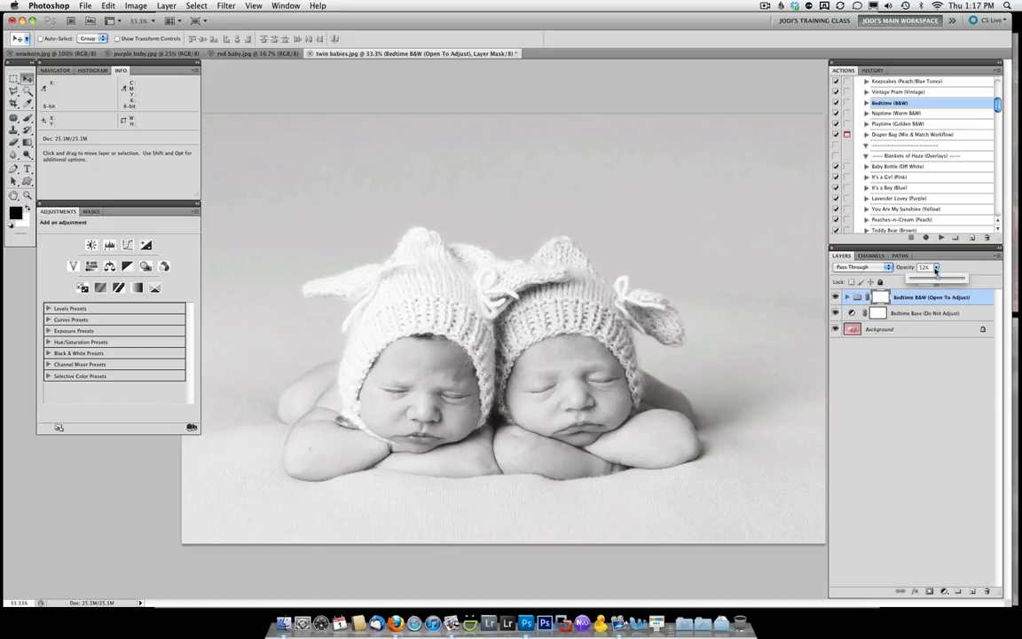
click(937, 280)
click(924, 301)
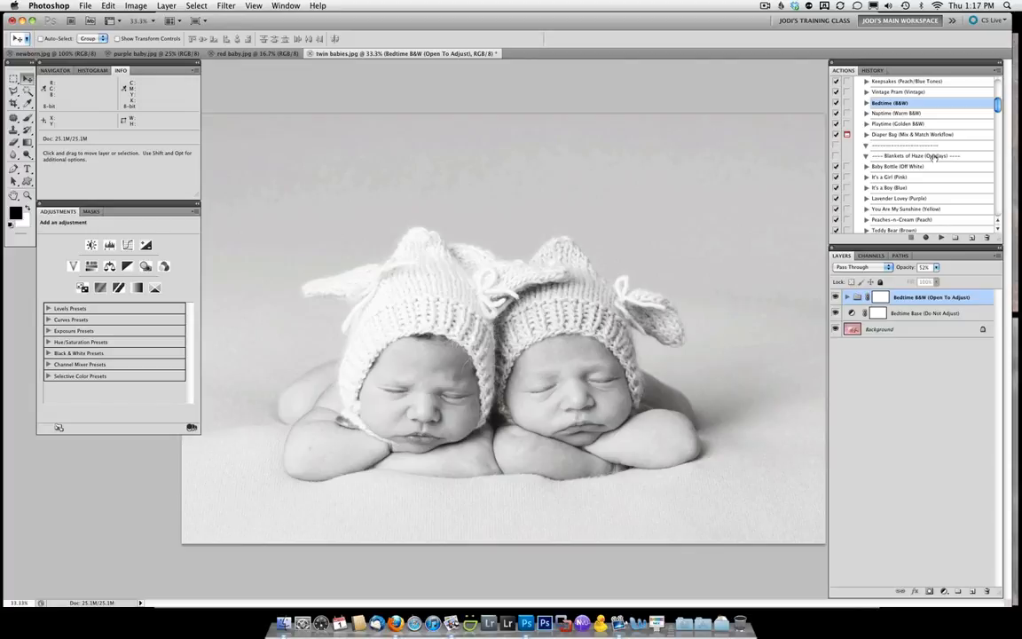
- Run the Baby Lotion skin-smoothing action on the twins photo, continuing through its notice and dismissing the painting instructions
scroll(934, 157, down, 5)
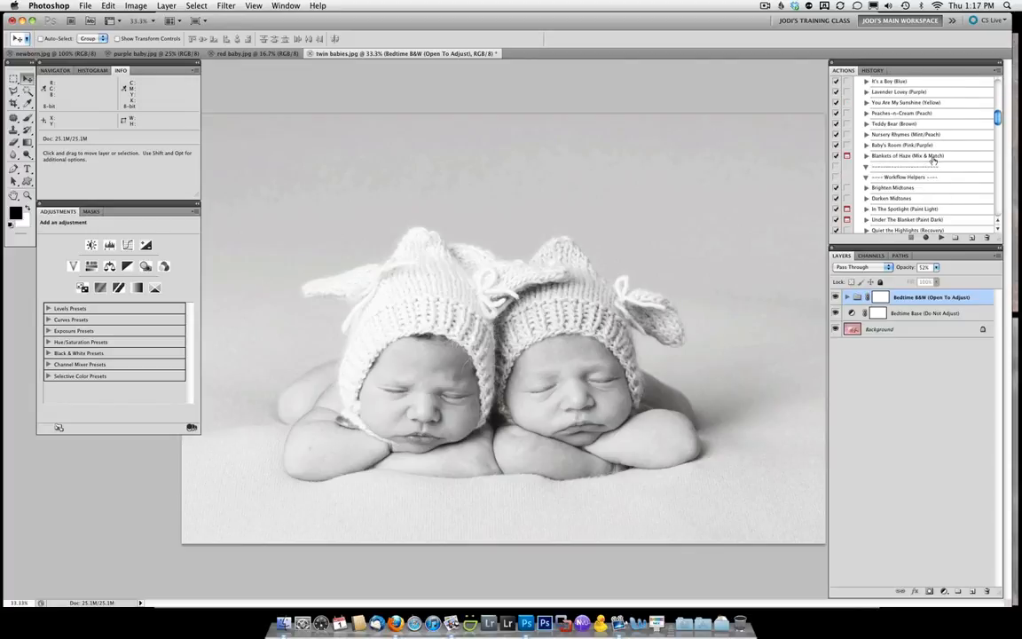
scroll(933, 160, down, 3)
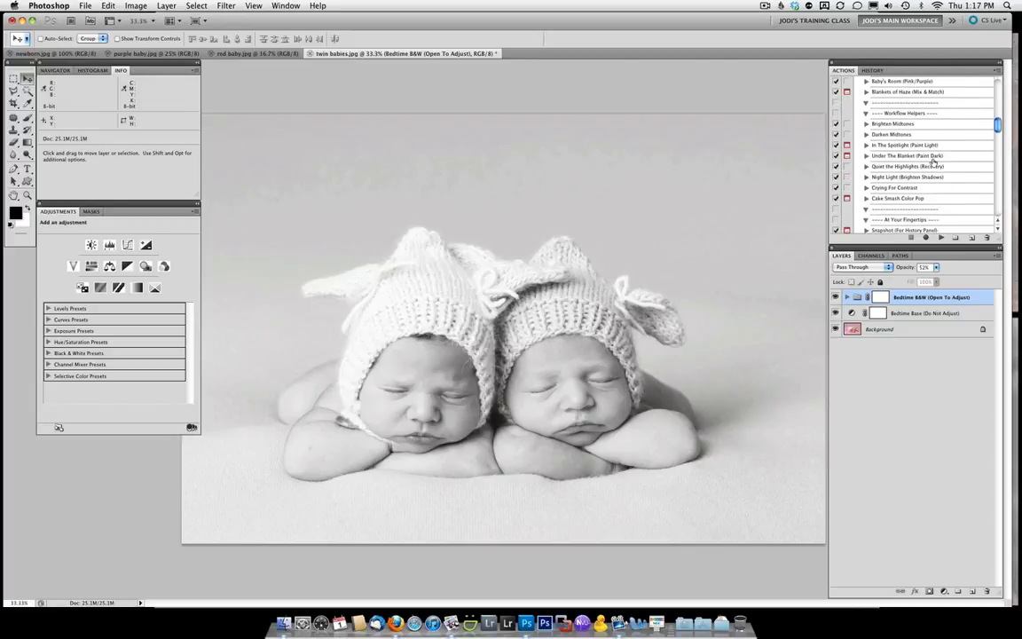
scroll(932, 162, down, 6)
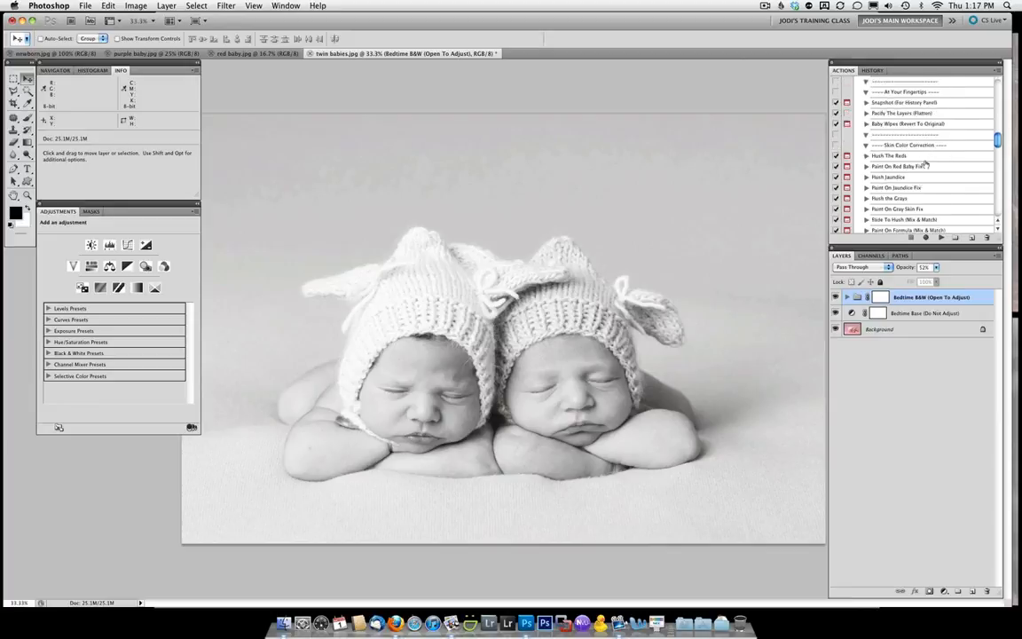
scroll(924, 163, down, 4)
click(890, 177)
click(941, 237)
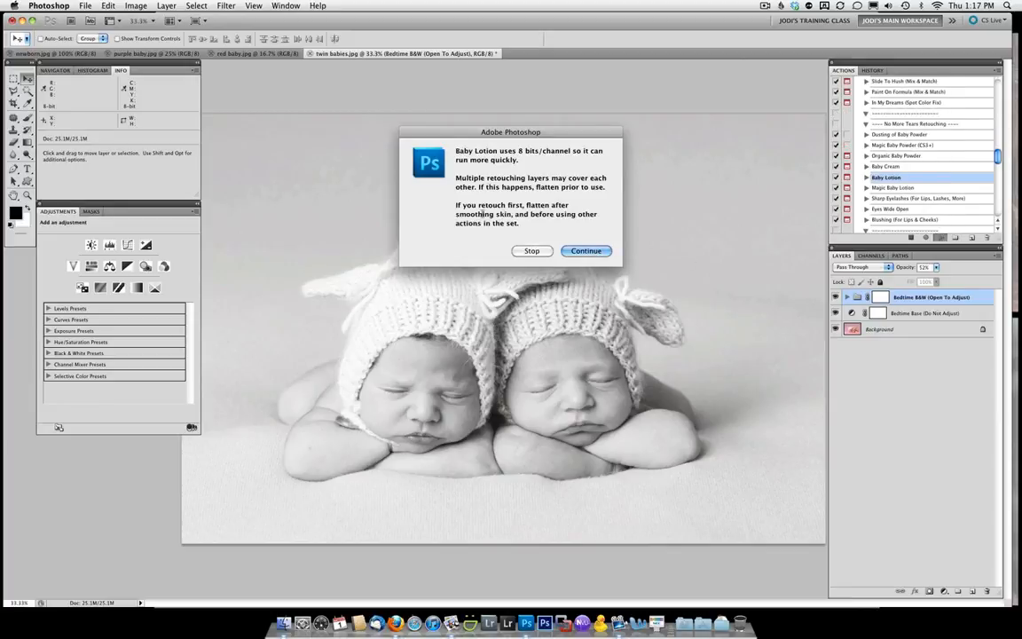
click(585, 251)
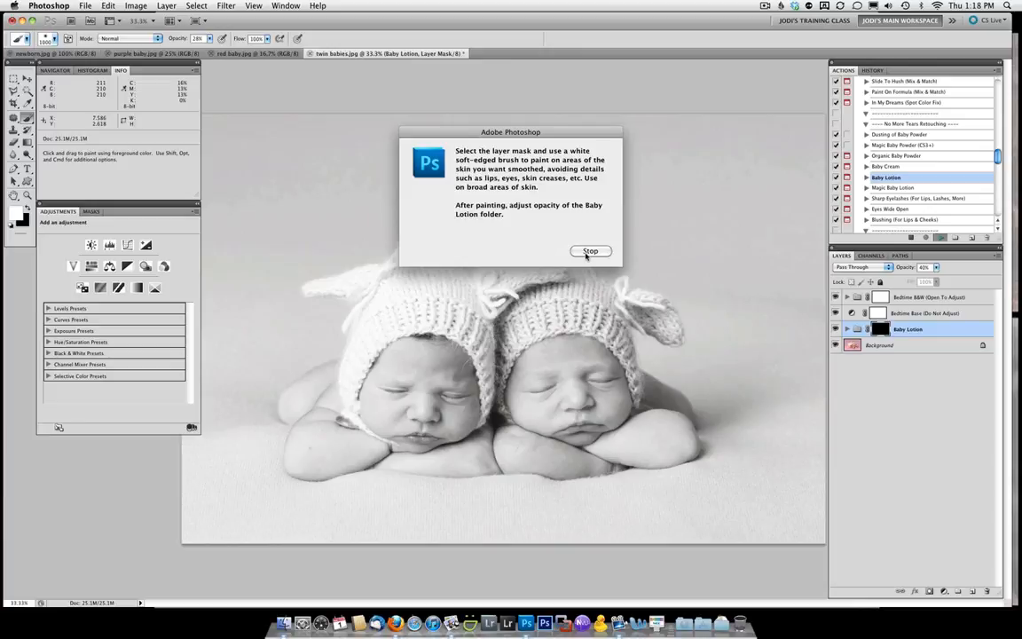
click(589, 251)
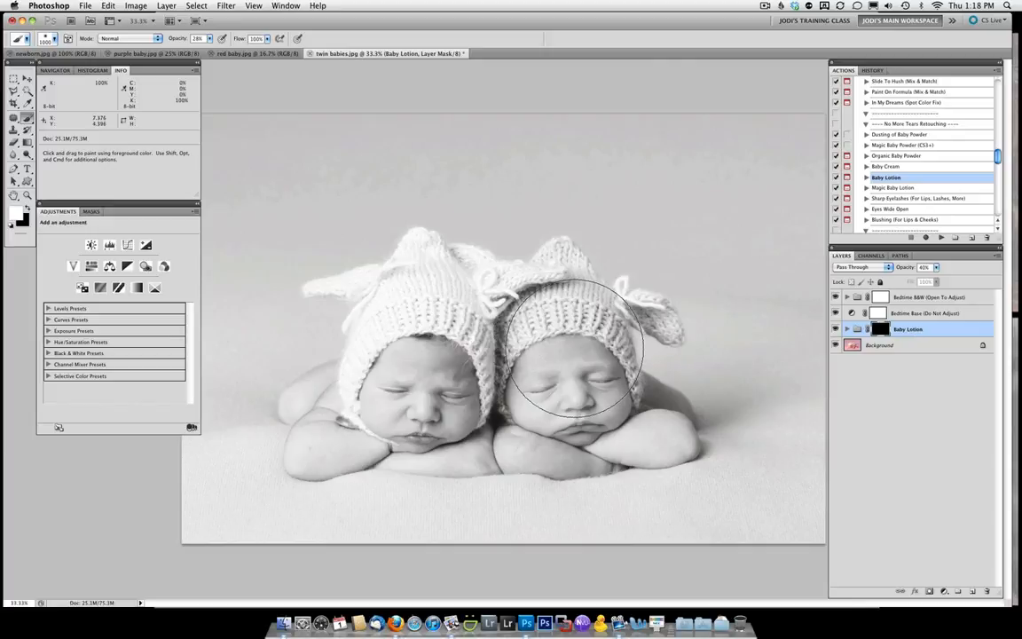
- Paint white on the Baby Lotion mask with a smaller brush at 100% opacity over the first twin's forehead, cheek and arm
key(bracketleft)
key(bracketleft)
key(bracketleft)
key(bracketleft)
key(bracketleft)
key(bracketleft)
key(bracketleft)
key(bracketleft)
key(bracketleft)
key(bracketleft)
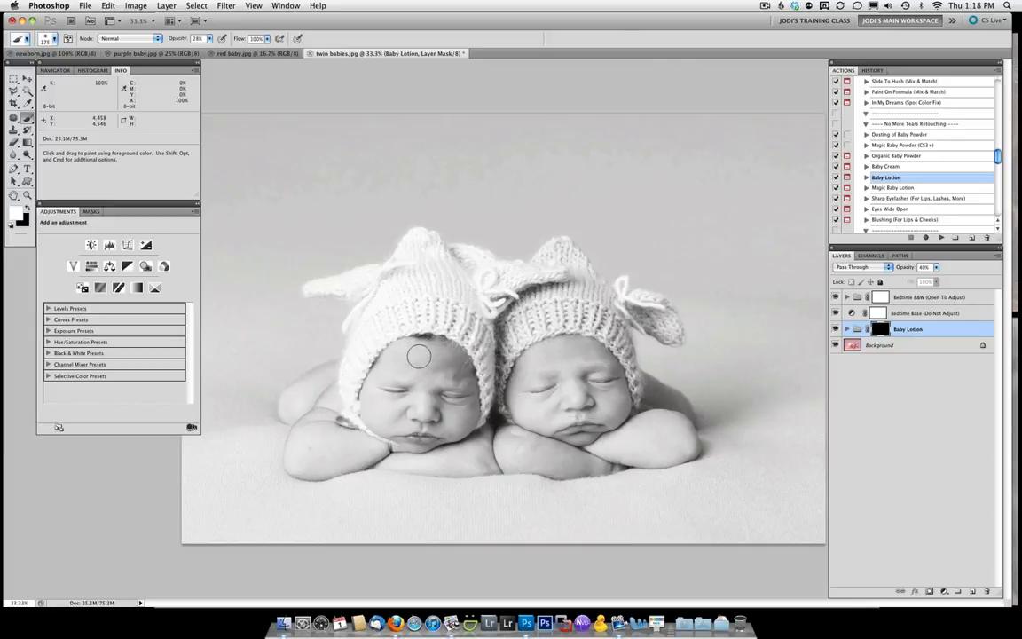
key(0)
drag(378, 364, 444, 362)
drag(458, 421, 458, 423)
key(bracketleft)
key(bracketleft)
key(bracketleft)
drag(447, 426, 448, 421)
mouse_move(337, 437)
mouse_down()
mouse_move(324, 443)
mouse_move(330, 438)
mouse_up()
- Smooth the second twin's arms and face on the Baby Lotion mask, adjusting the brush size to each area
key(bracketright)
key(bracketright)
key(bracketright)
key(bracketright)
mouse_move(515, 453)
mouse_down()
mouse_move(621, 456)
mouse_move(619, 448)
mouse_move(673, 436)
mouse_move(666, 440)
mouse_up()
key(bracketleft)
key(bracketleft)
key(bracketleft)
drag(612, 435, 599, 395)
key(bracketleft)
key(bracketleft)
key(bracketleft)
- Run the Sharp Eyelashes (For Lips, Lashes, More) action on the twins photo and dismiss its instructions
scroll(906, 176, down, 2)
click(909, 176)
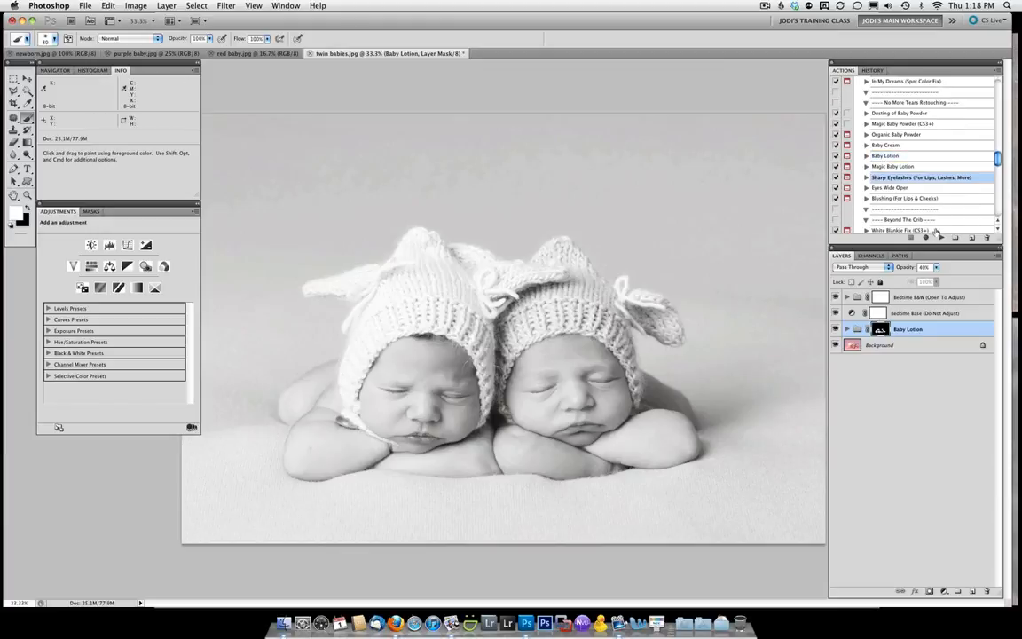
click(941, 239)
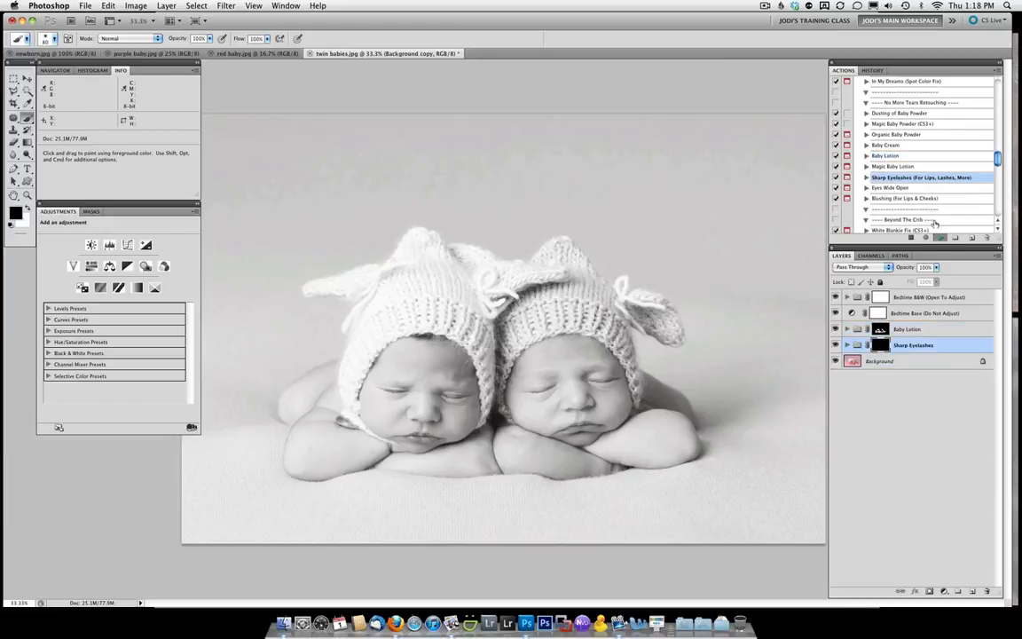
click(590, 264)
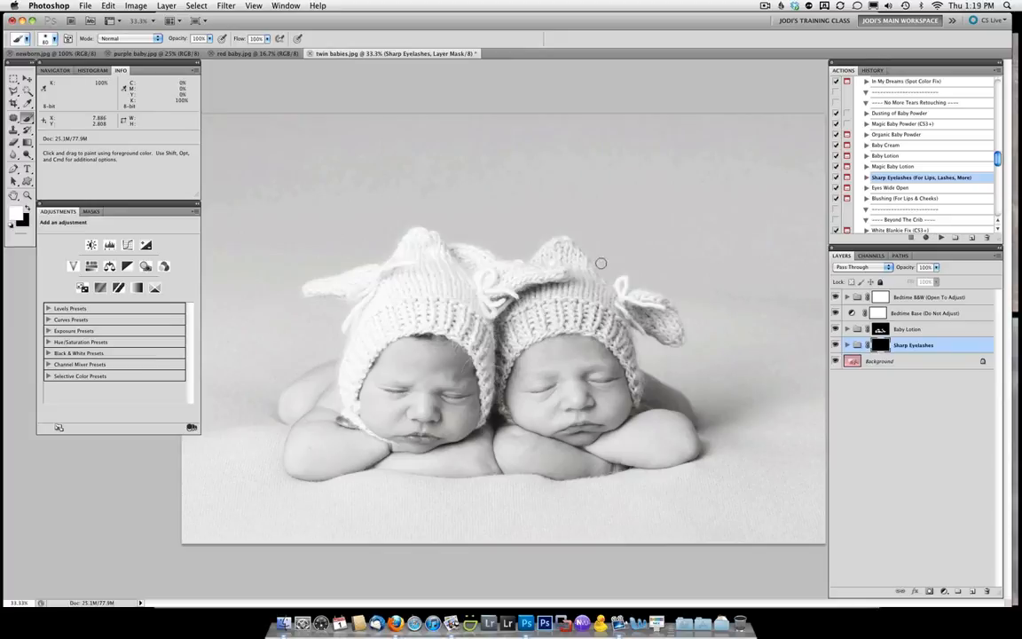
- Paint white on the Sharp Eyelashes mask over both of the first twin's eyelashes with a smaller brush
key(bracketleft)
key(bracketleft)
drag(458, 397, 473, 400)
drag(388, 391, 414, 393)
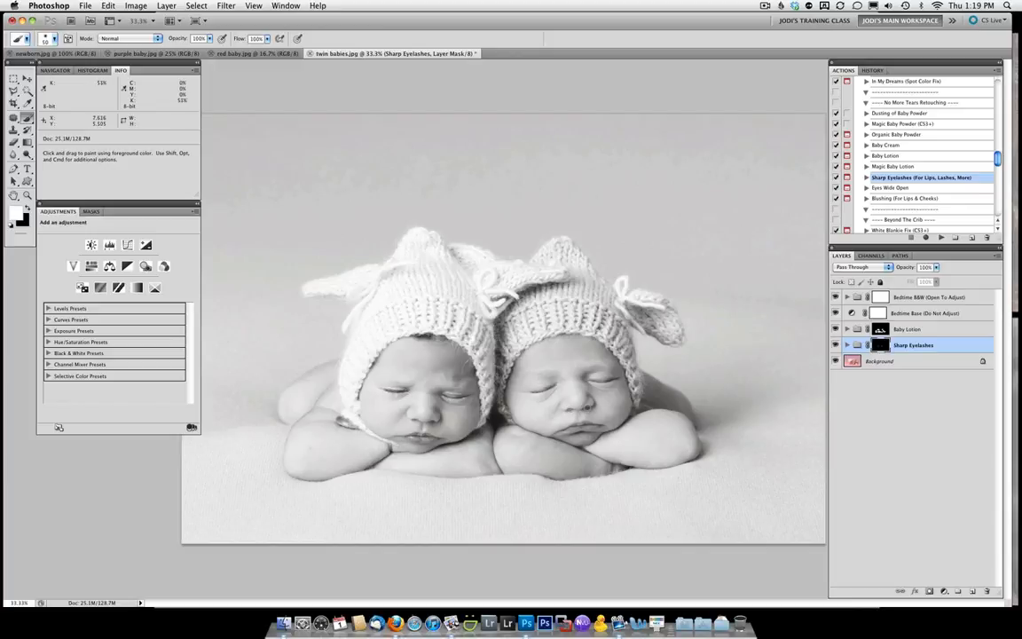
- Paint white on the Sharp Eyelashes mask over both twins' lips and set that layer group's opacity to 76%
drag(592, 427, 600, 426)
drag(431, 436, 436, 436)
drag(938, 267, 925, 282)
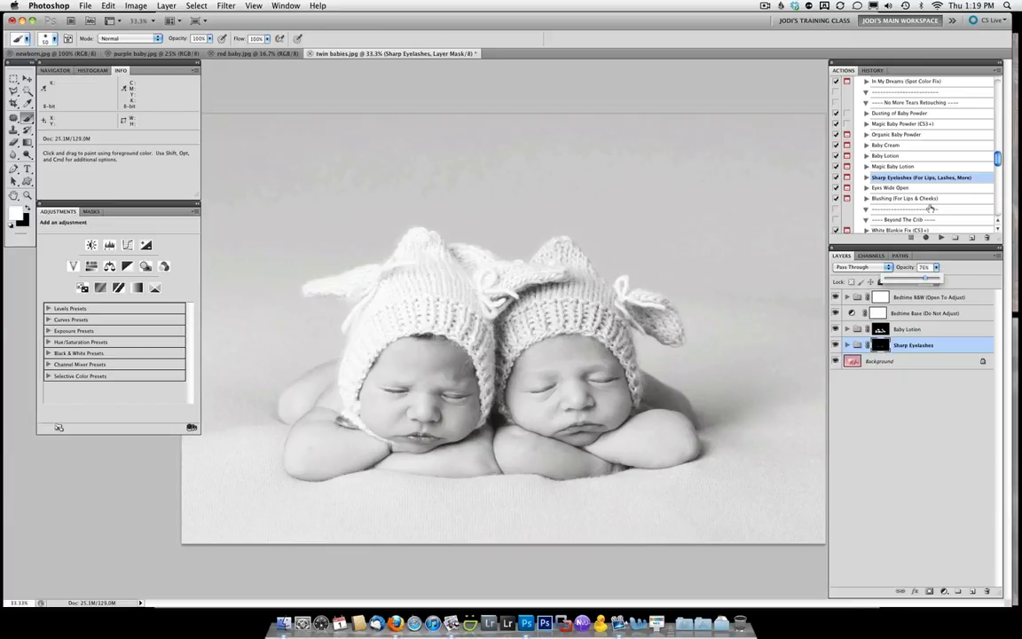
- Run the B&W Vignette action on the twins photo and set the vignette layer's opacity to 41%
scroll(931, 200, down, 5)
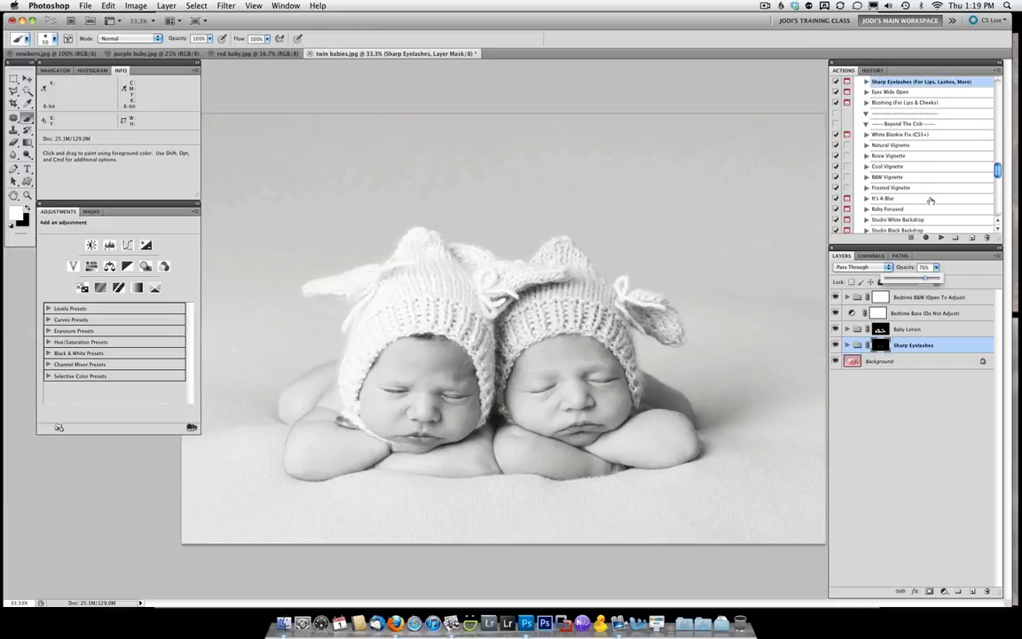
click(889, 177)
click(940, 238)
click(936, 267)
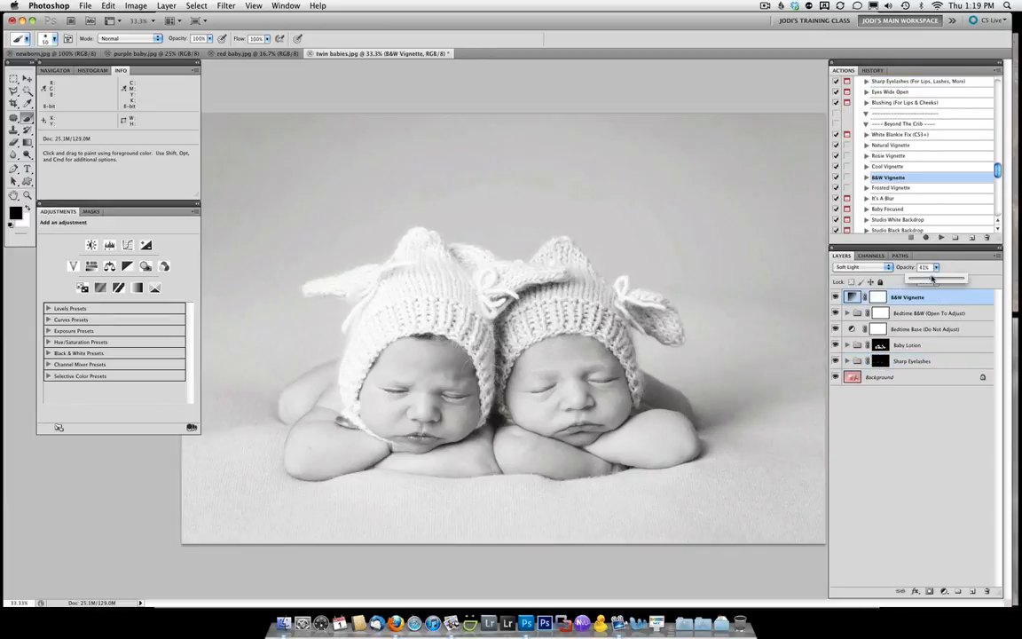
- Switch to red baby.jpg and run the Diaper Bag (Mix & Match Workflow) action on it
click(257, 54)
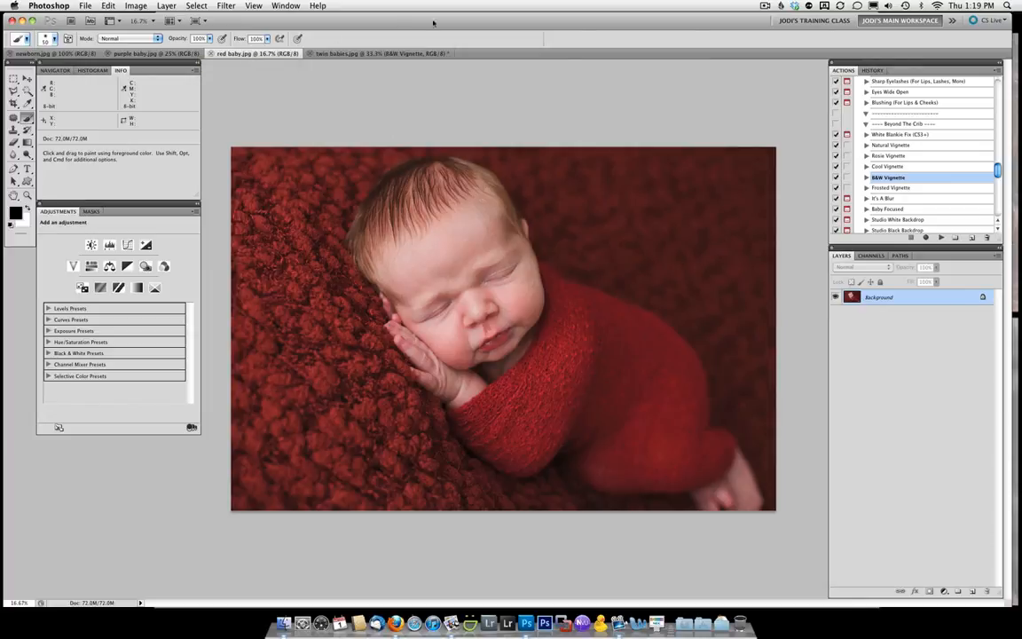
scroll(946, 142, up, 5)
scroll(949, 142, up, 10)
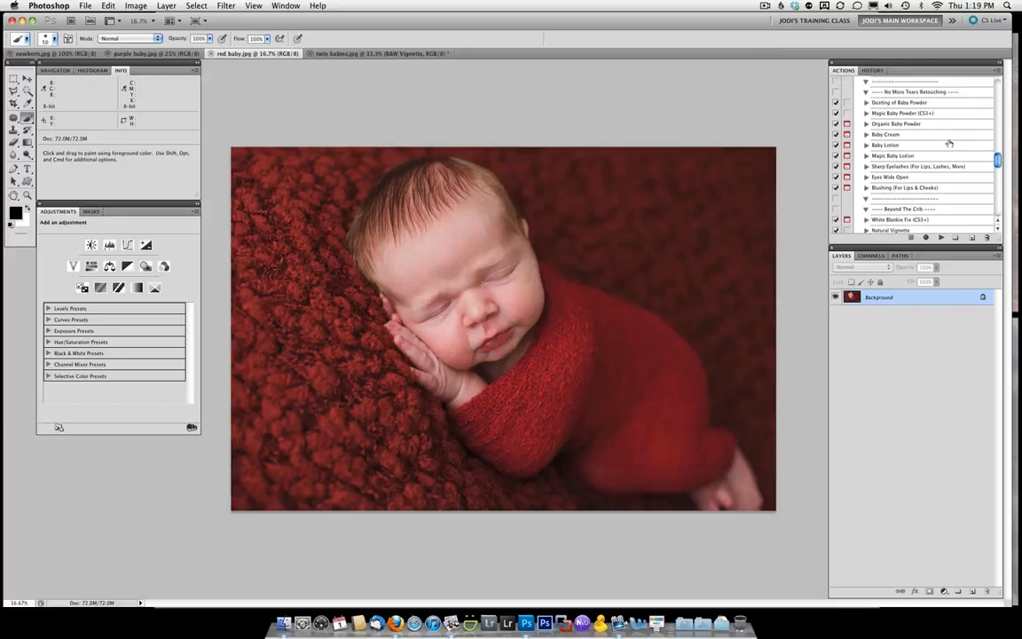
scroll(948, 143, up, 10)
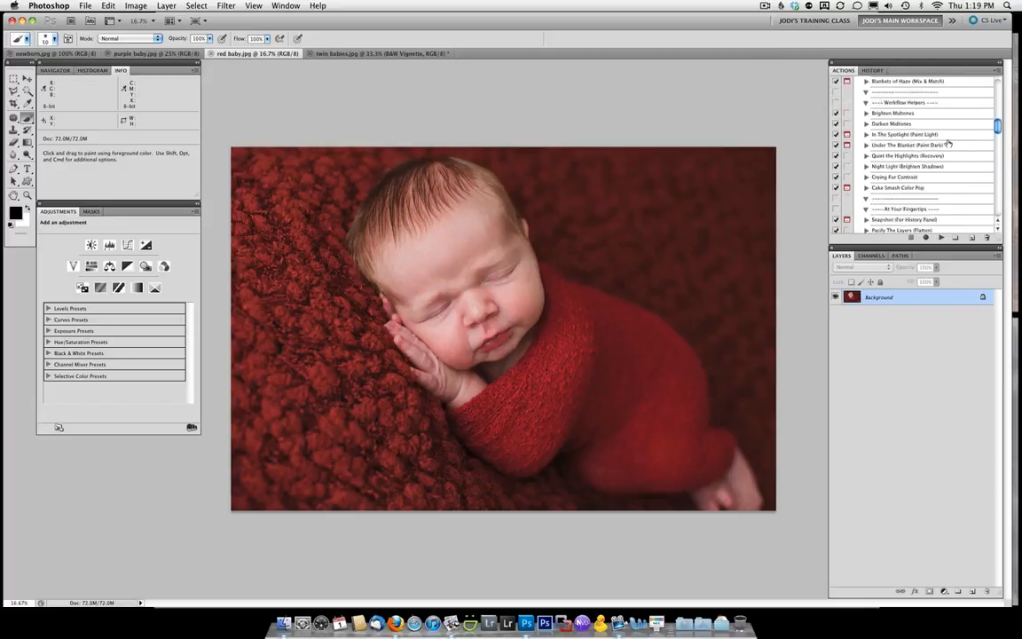
scroll(948, 143, up, 5)
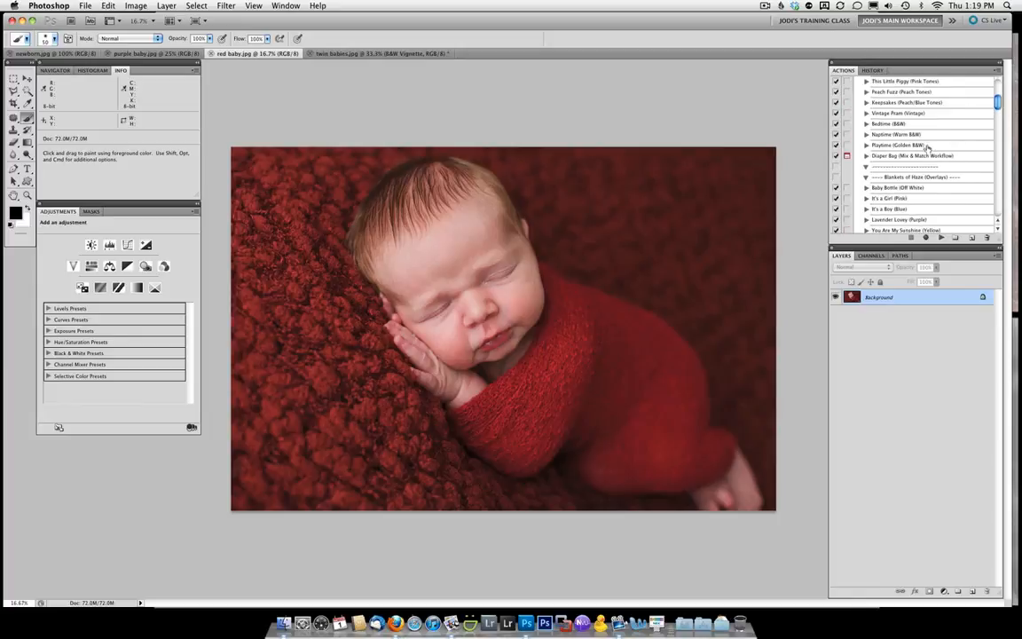
click(923, 157)
click(944, 238)
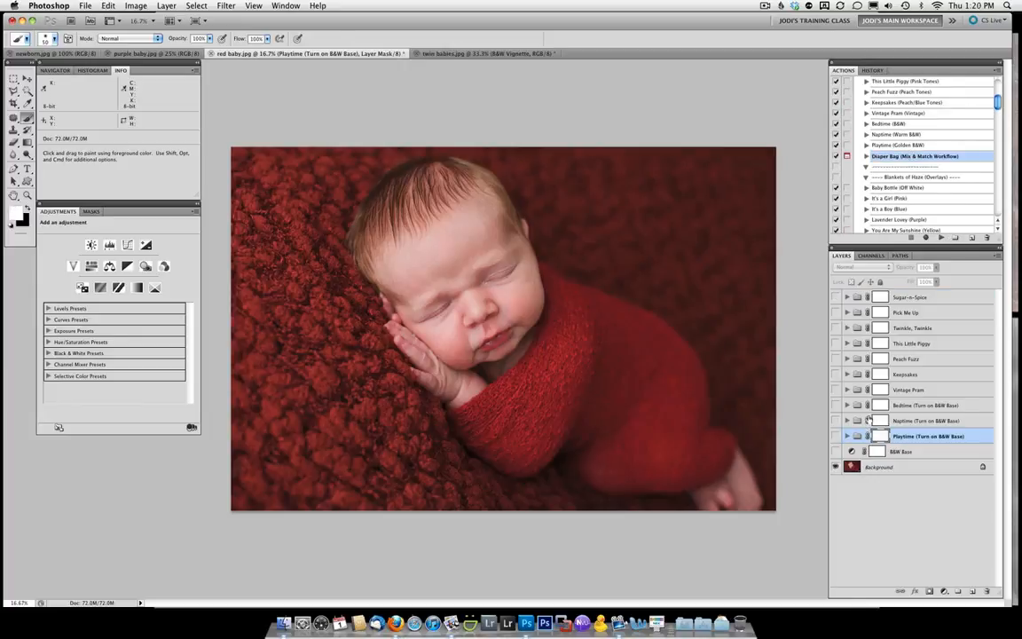
- Show the Sugar-n-Spice and Twinkle, Twinkle layer groups, adjusting Twinkle, Twinkle's opacity and setting Sugar-n-Spice to 76%
click(834, 297)
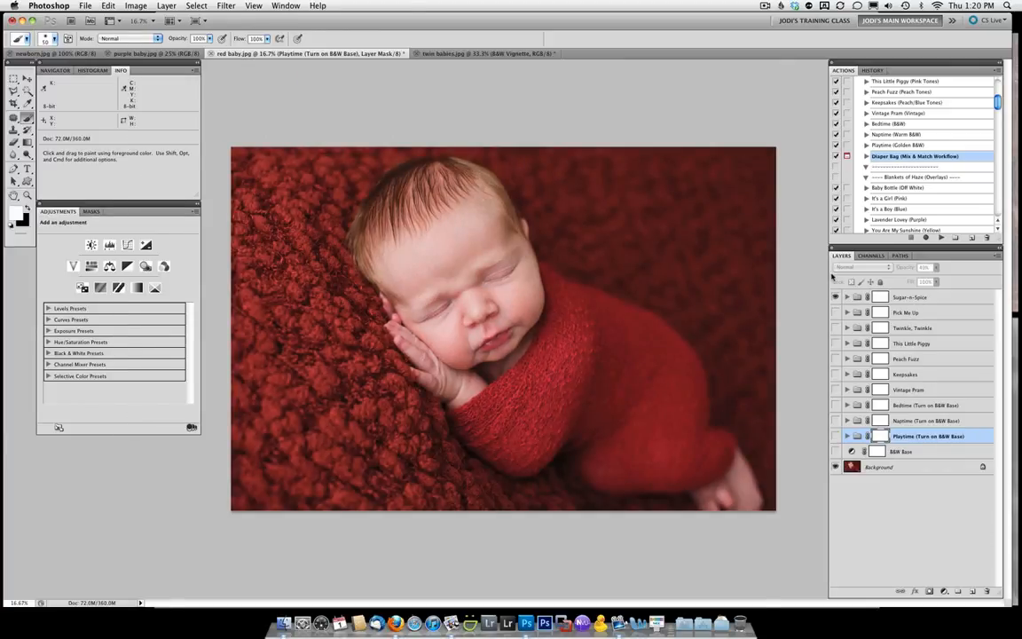
click(835, 328)
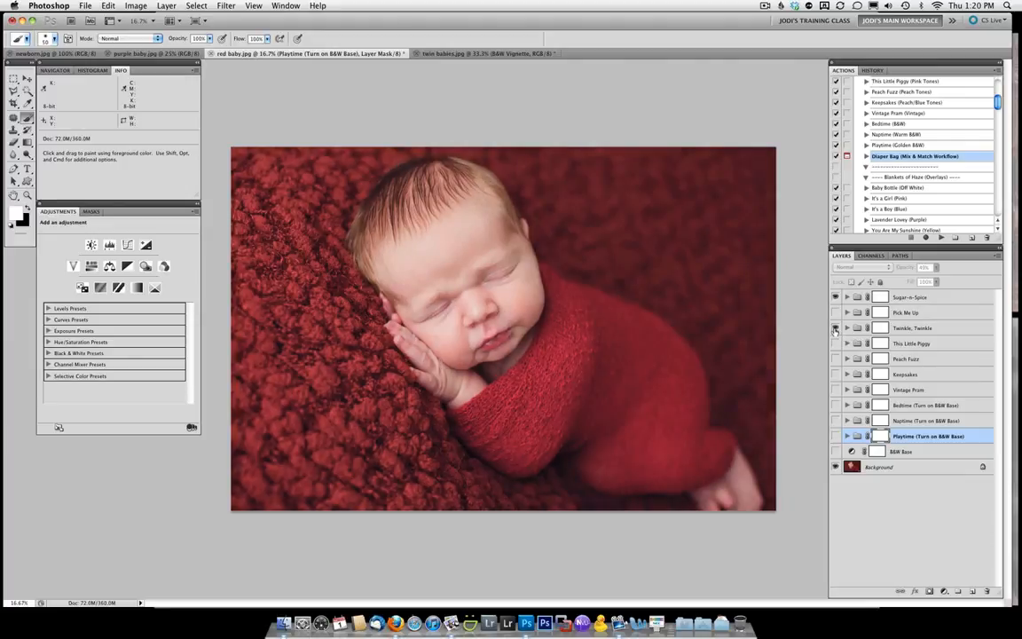
click(902, 330)
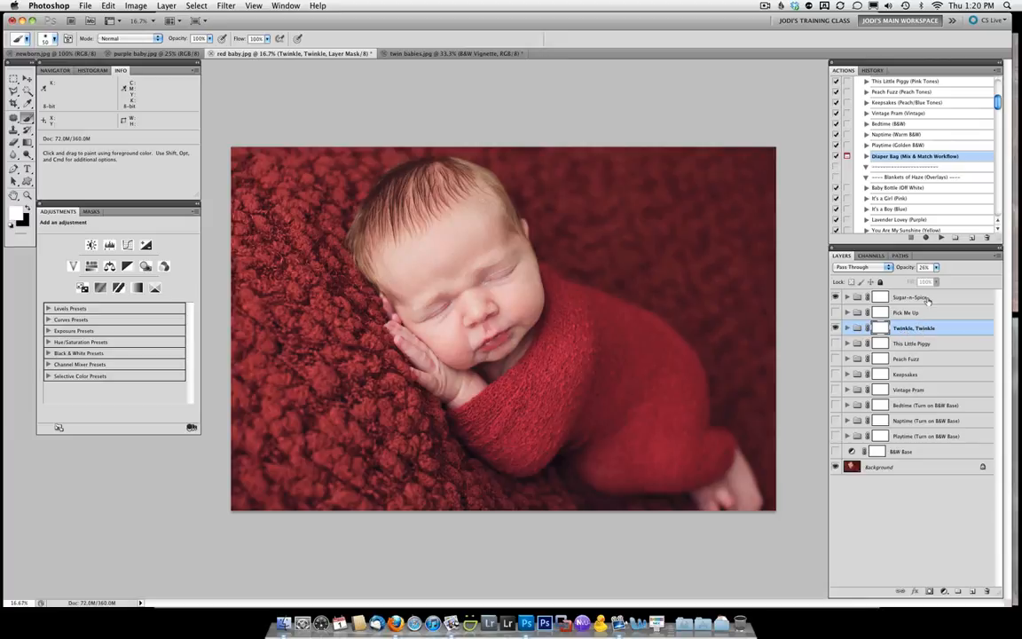
drag(901, 267, 910, 270)
click(901, 299)
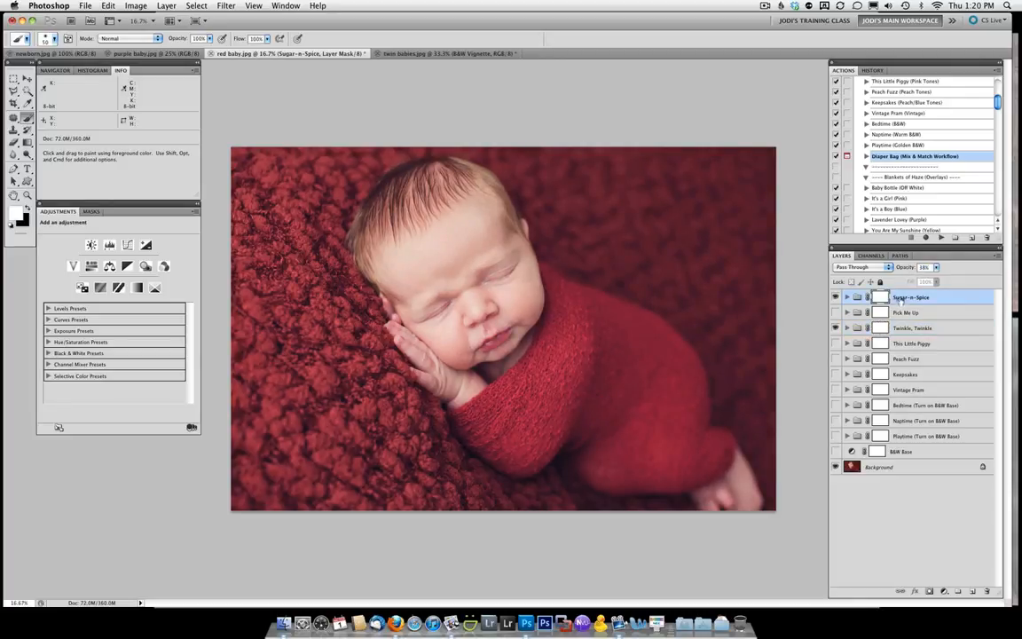
drag(906, 269, 922, 271)
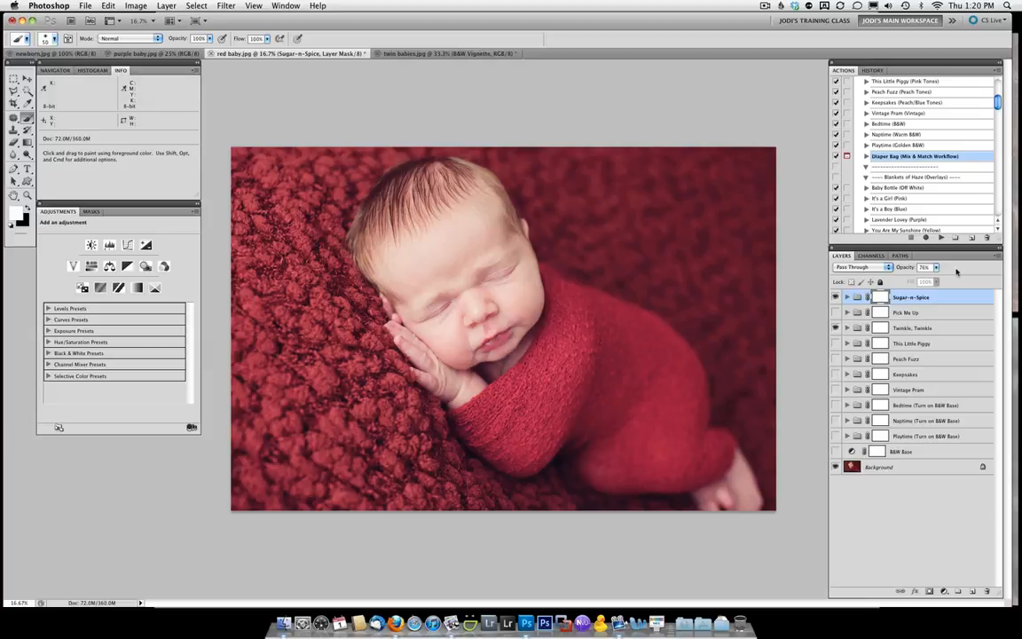
- Run the Crying For Contrast action on the red baby photo and set its layer group's opacity to 26%
scroll(967, 201, down, 5)
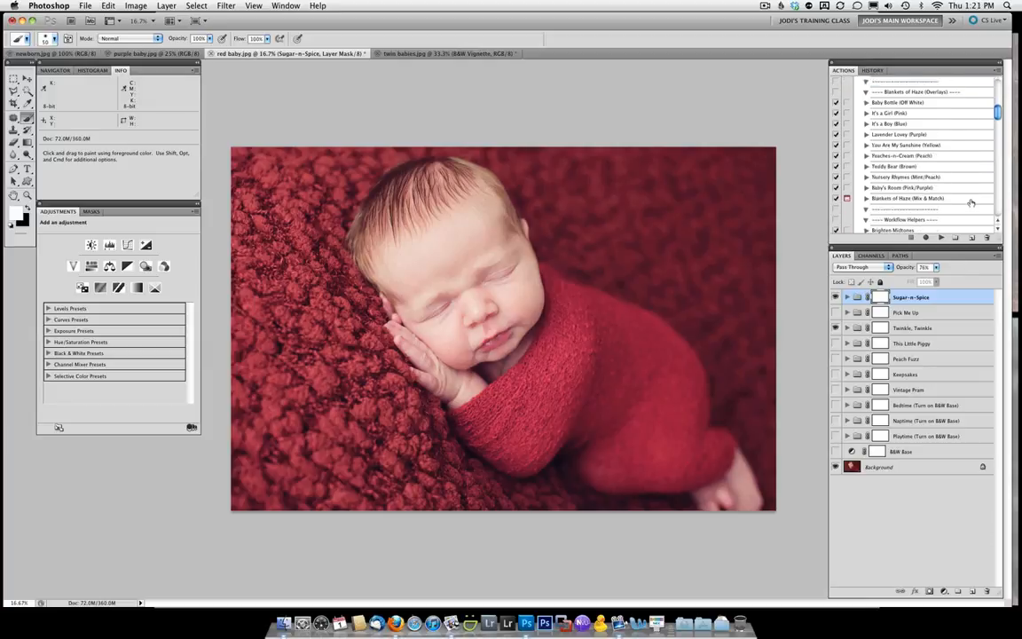
scroll(969, 201, down, 2)
click(949, 188)
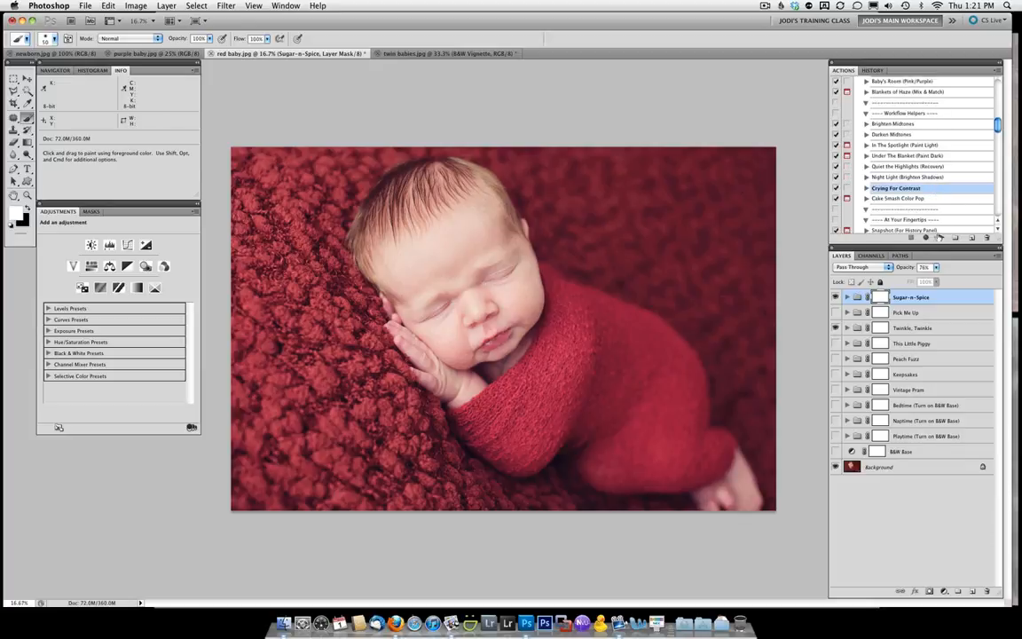
click(939, 238)
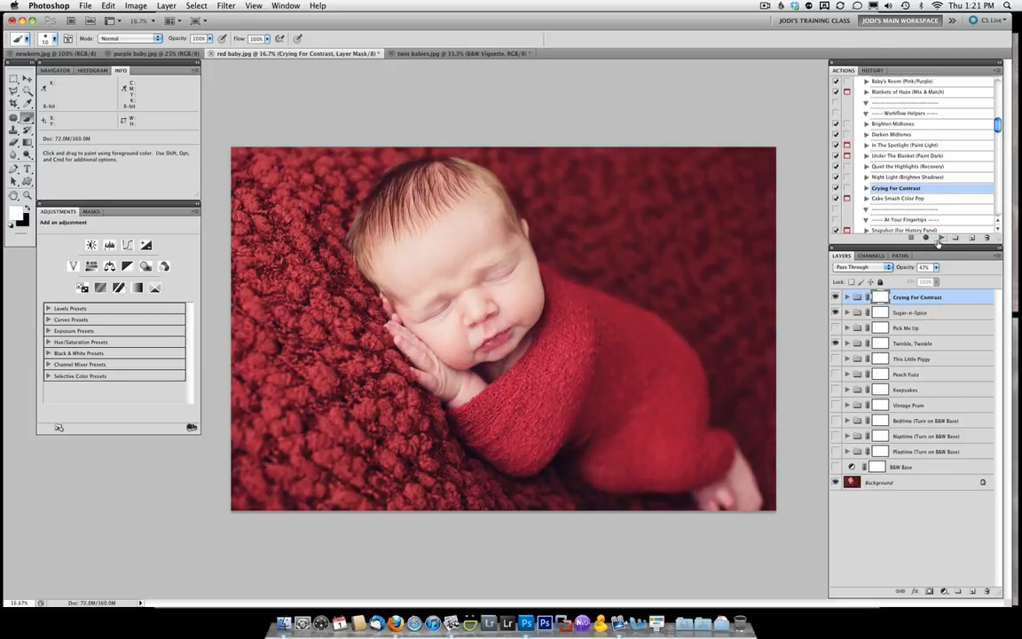
click(936, 268)
drag(939, 279, 929, 279)
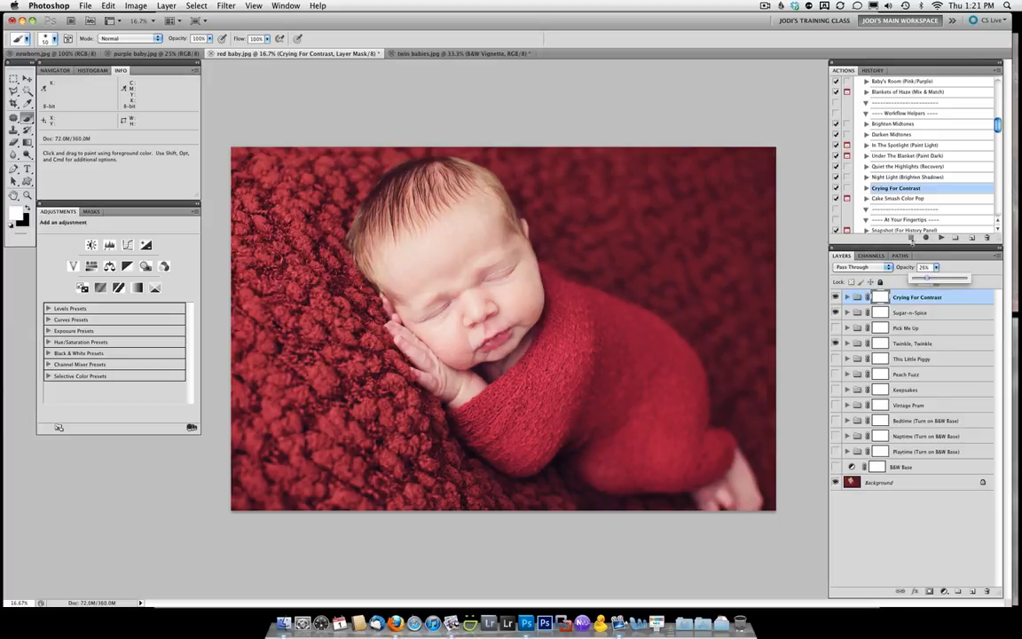
- Run the Paint On Red Baby Fix skin correction action and dismiss its instructions
scroll(913, 191, down, 5)
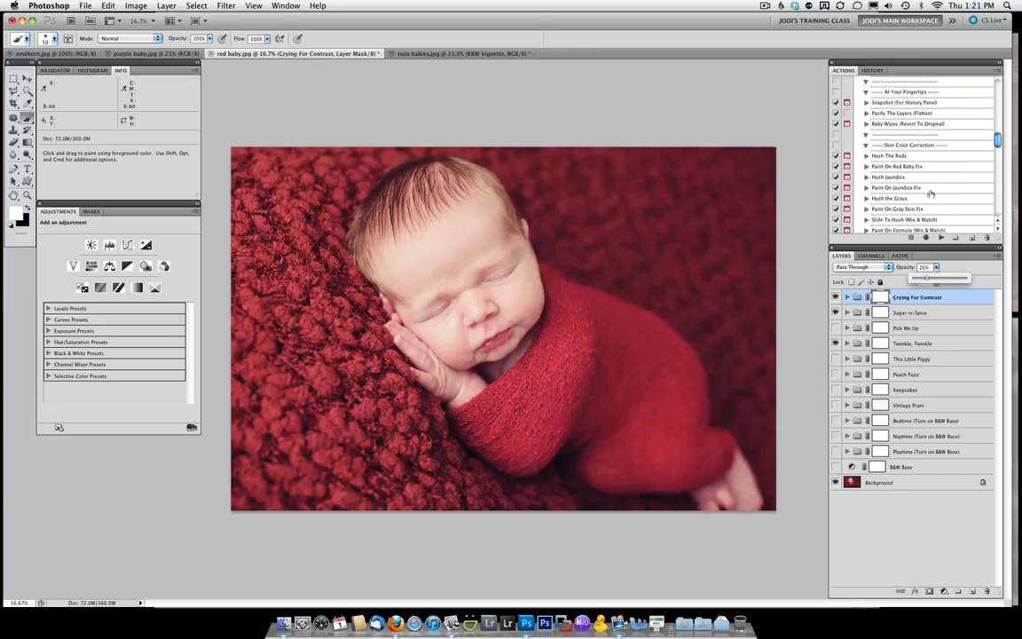
click(918, 167)
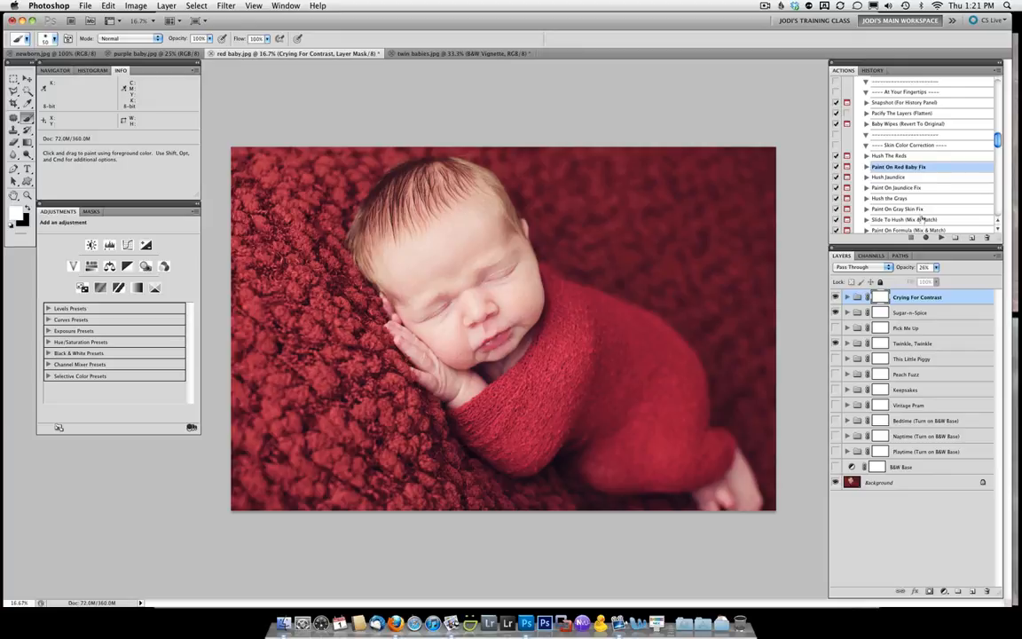
click(941, 238)
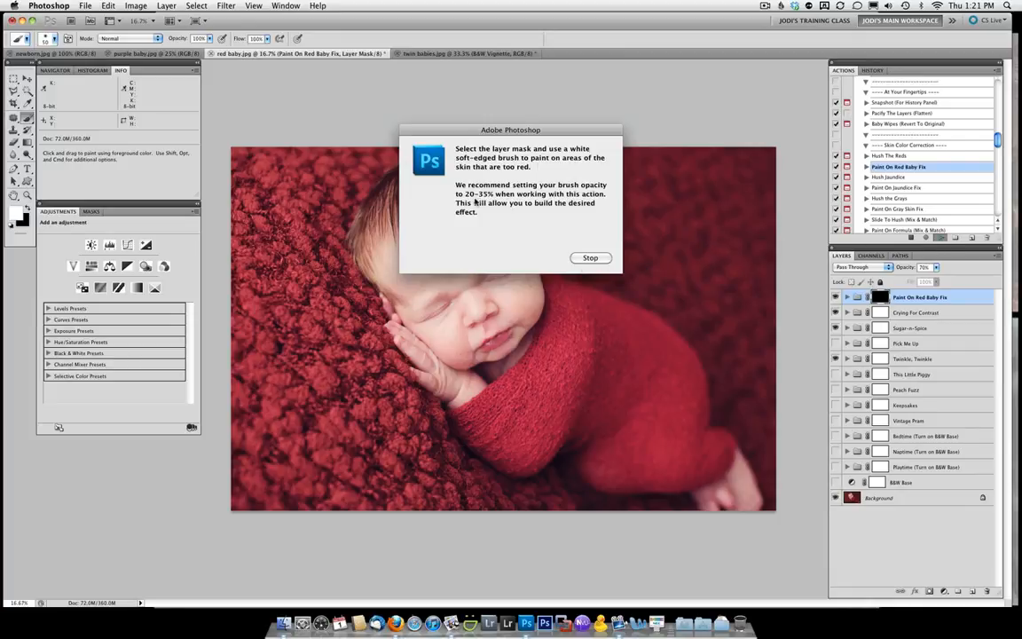
click(589, 257)
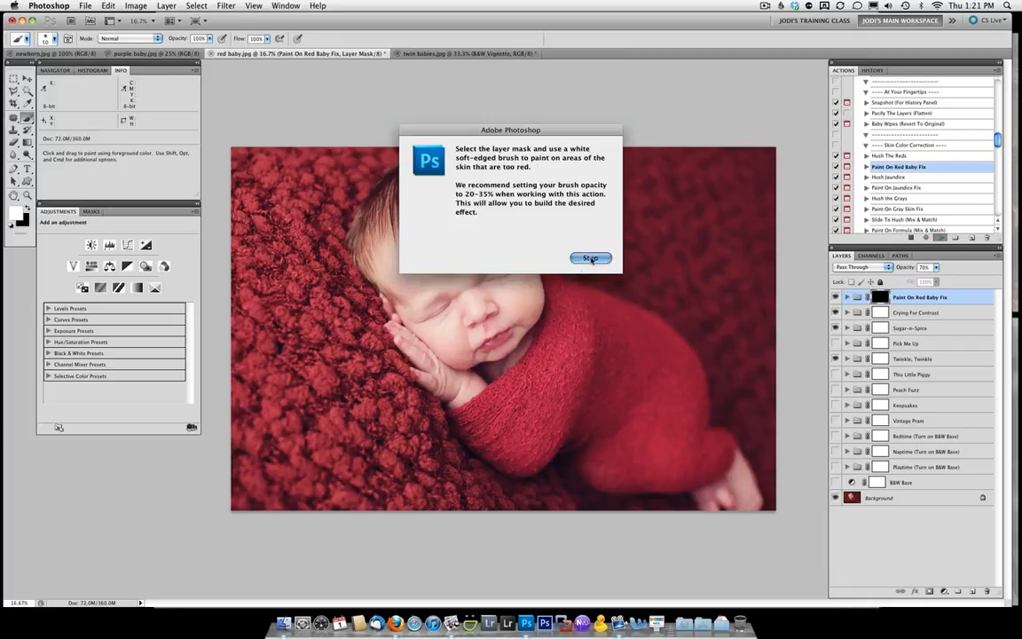
- Paint white on the Paint On Red Baby Fix mask over the baby's head, face and feet at 34% brush opacity
click(210, 40)
mouse_move(209, 51)
mouse_down()
mouse_move(168, 51)
mouse_move(177, 50)
mouse_up()
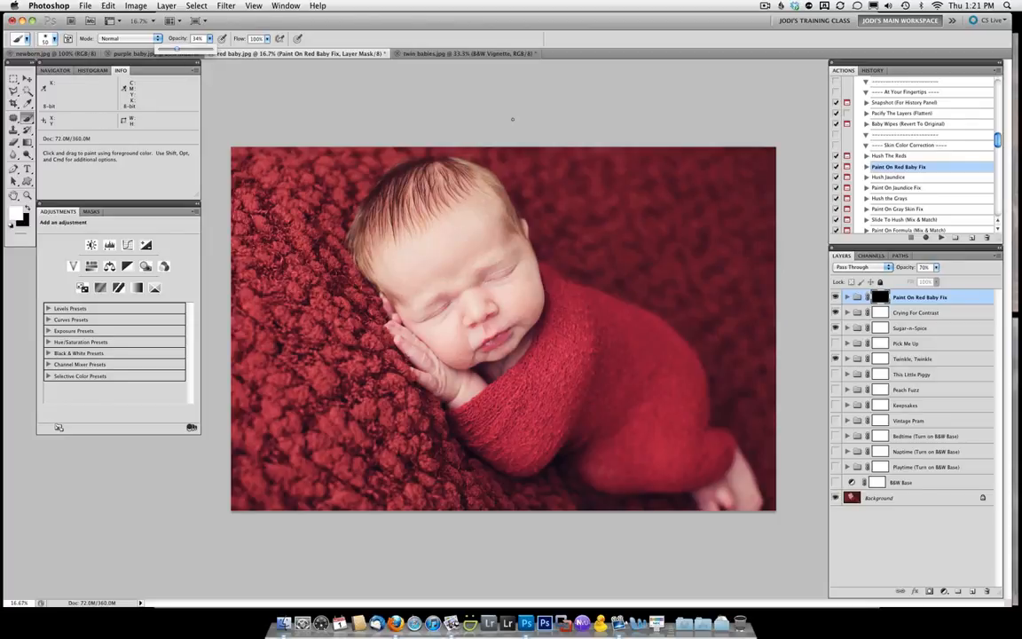
click(513, 119)
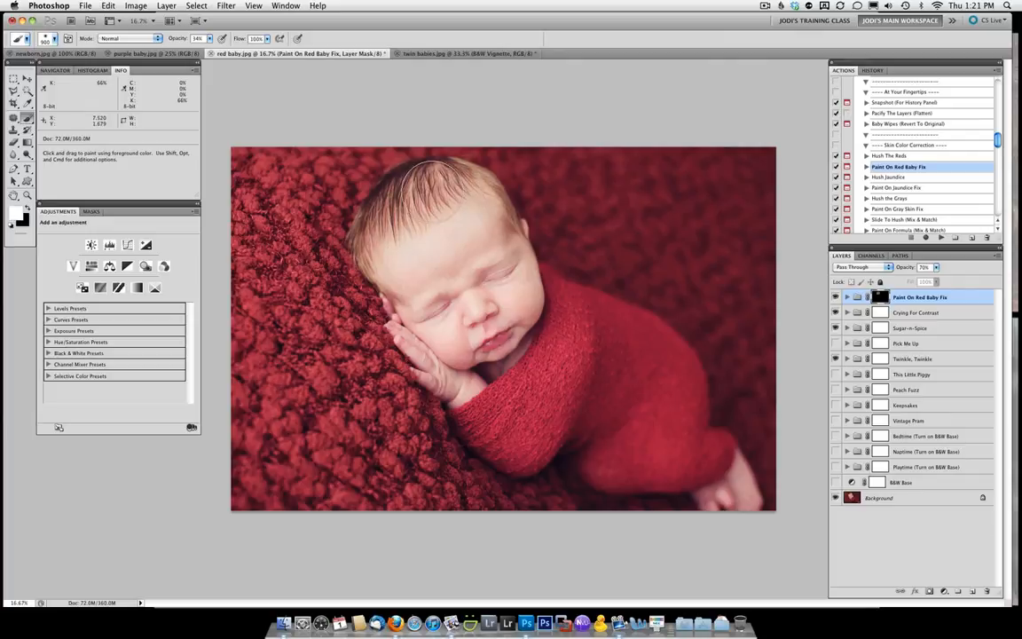
mouse_move(433, 190)
mouse_down()
mouse_move(396, 212)
mouse_move(461, 193)
mouse_move(456, 329)
mouse_move(495, 312)
mouse_move(456, 257)
mouse_move(417, 313)
mouse_move(406, 287)
mouse_move(410, 328)
mouse_move(424, 310)
mouse_move(405, 282)
mouse_move(417, 297)
mouse_move(439, 204)
mouse_move(456, 291)
mouse_move(470, 297)
mouse_up()
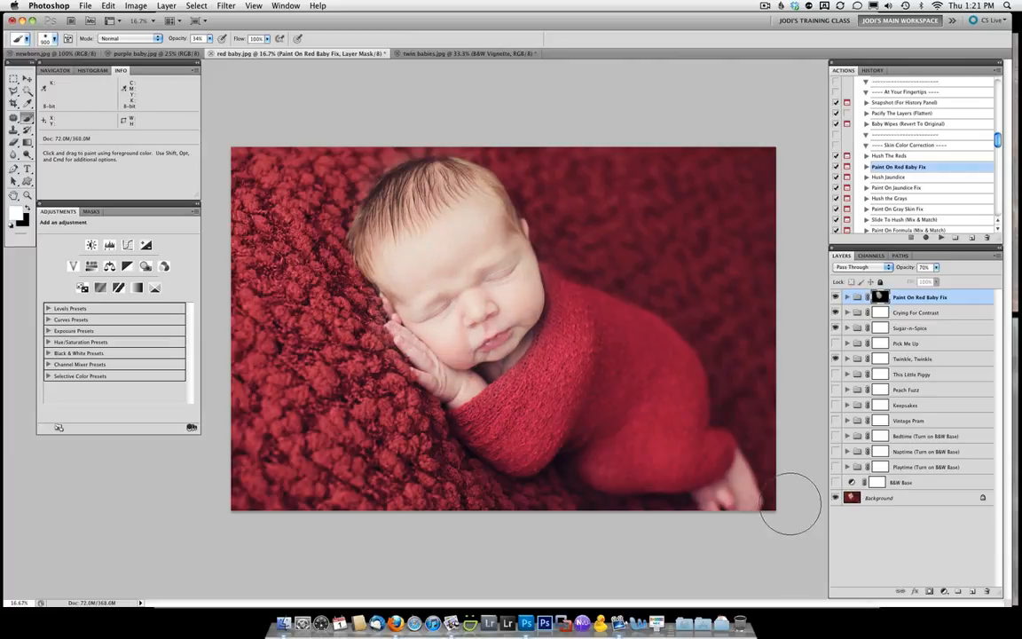
drag(736, 497, 729, 501)
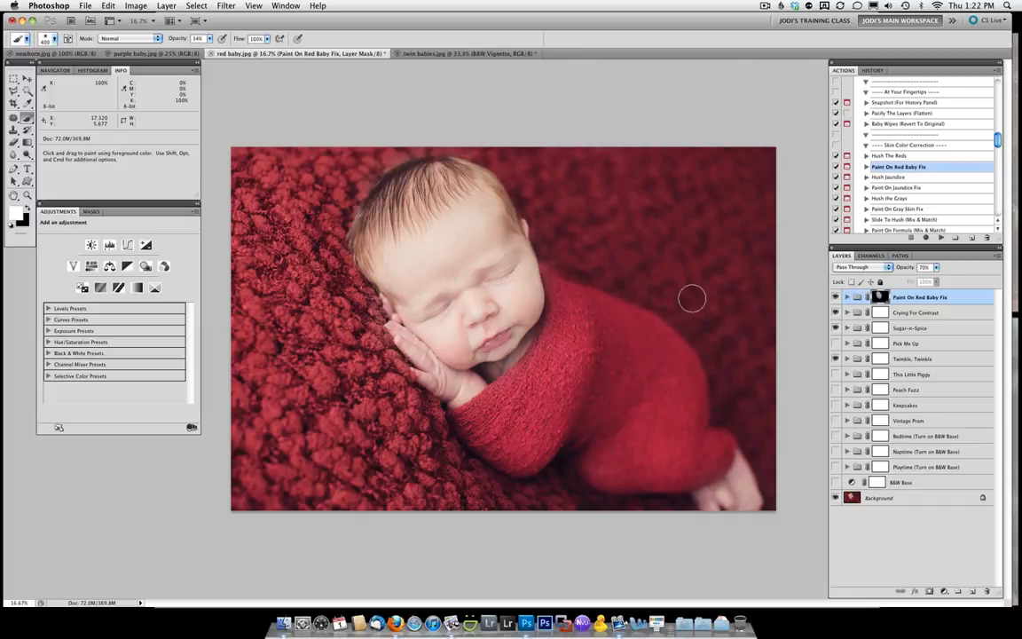
- Run the Sharp Eyelashes (For Lips, Lashes, More) action on the red baby photo
scroll(903, 200, down, 5)
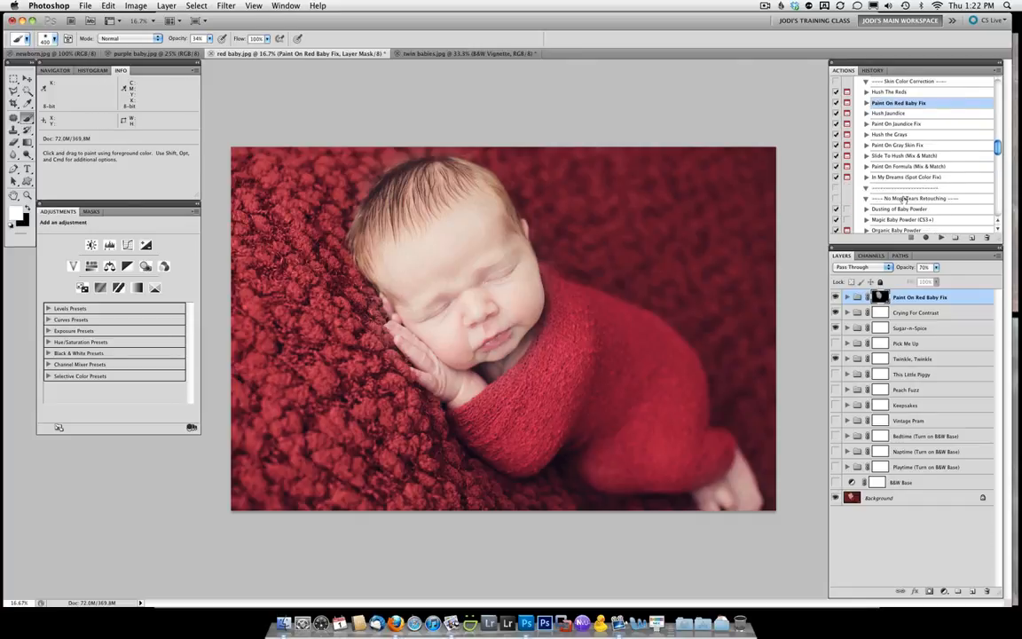
scroll(893, 125, down, 3)
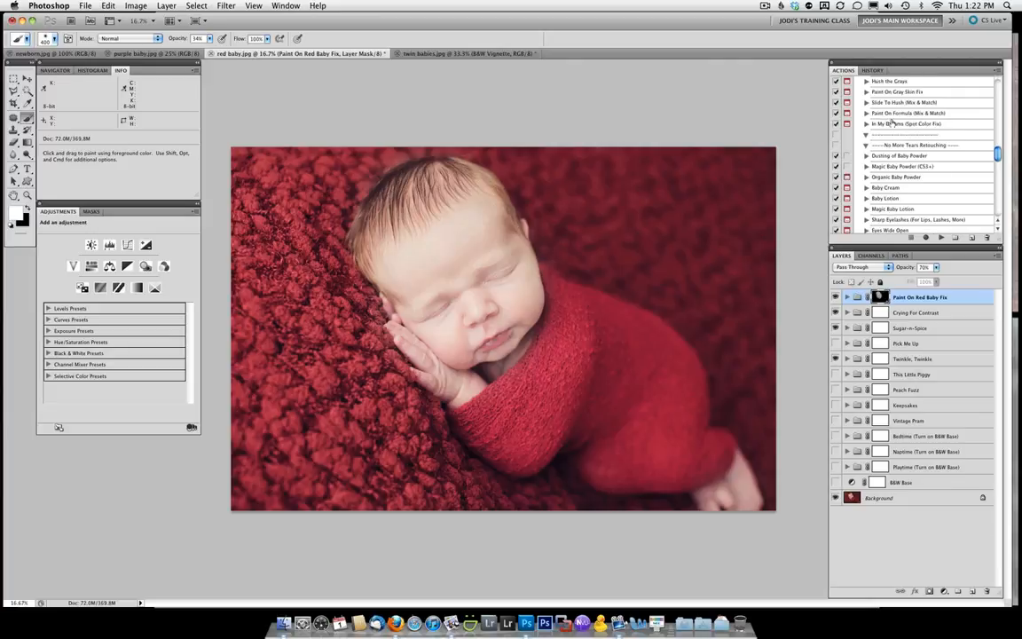
scroll(892, 125, down, 1)
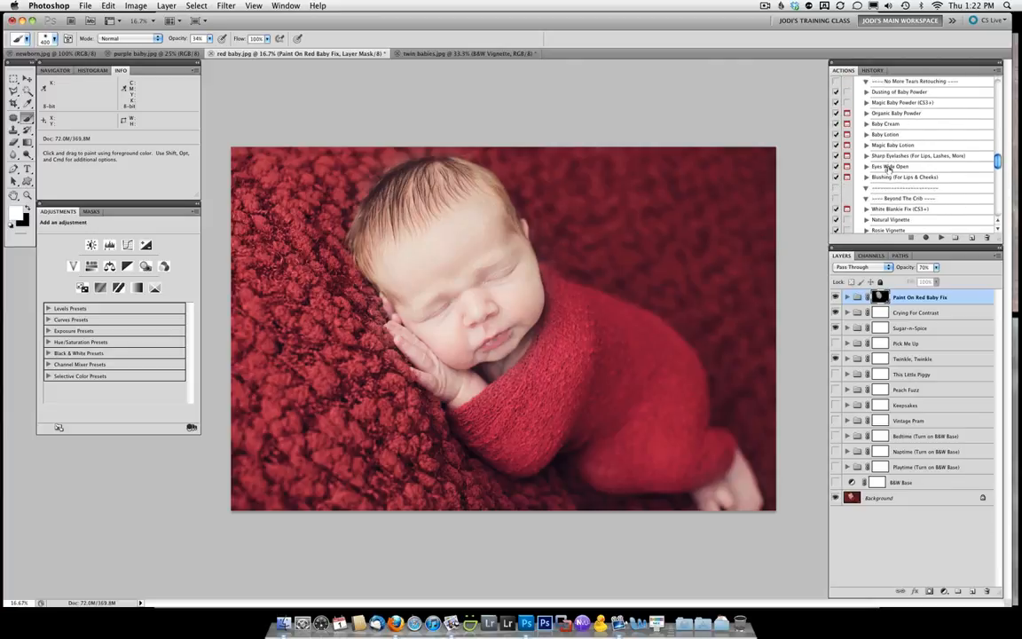
click(889, 157)
click(941, 238)
- Paint white on the Sharp Eyelashes mask over the baby's eyes, reducing the brush to 175 px and setting its opacity to 100%
key(bracketleft)
key(bracketleft)
key(bracketleft)
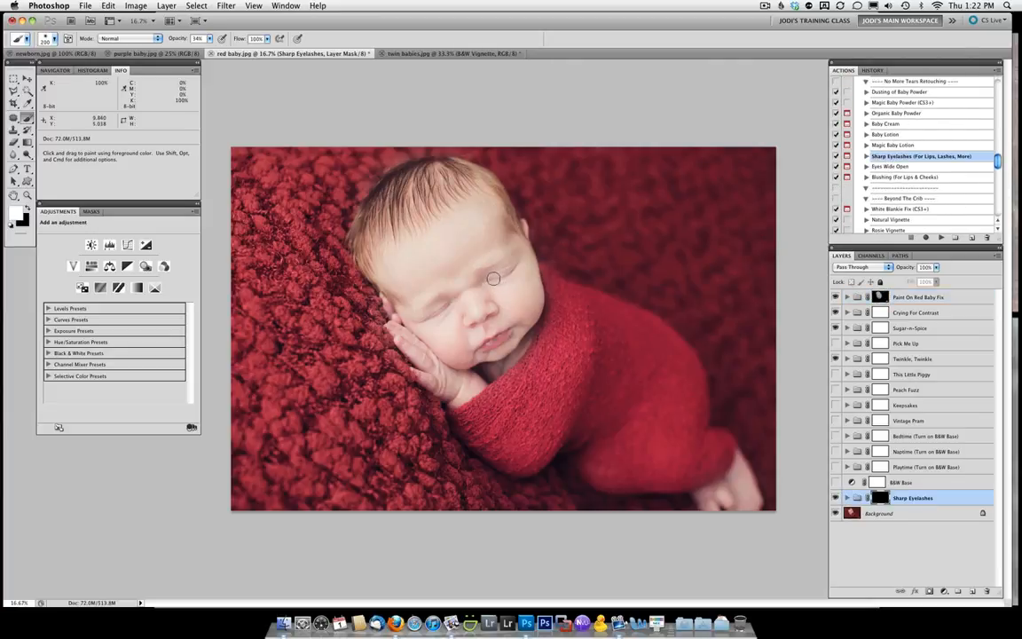
key(bracketleft)
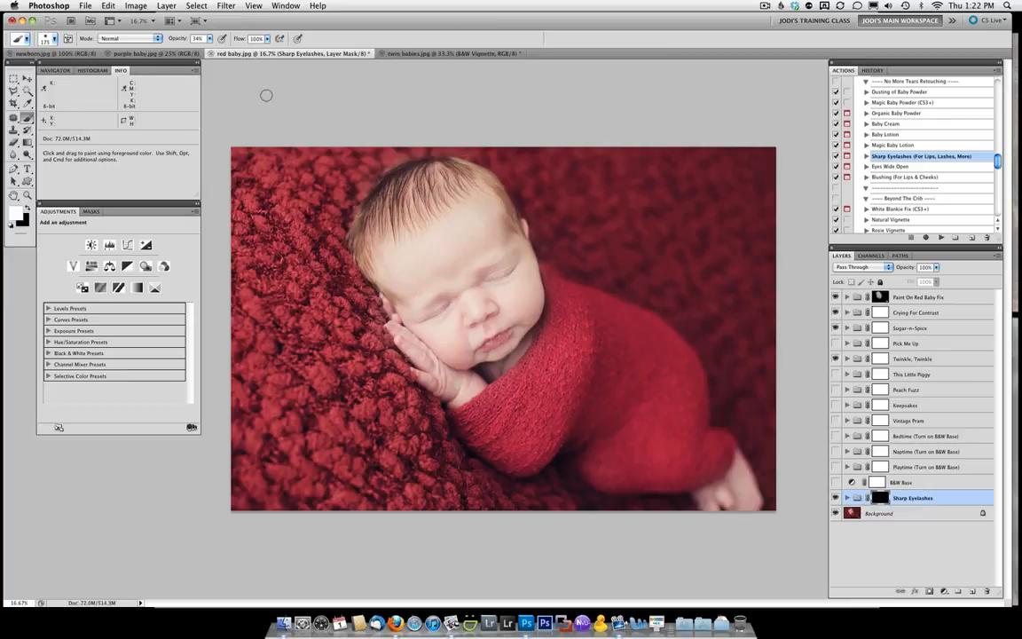
drag(182, 40, 241, 42)
- Run the Baby Focused blur action on the red baby photo, accepting flattening and continuing through its instructions
scroll(913, 169, down, 4)
click(914, 167)
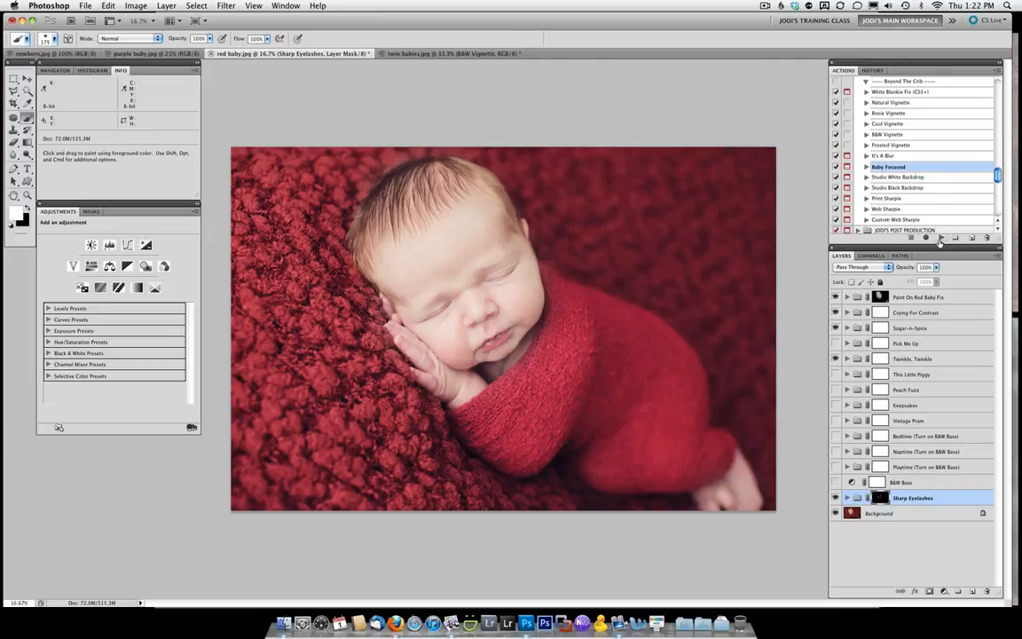
click(941, 237)
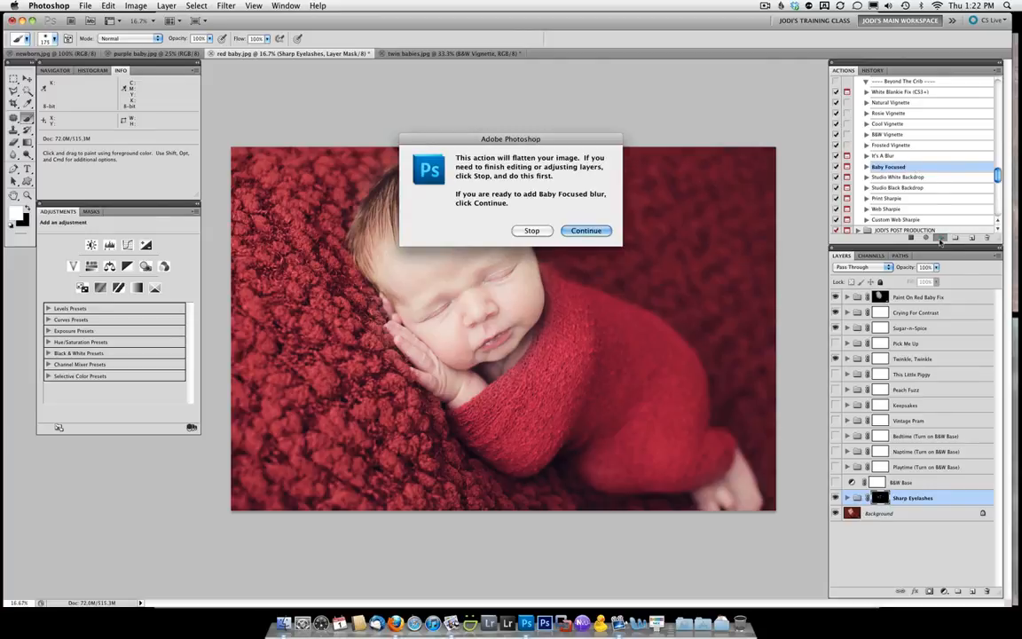
click(582, 231)
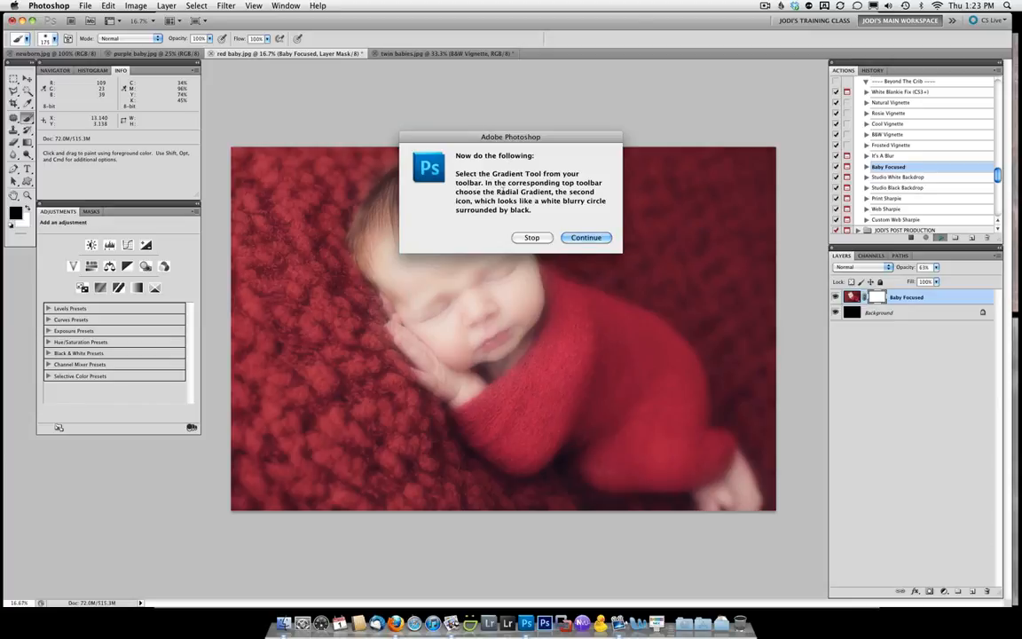
click(587, 237)
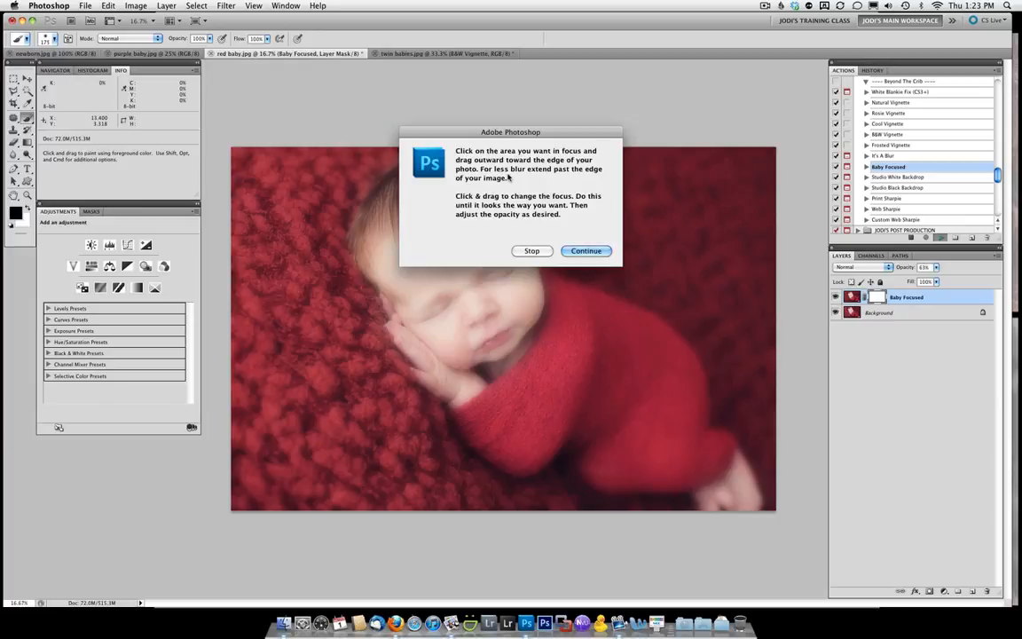
click(581, 252)
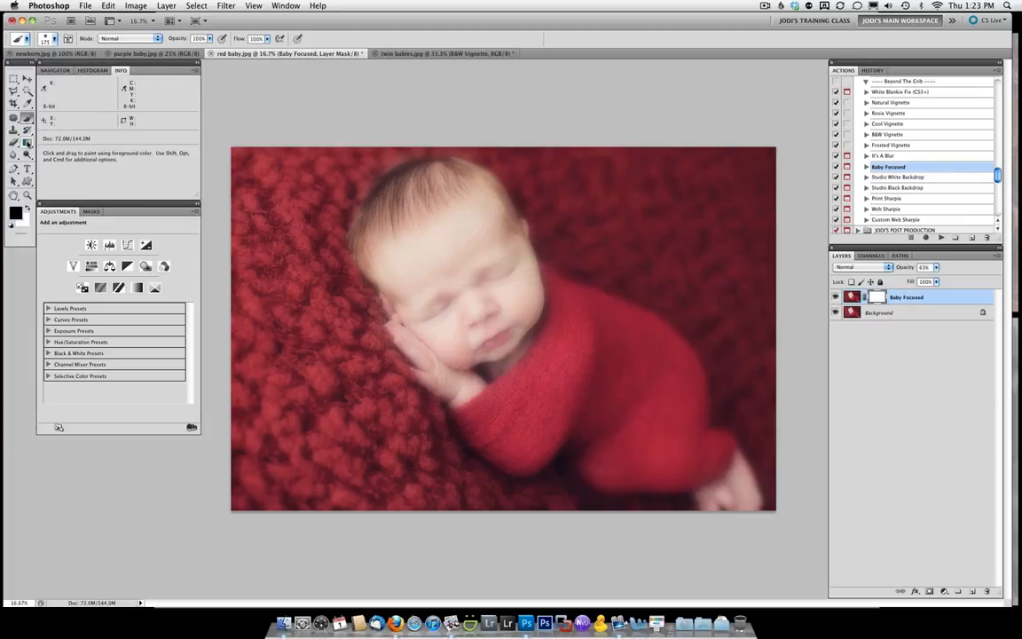
- Apply a black-to-white radial gradient on the Baby Focused mask outward from the baby's face, and compare with the layer hidden
click(27, 142)
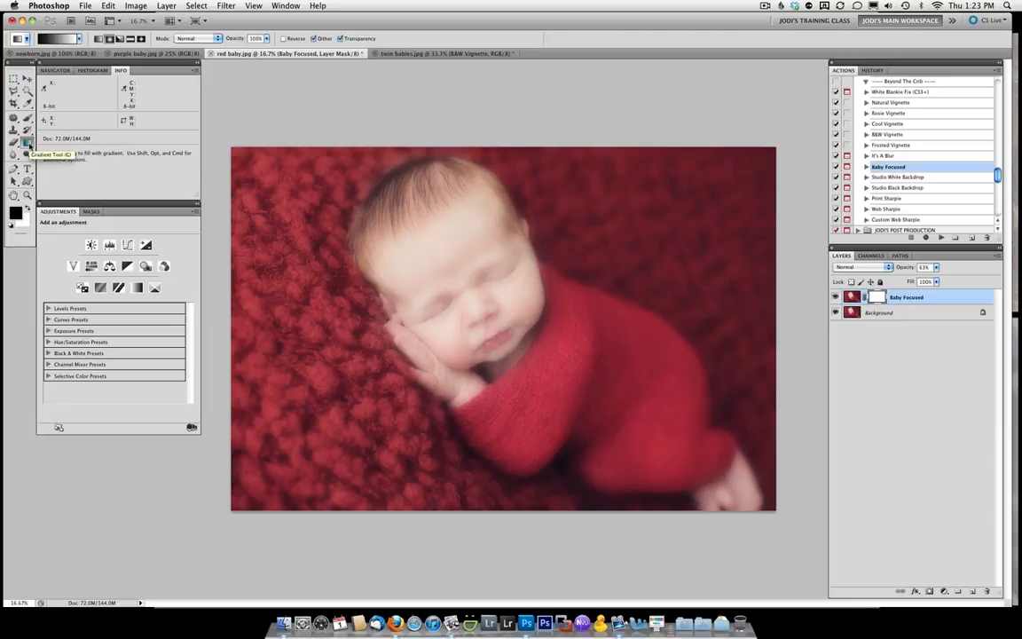
mouse_move(27, 143)
mouse_down()
mouse_move(71, 152)
mouse_move(27, 143)
mouse_move(80, 143)
mouse_up()
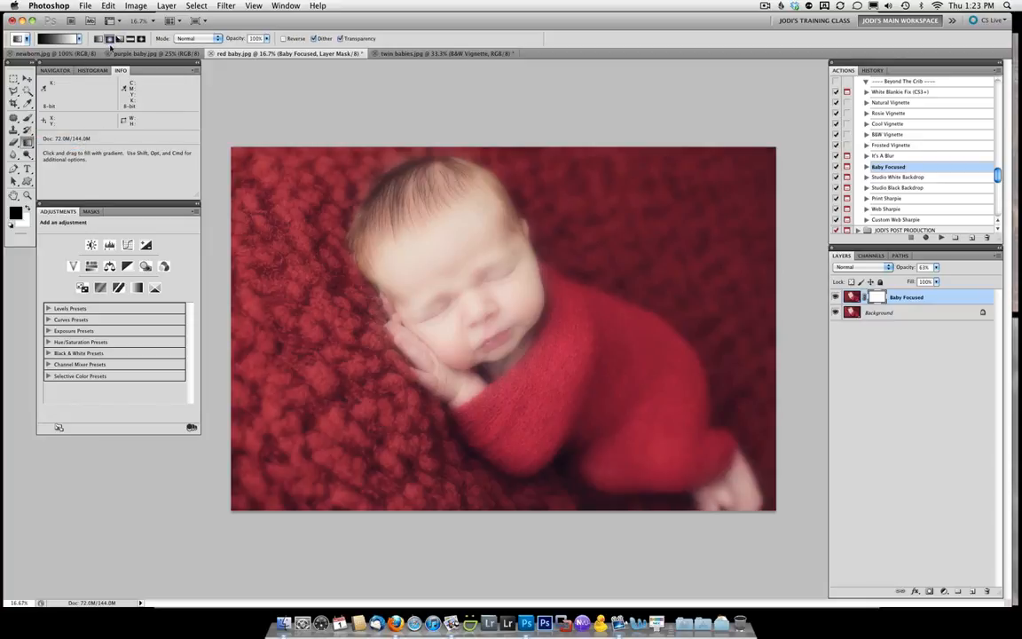
click(108, 39)
drag(498, 279, 722, 69)
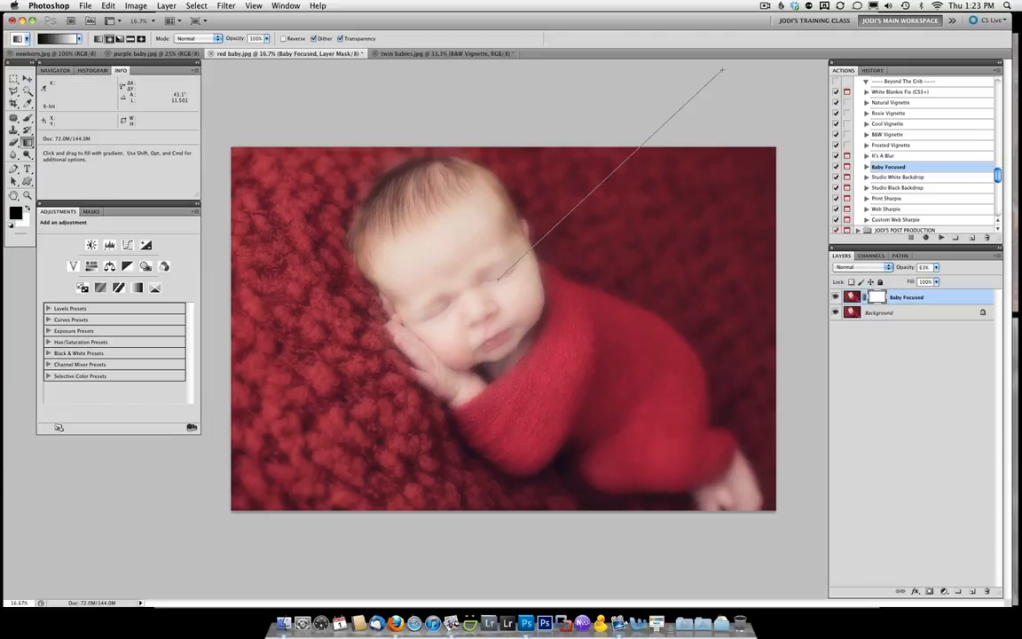
drag(722, 69, 708, 93)
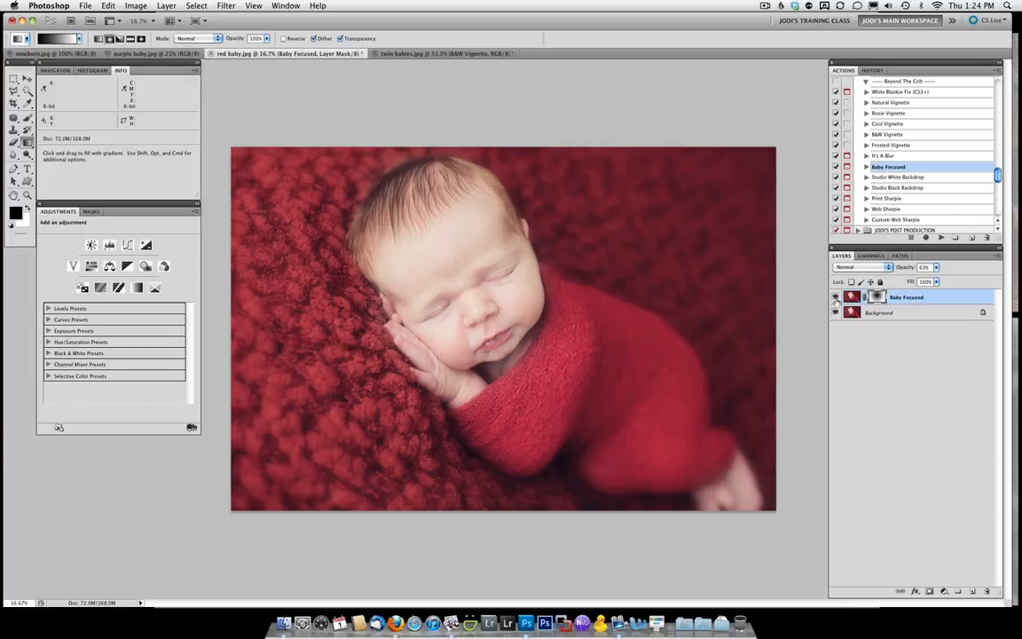
click(834, 297)
click(835, 297)
- Paint black on the Baby Focused mask over the baby's head and wrap with a 600 px brush, lowering the brush opacity to 43%
click(27, 117)
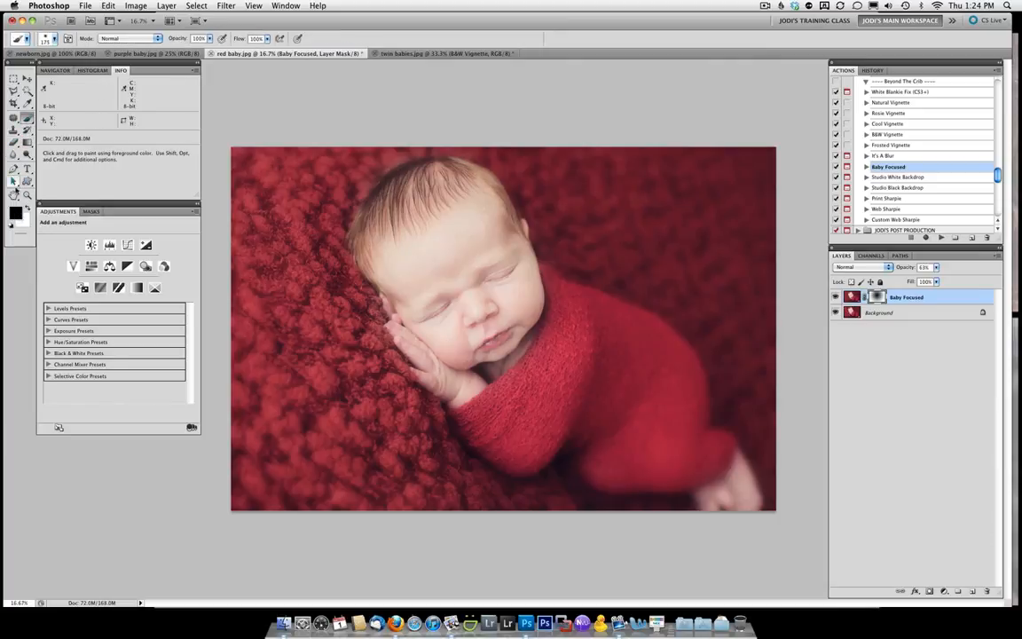
key(bracketright)
key(bracketright)
key(bracketright)
key(bracketright)
key(bracketright)
key(bracketright)
click(196, 39)
drag(211, 40, 182, 54)
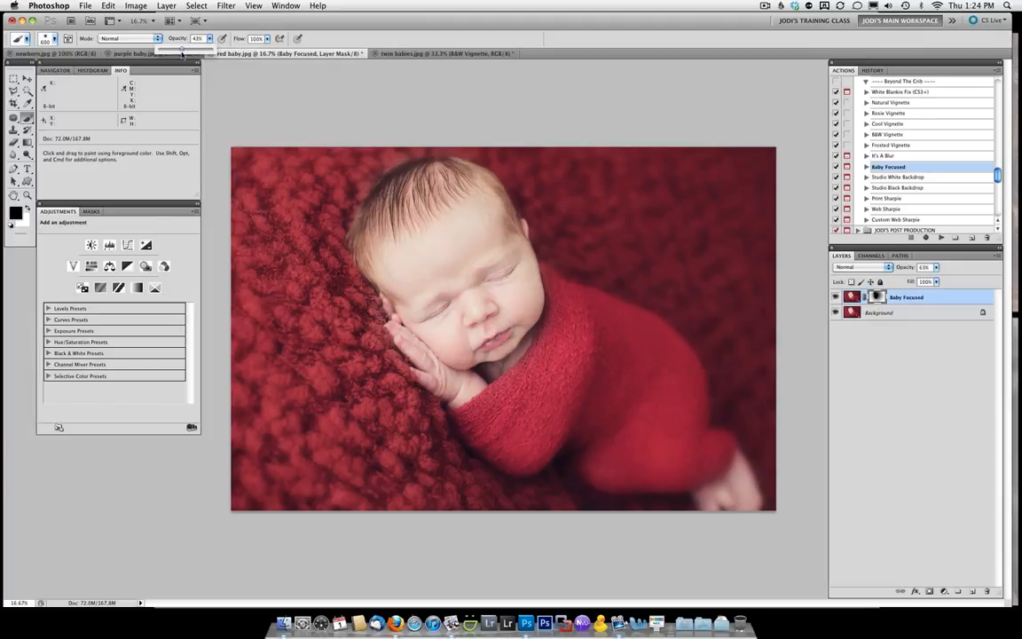
click(292, 96)
mouse_move(526, 331)
mouse_down()
mouse_move(565, 320)
mouse_move(568, 340)
mouse_move(527, 369)
mouse_move(426, 396)
mouse_move(485, 408)
mouse_move(590, 406)
mouse_up()
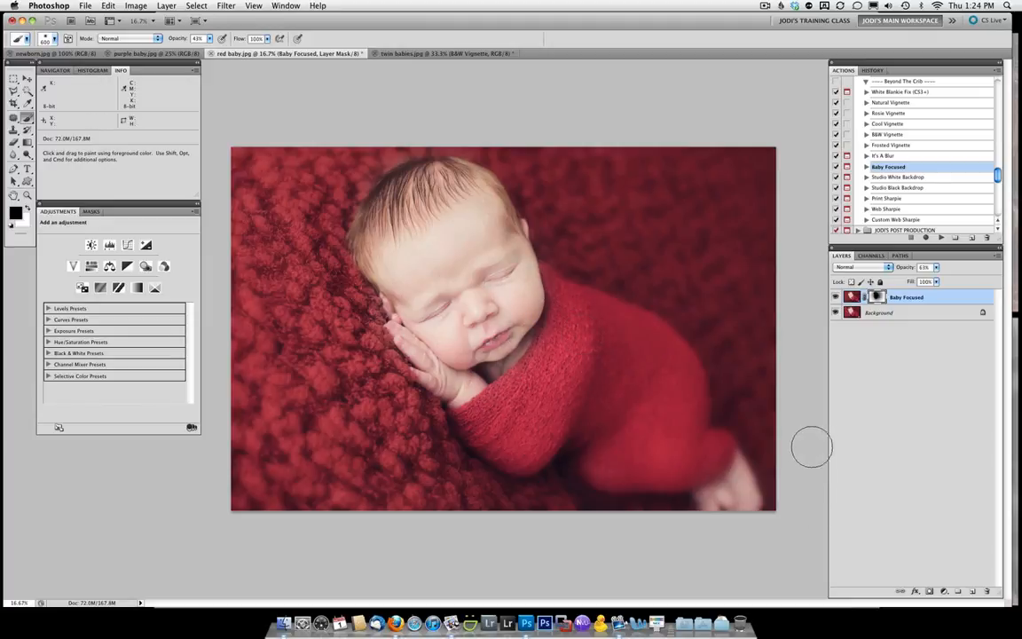
key(g)
- Switch to the purple baby photo and run the Pick Me Up (Crisp Color) action from the Newborn Workflow section
click(122, 55)
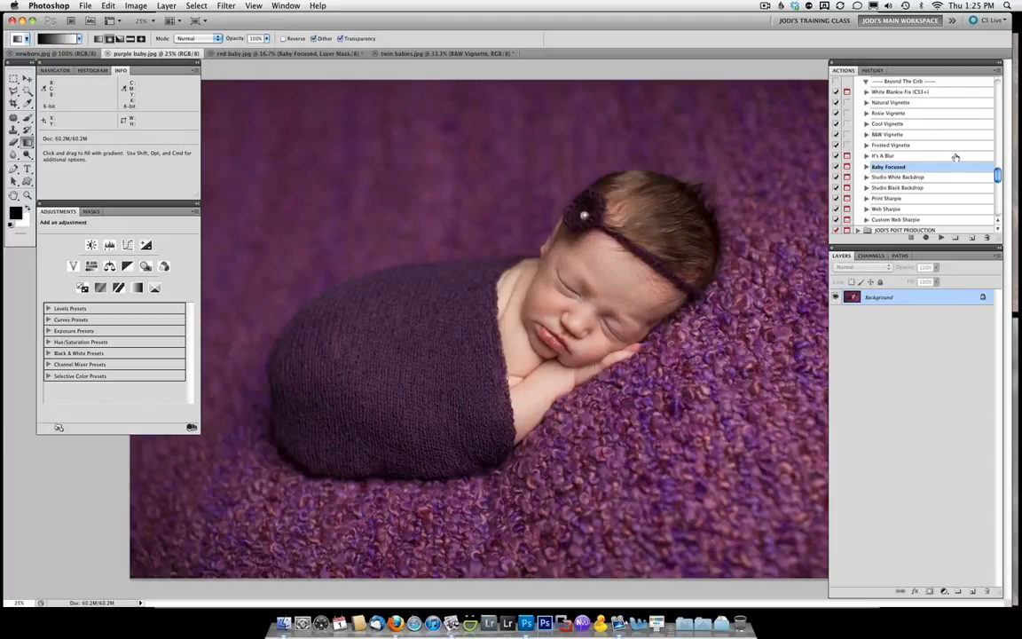
scroll(940, 137, up, 10)
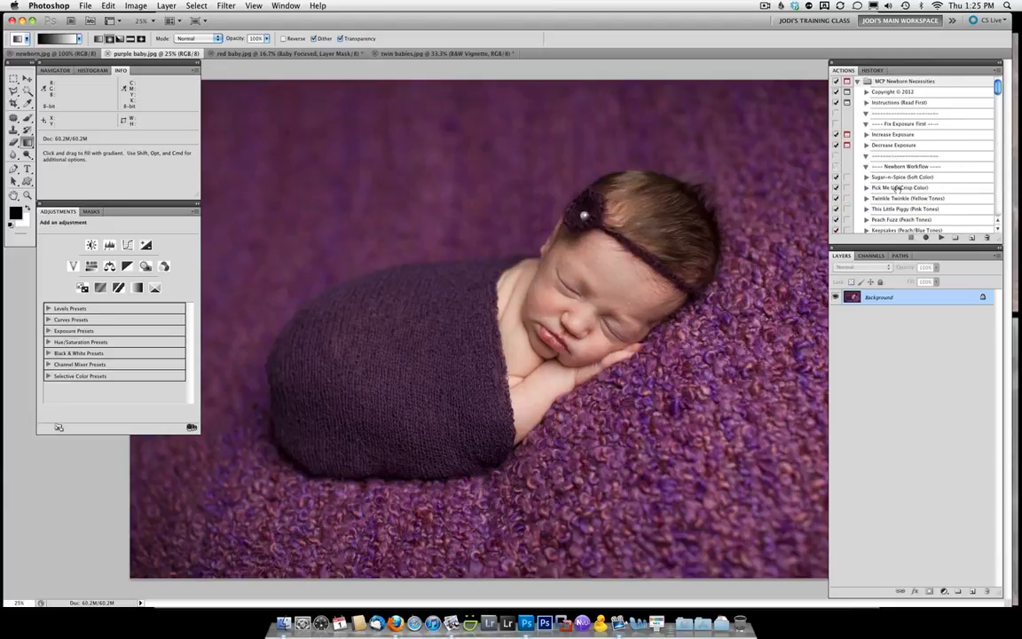
click(898, 189)
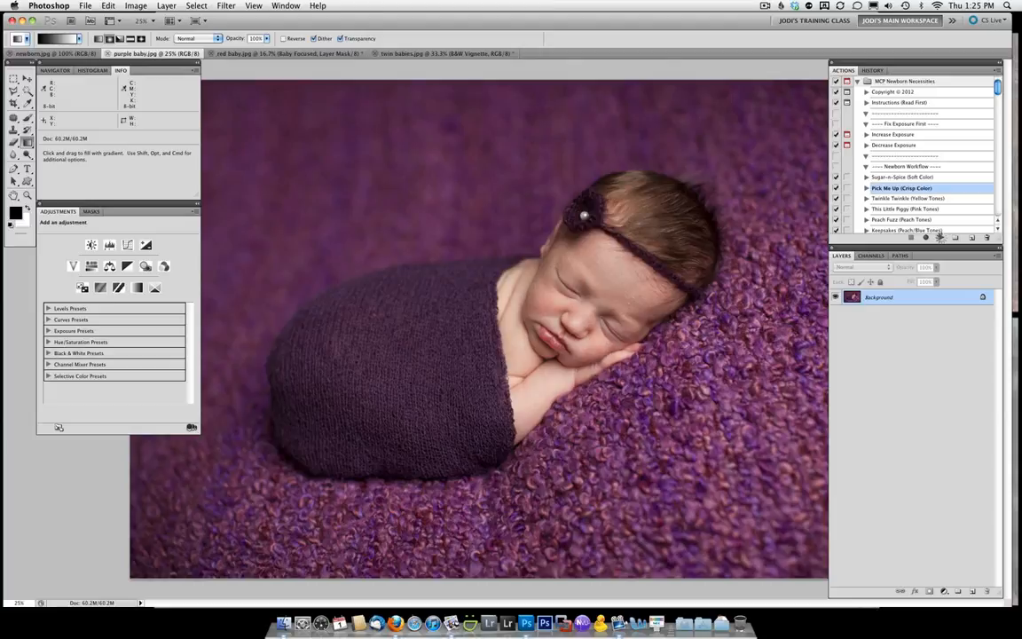
click(940, 237)
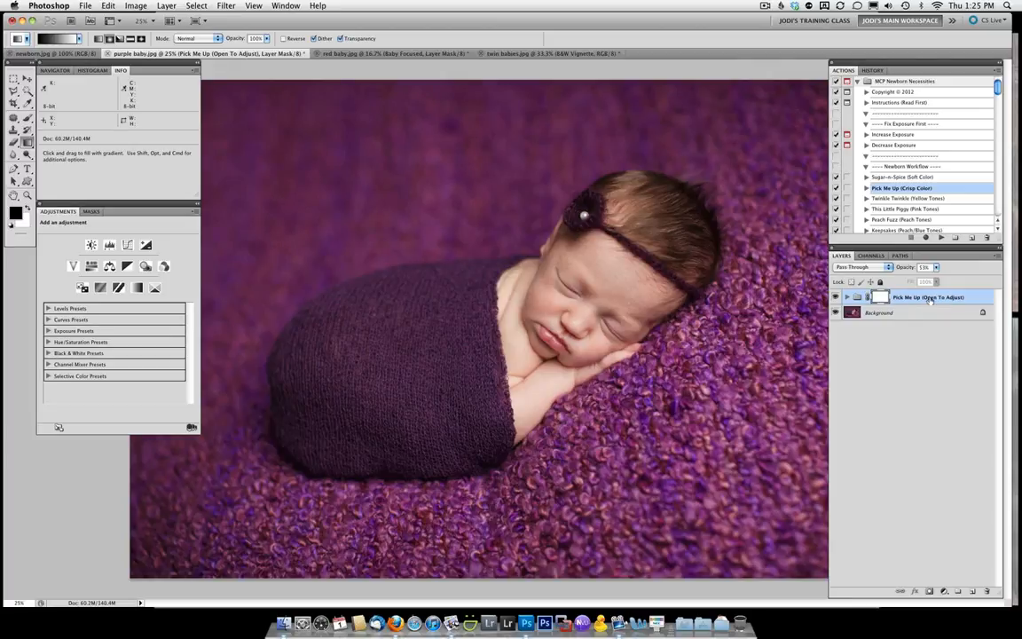
- Look through the layers inside the Pick Me Up group and set the group's opacity to 80%
click(847, 297)
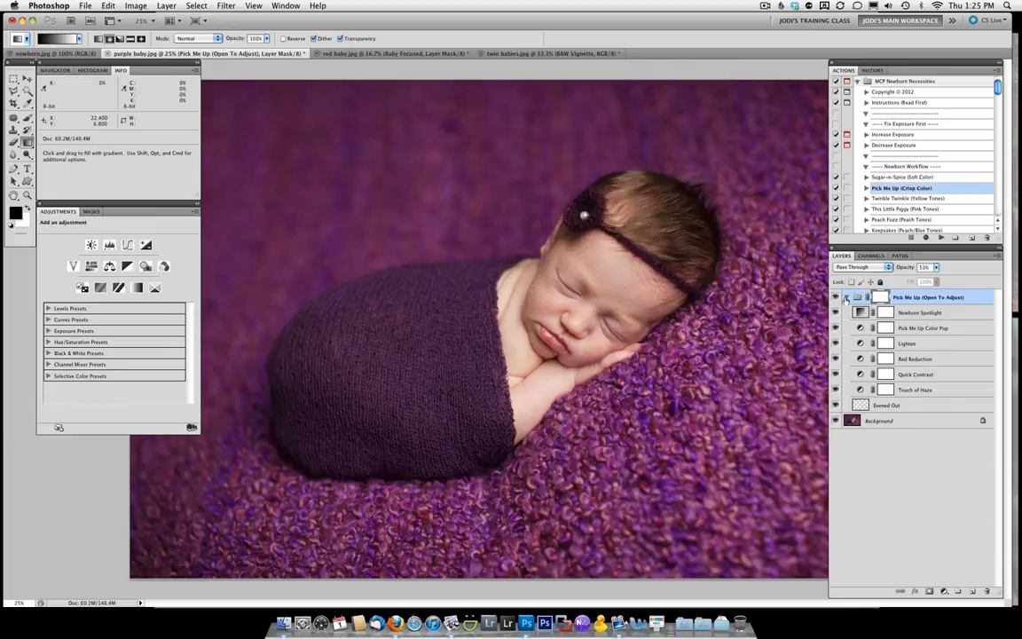
click(846, 297)
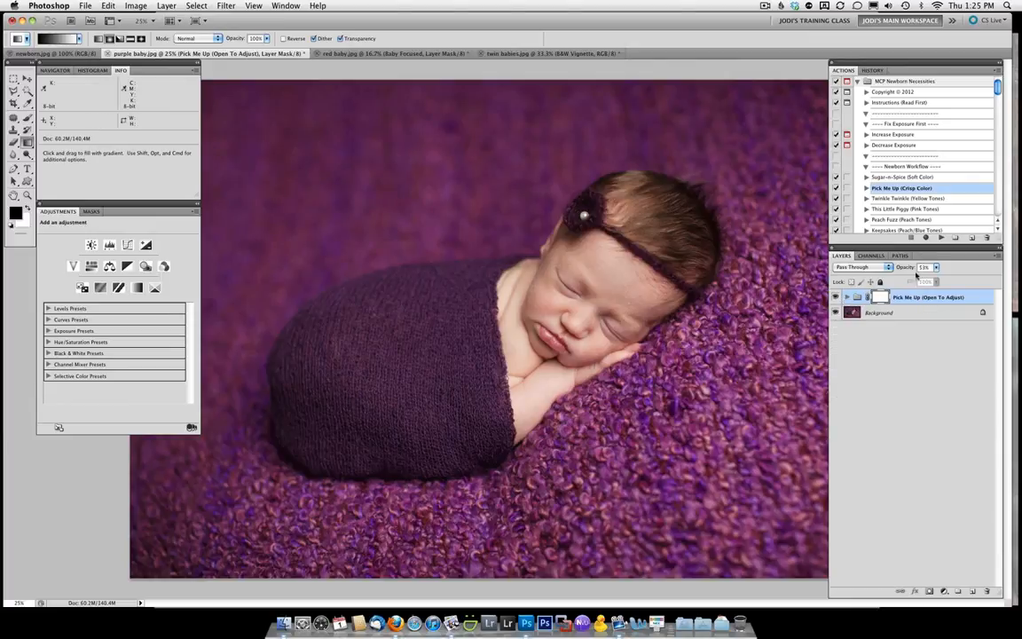
click(937, 268)
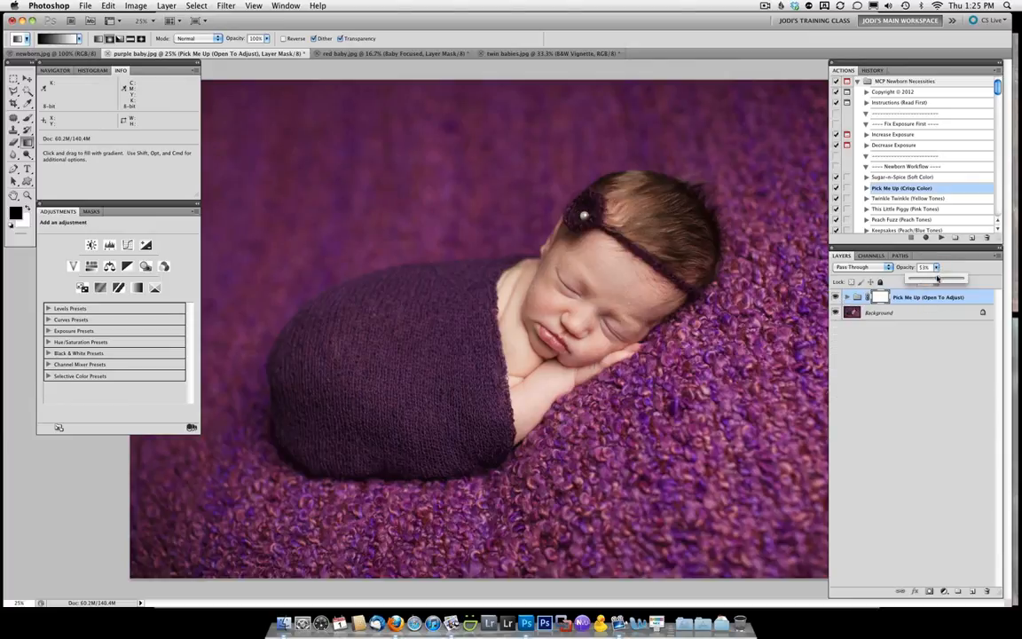
drag(937, 278, 949, 282)
click(891, 354)
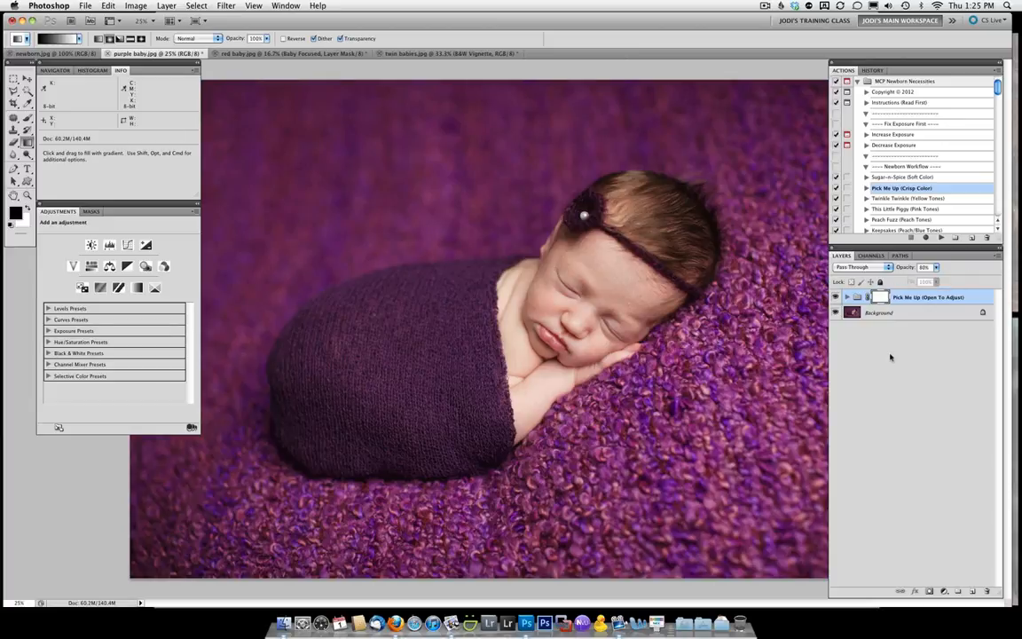
- Run the Lavender Lovey (Purple) overlay action from the Blankets of Haze section on the purple baby photo
scroll(909, 202, down, 10)
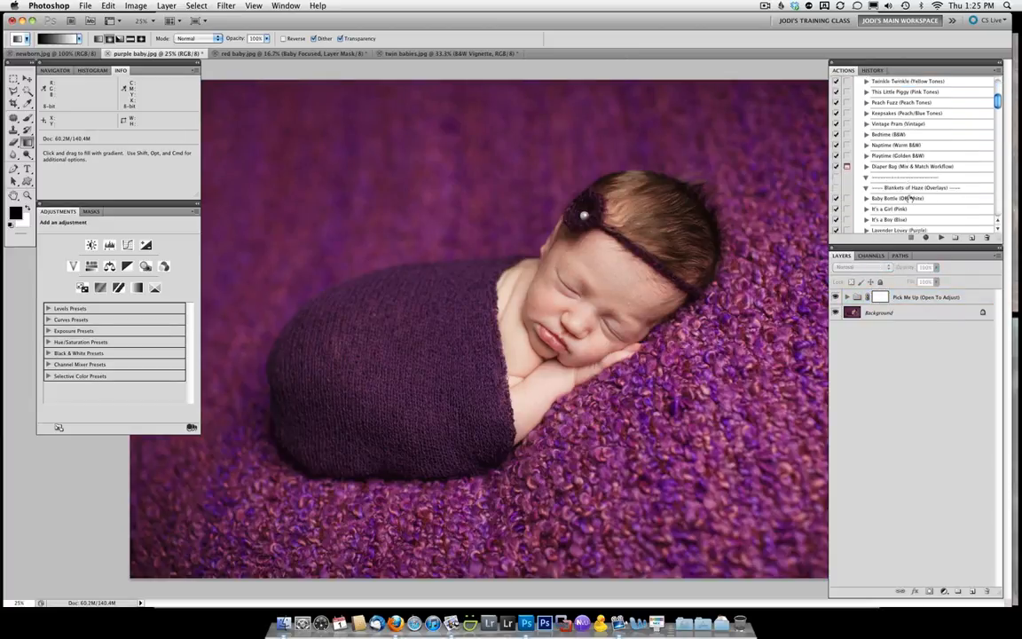
scroll(905, 186, down, 1)
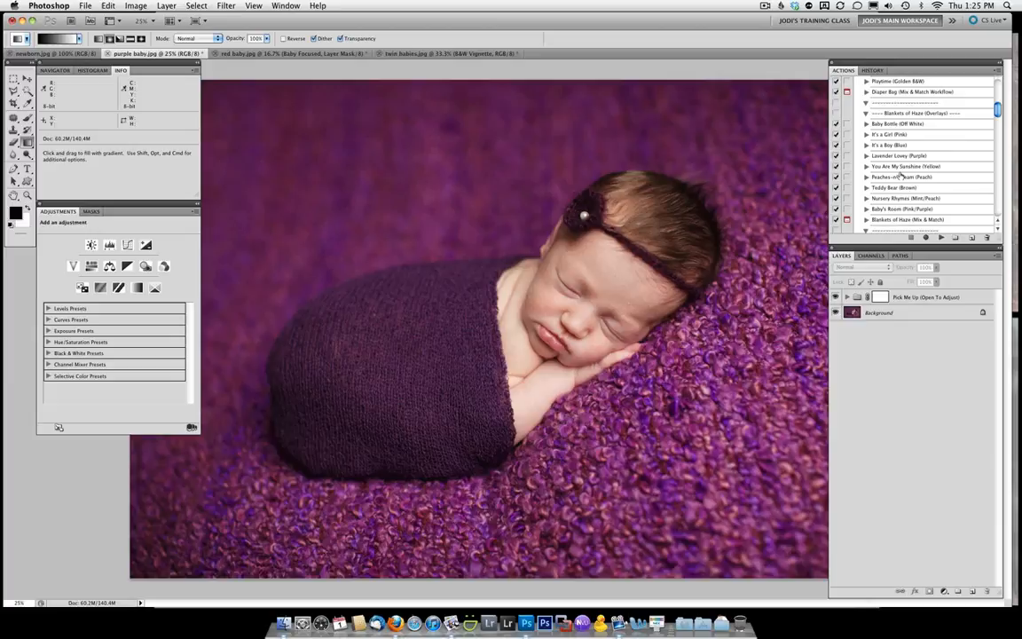
click(901, 157)
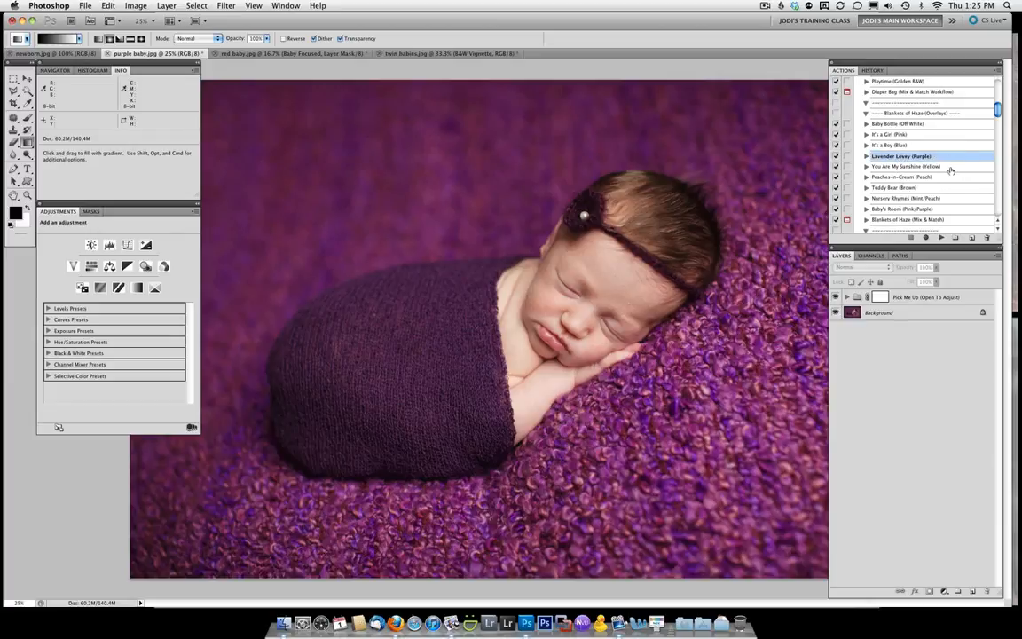
click(942, 239)
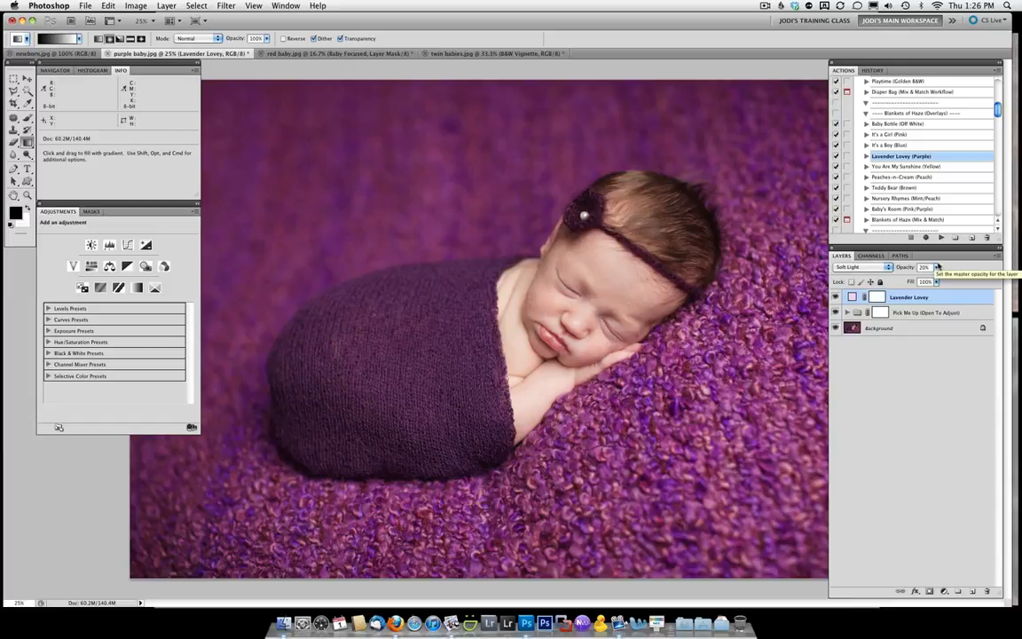
- Run the Paint On Formula (Mix & Match) skin color correction action and dismiss its masking instructions
scroll(932, 186, down, 6)
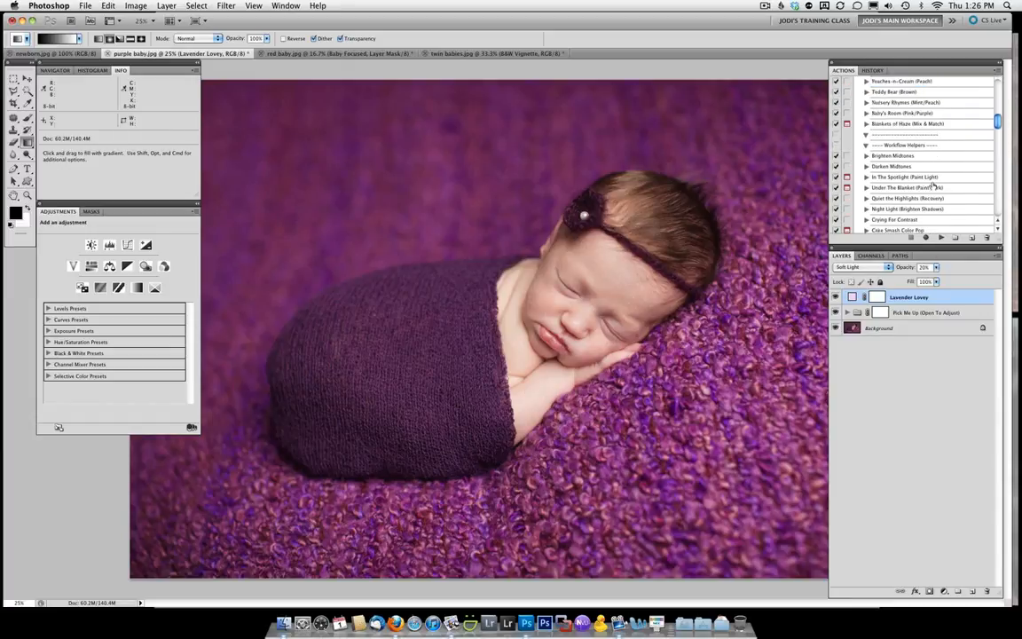
scroll(933, 186, down, 1)
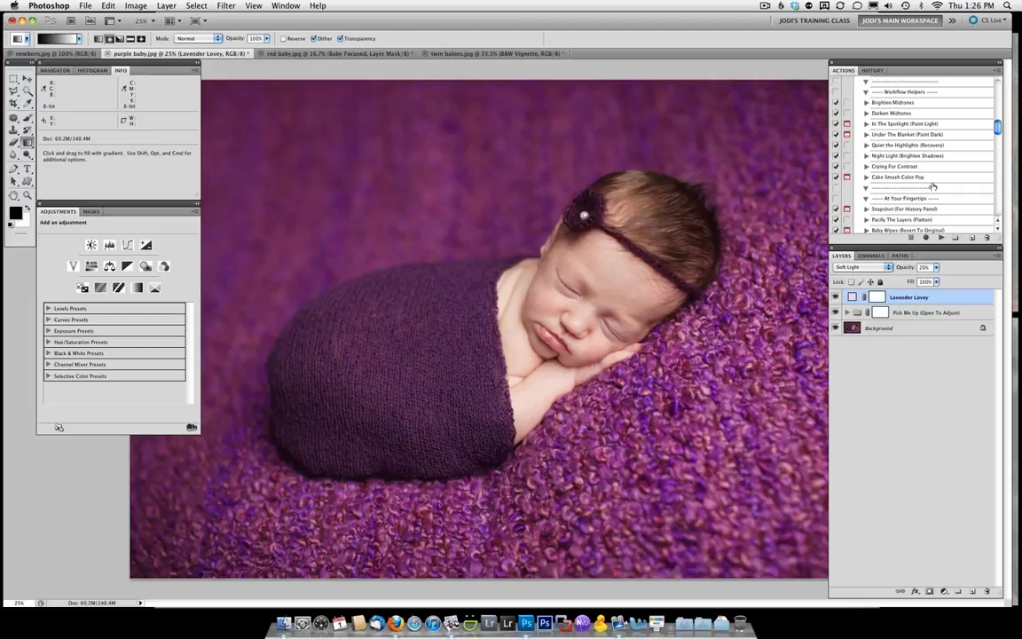
scroll(933, 186, down, 6)
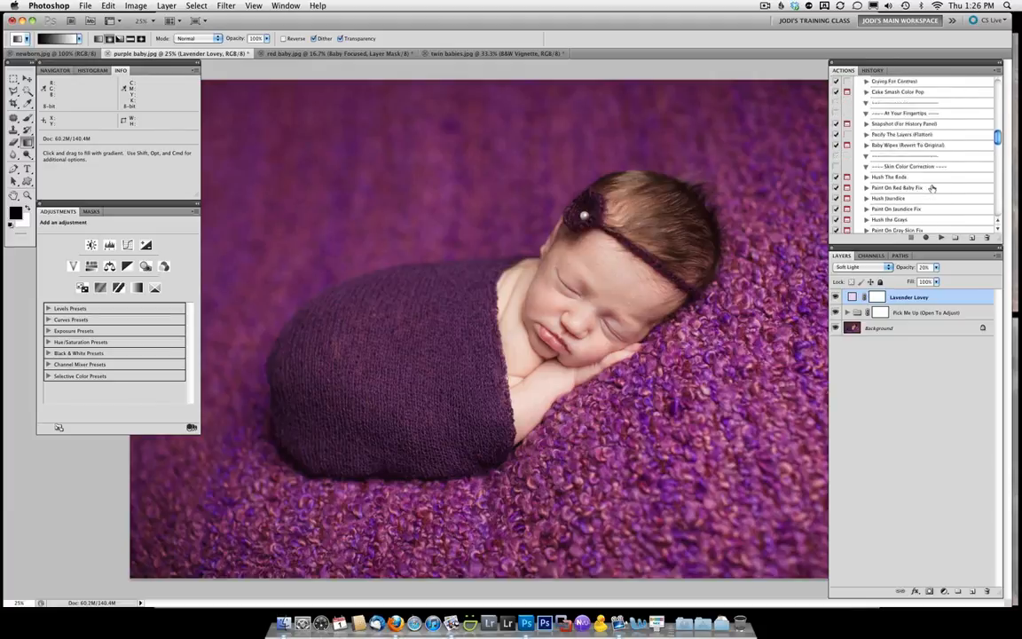
scroll(932, 189, down, 3)
click(927, 177)
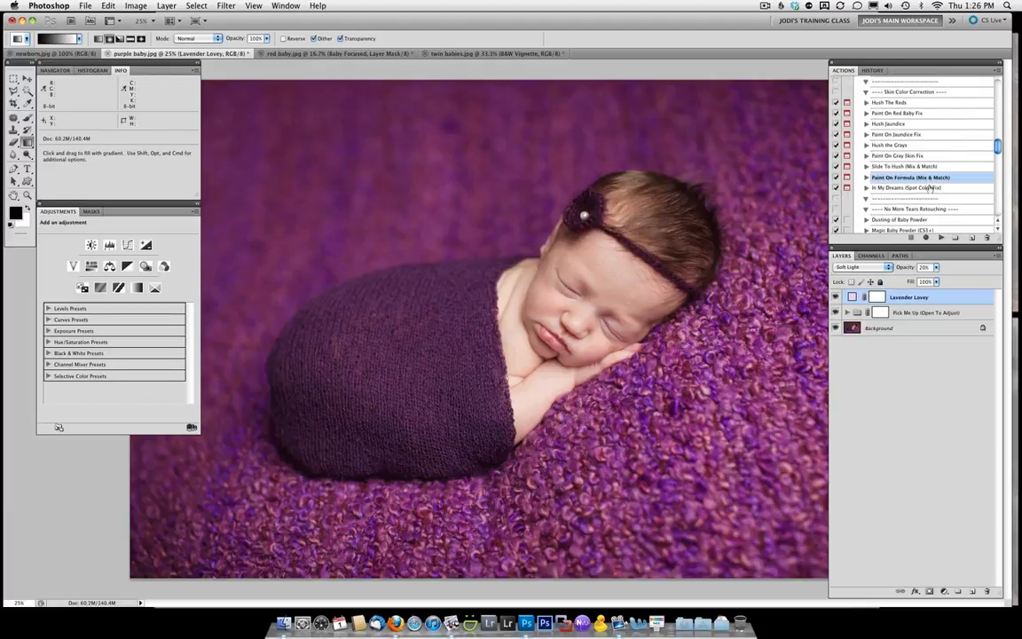
click(940, 237)
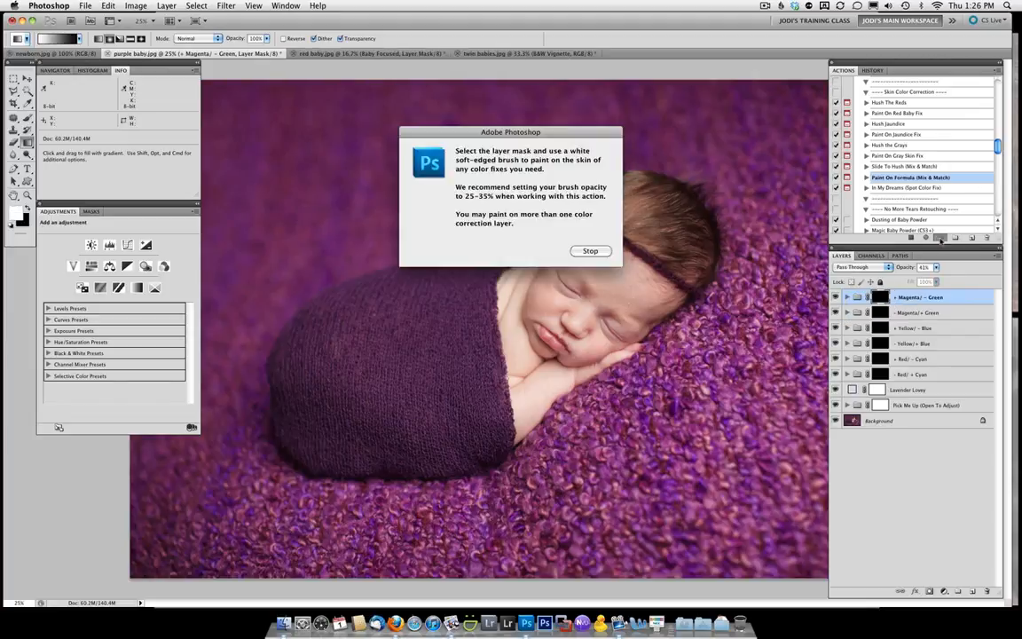
key(Return)
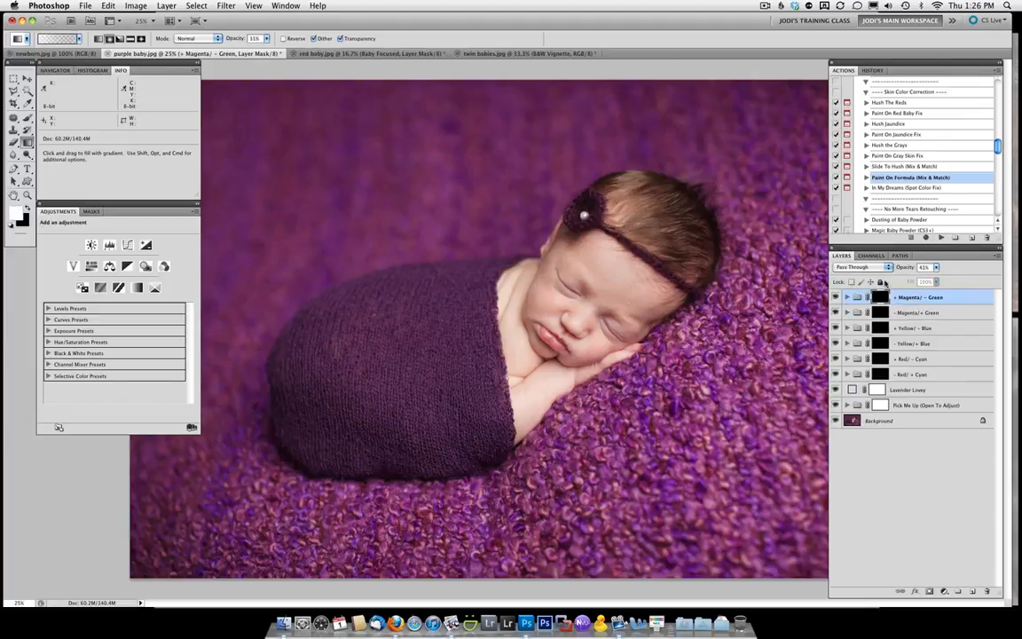
- Paint white over the baby's skin on the + Yellow/ - Blue and + Red/ - Cyan masks, using a 600 px brush at 43% opacity
click(883, 328)
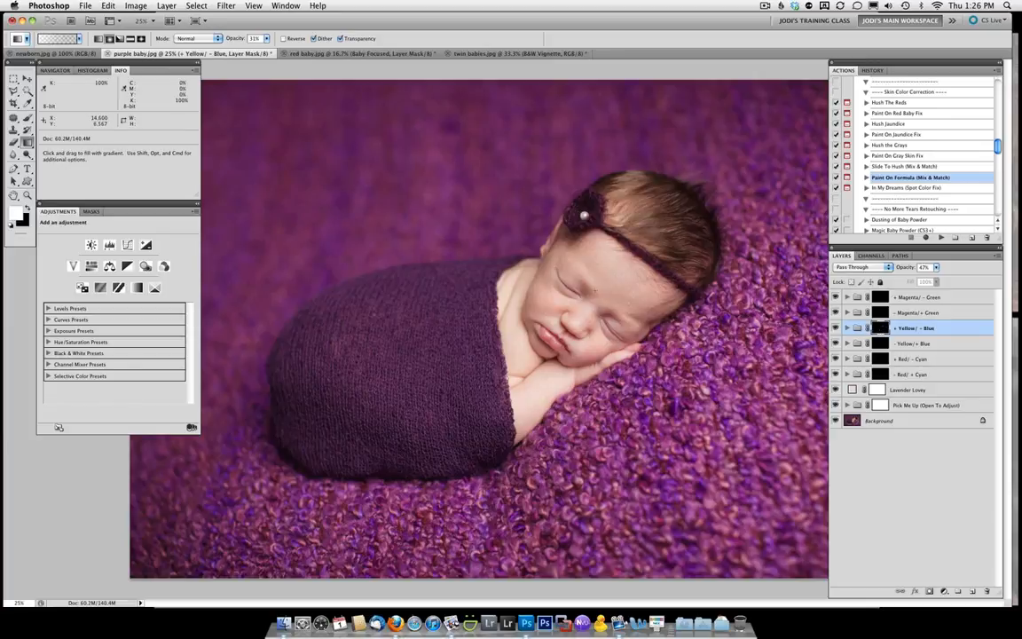
key(b)
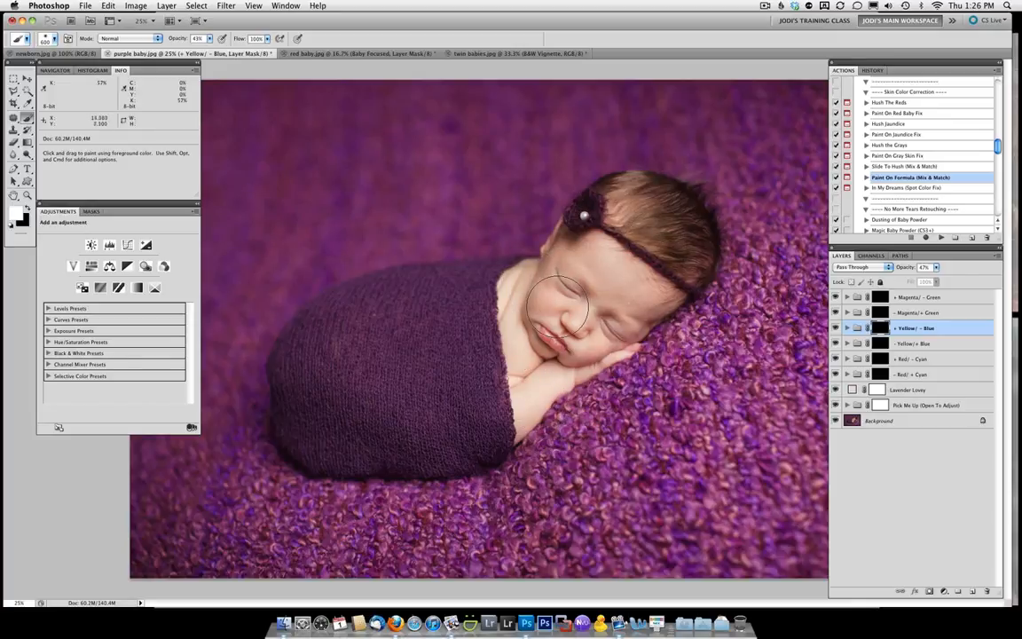
drag(557, 306, 543, 300)
click(880, 358)
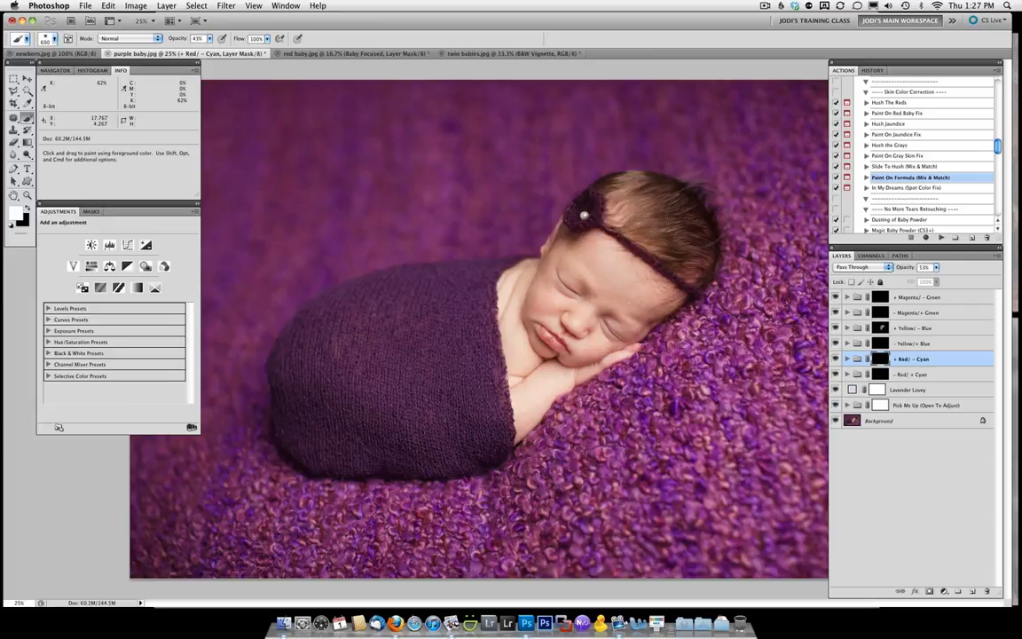
mouse_move(624, 197)
mouse_down()
mouse_move(705, 453)
mouse_move(785, 506)
mouse_up()
- Run the Dusting of Baby Powder retouching action on the purple baby photo
scroll(905, 151, down, 3)
click(900, 124)
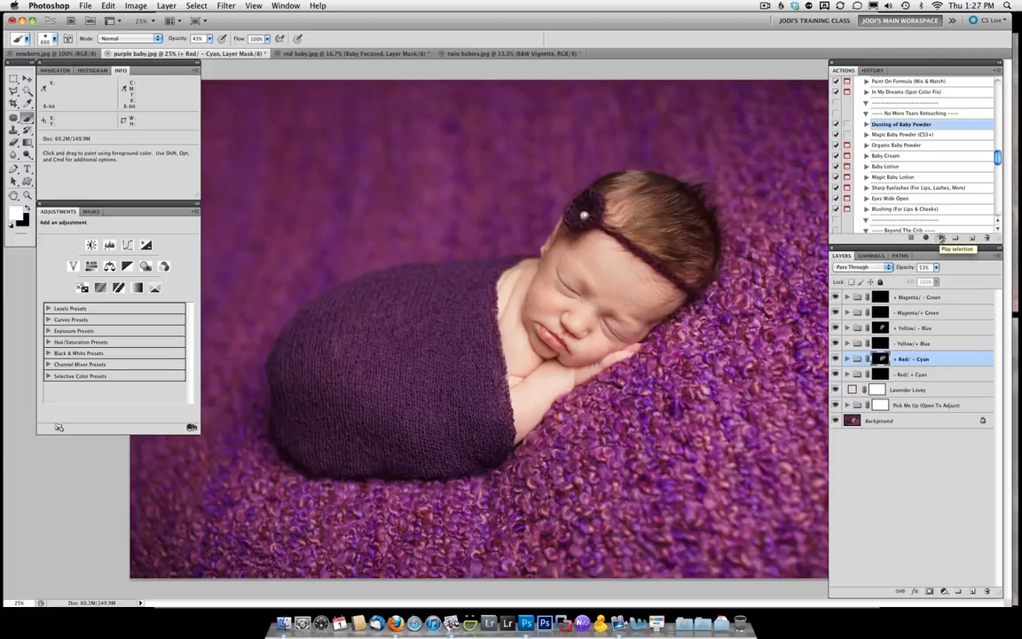
click(940, 237)
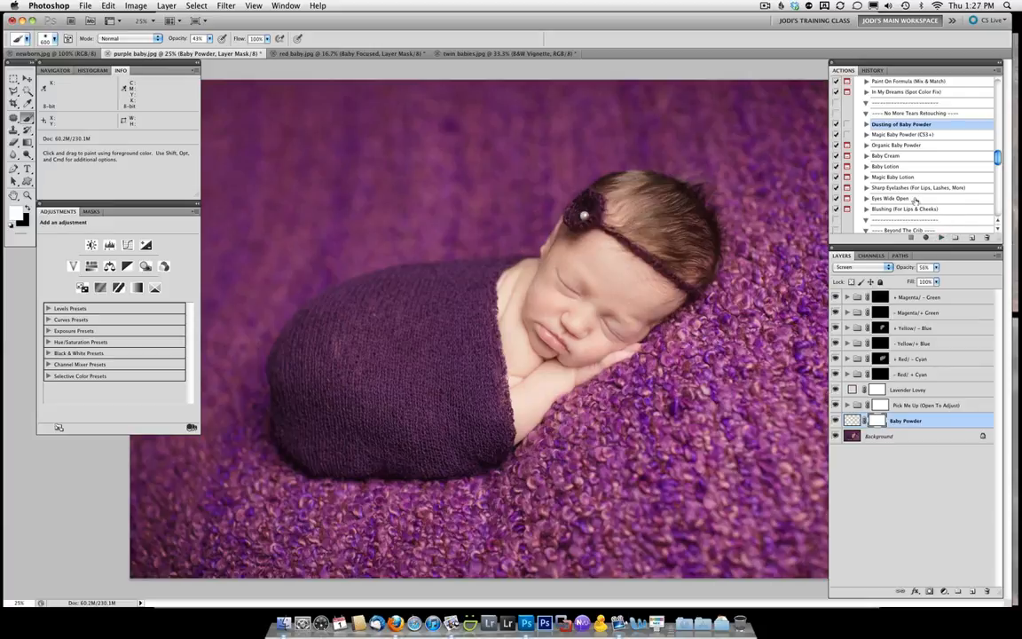
- Run the Baby Lotion action and paint white on its mask over the baby's face with a 150 px brush at 100% opacity
click(900, 169)
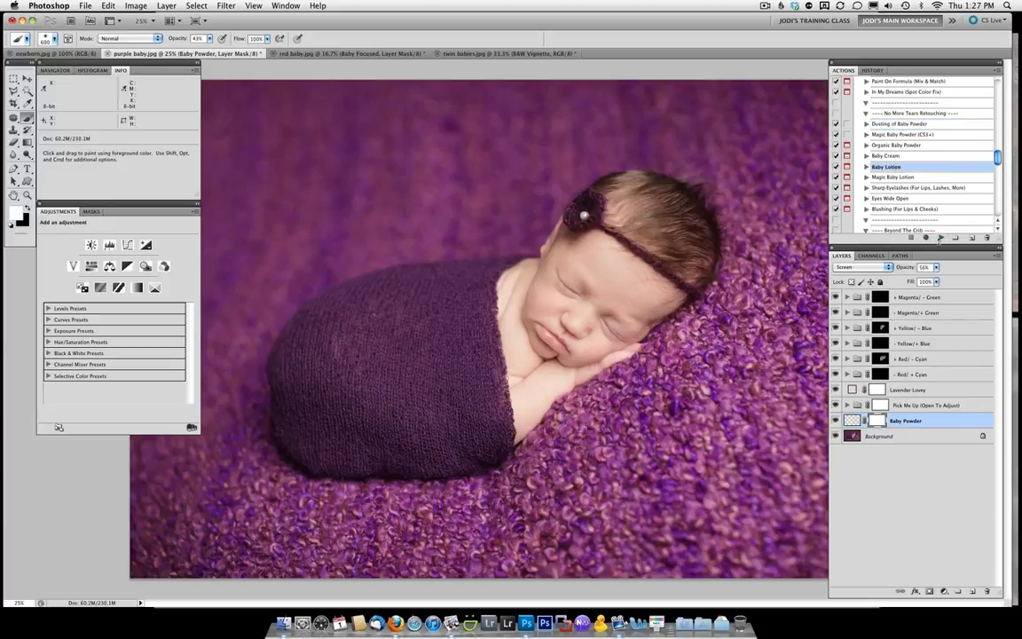
click(940, 237)
click(600, 251)
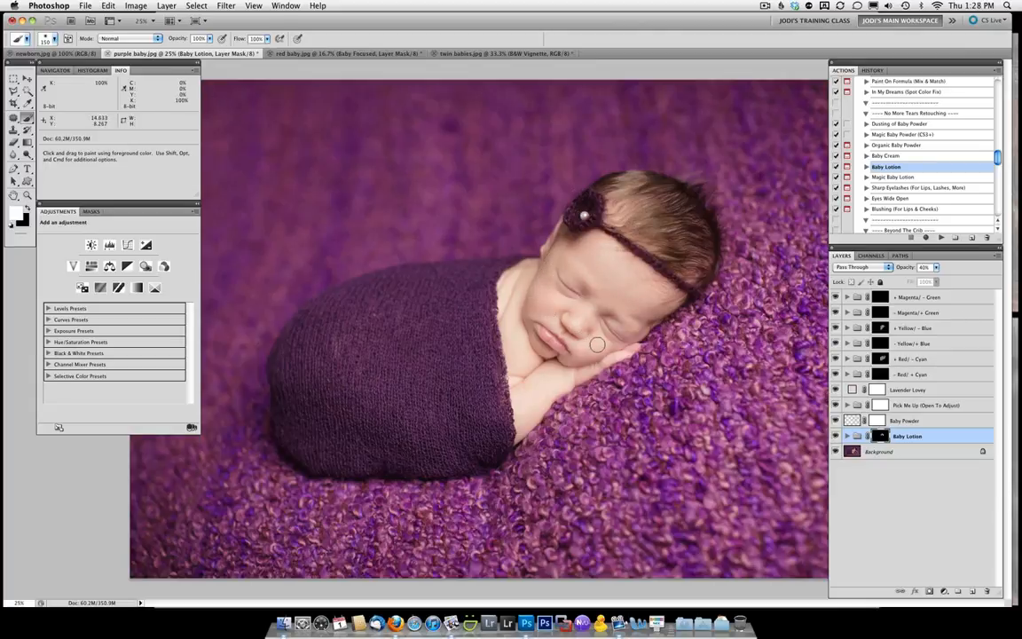
mouse_move(597, 344)
mouse_down()
mouse_move(579, 313)
mouse_move(605, 286)
mouse_up()
- Run the Sharp Eyelashes (For Lips, Lashes, More) action on the purple baby photo and dismiss its instructions
scroll(902, 181, down, 2)
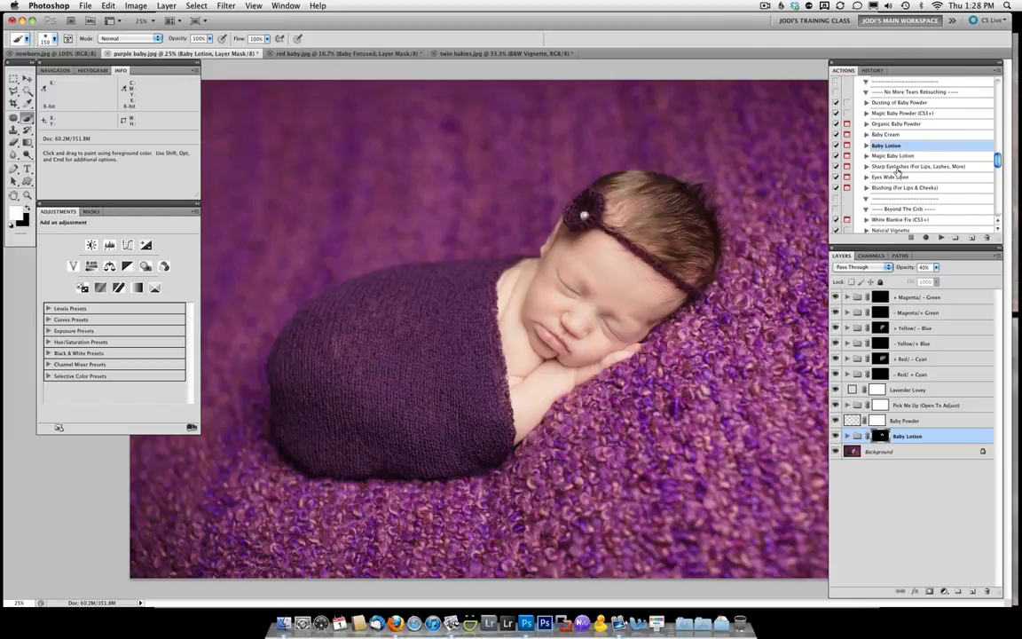
click(901, 166)
click(940, 238)
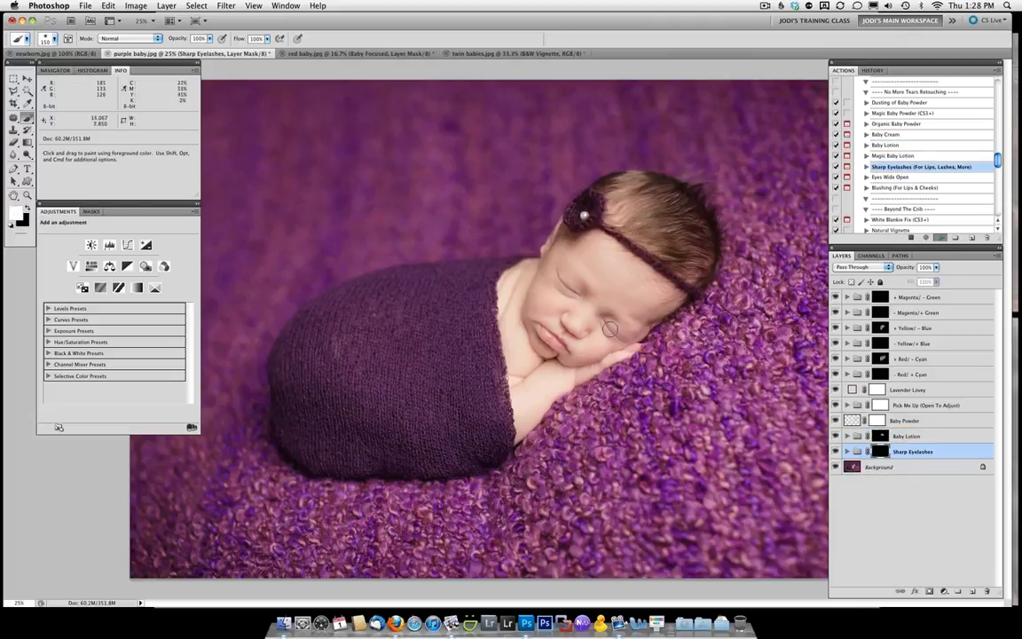
click(590, 264)
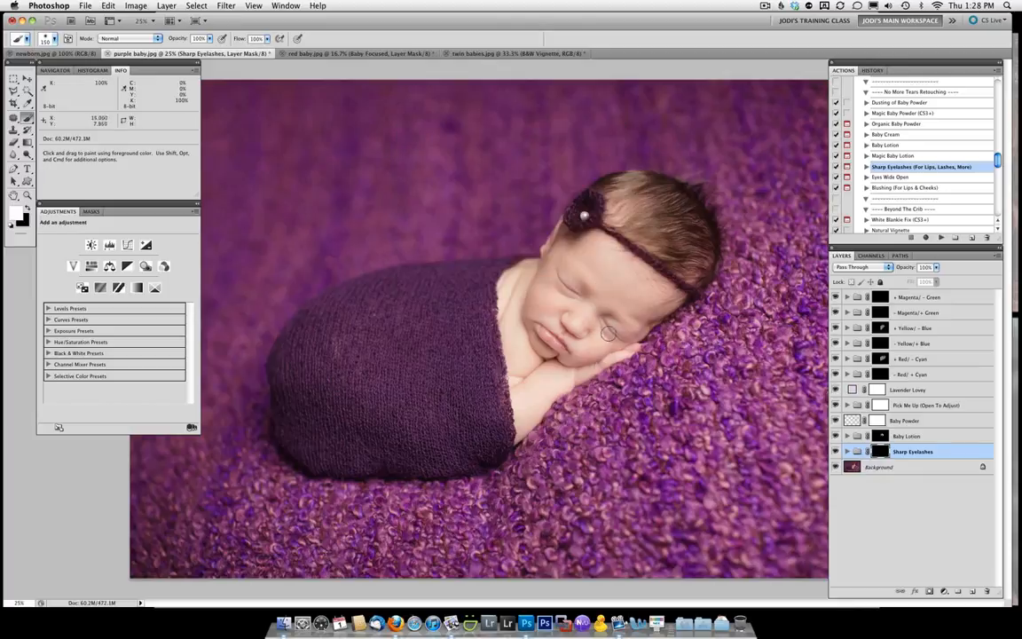
- Reduce the brush to 80 px for painting on the Sharp Eyelashes mask and fit the whole purple baby photo in view
key(bracketleft)
key(bracketleft)
key(bracketleft)
key(super+minus)
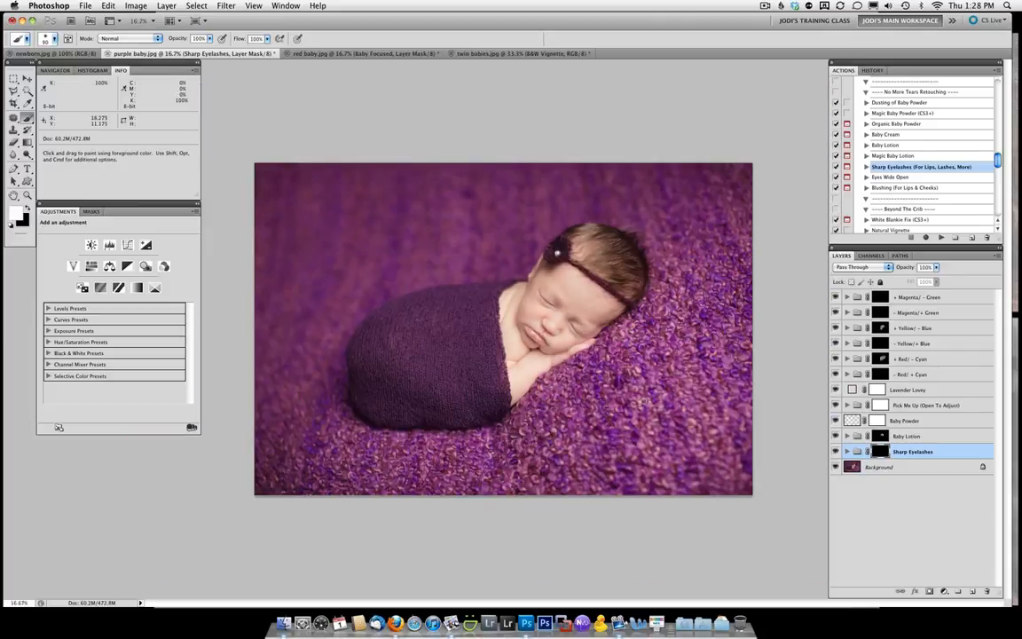
- Take a history snapshot of the edited purple baby photo and compare it with the original opening state, ending on the edited version
click(873, 71)
scroll(922, 151, up, 10)
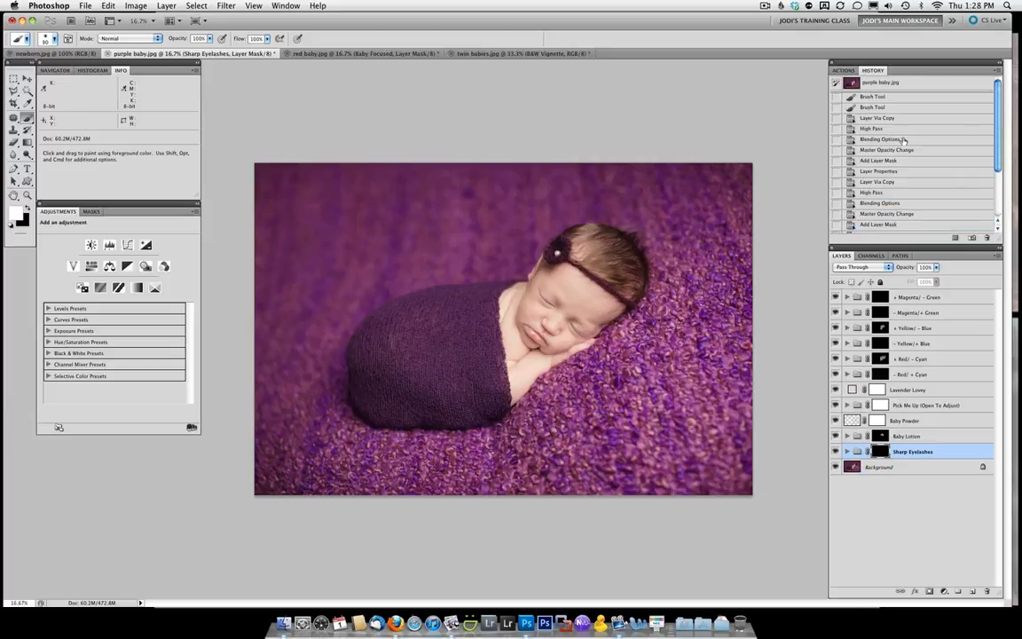
click(971, 238)
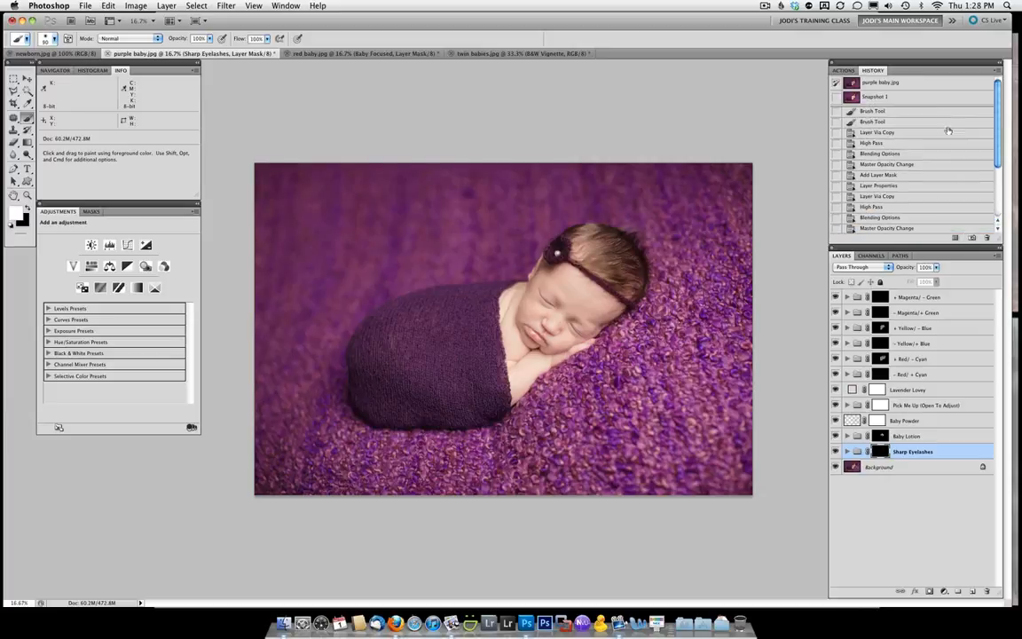
click(869, 84)
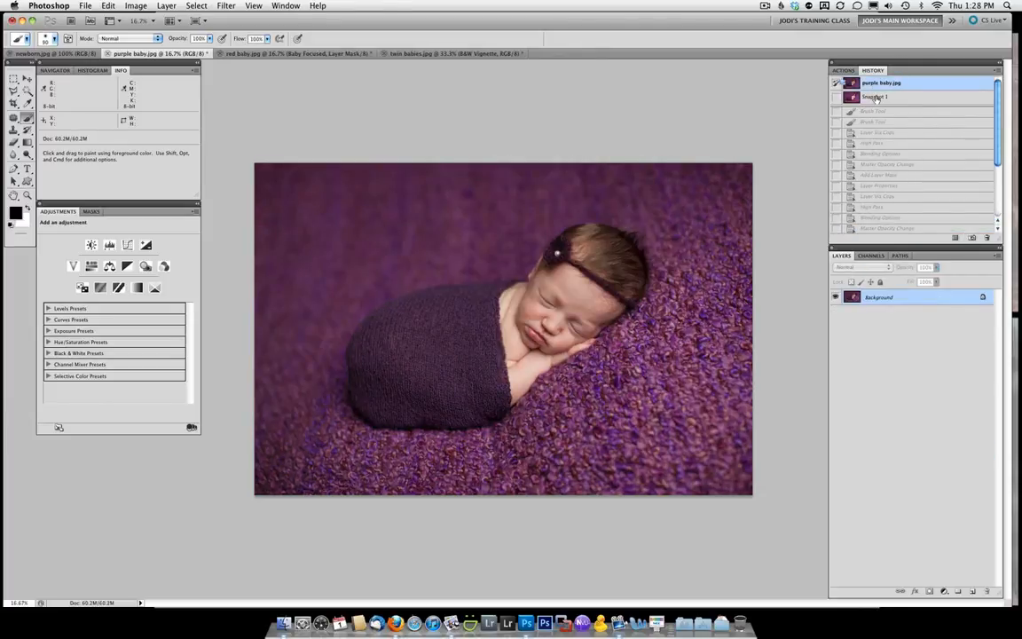
click(876, 99)
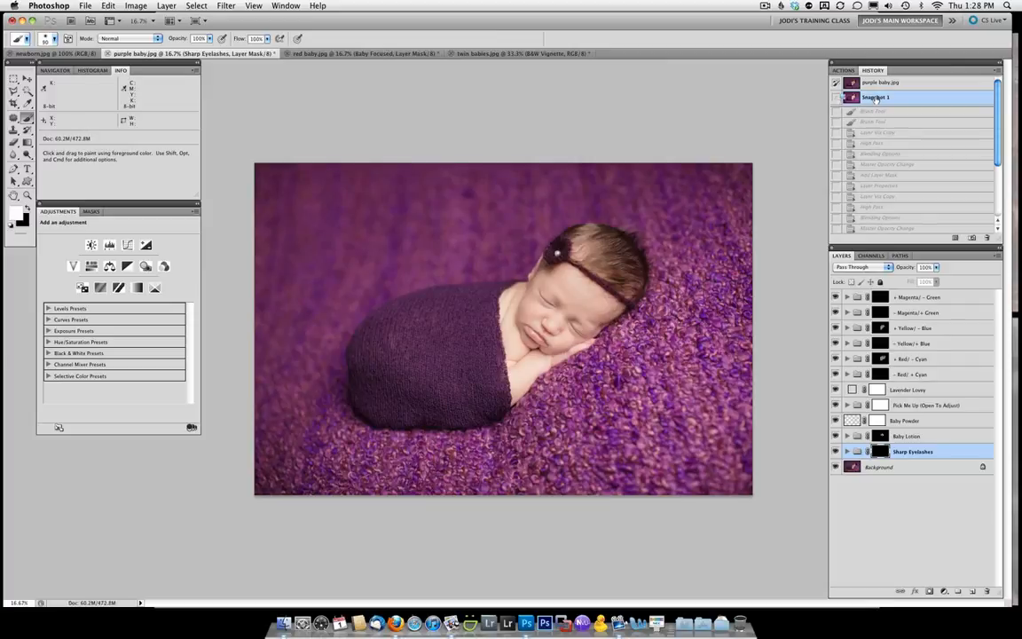
- Take a history snapshot of the edited red baby photo and compare it with the original, ending on the edited version
click(411, 55)
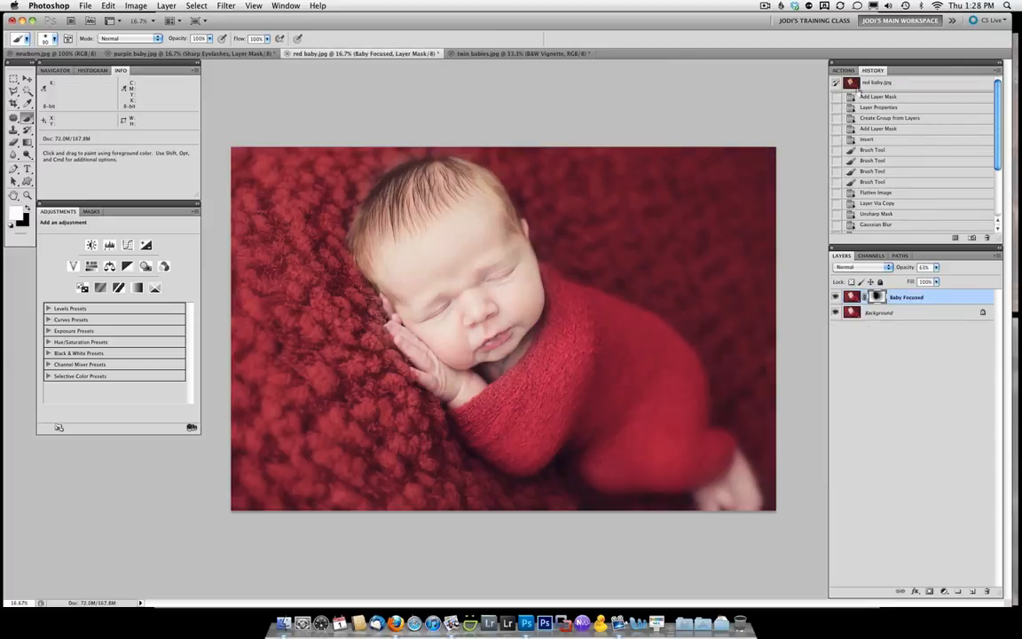
scroll(873, 215, up, 1)
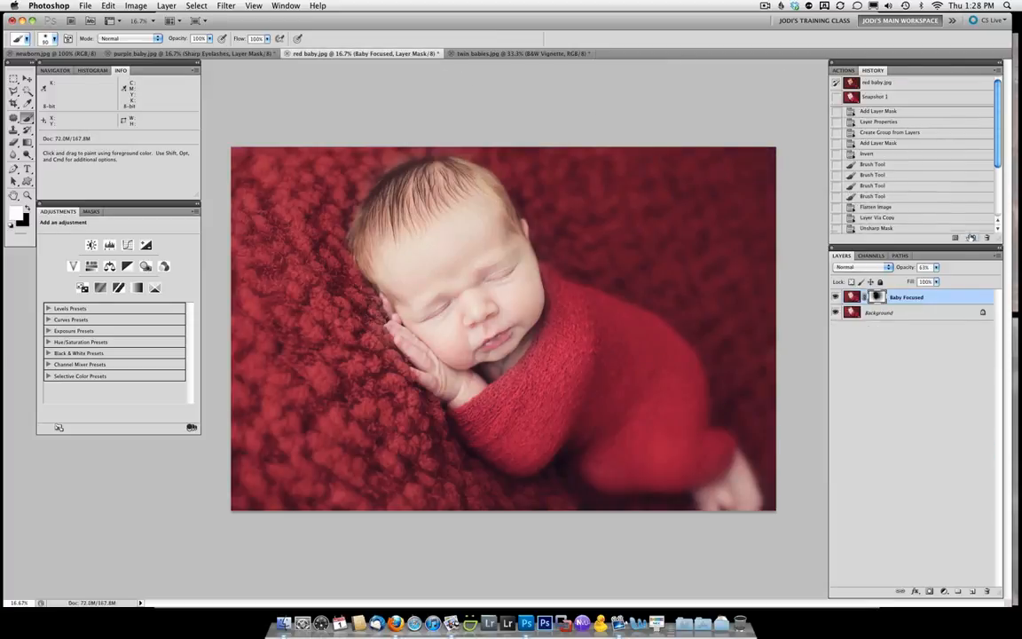
click(887, 84)
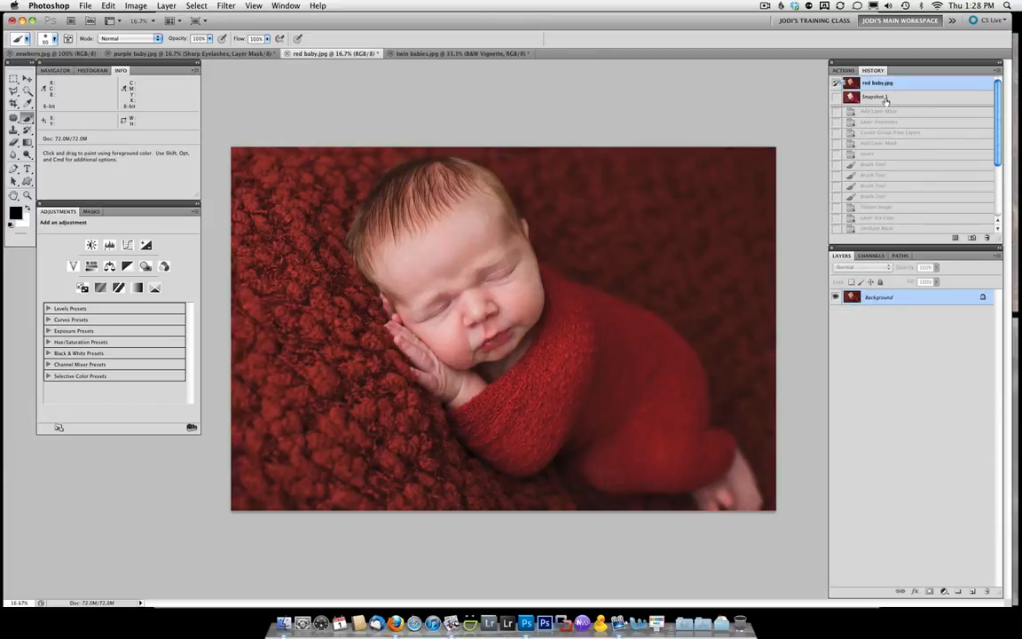
click(884, 99)
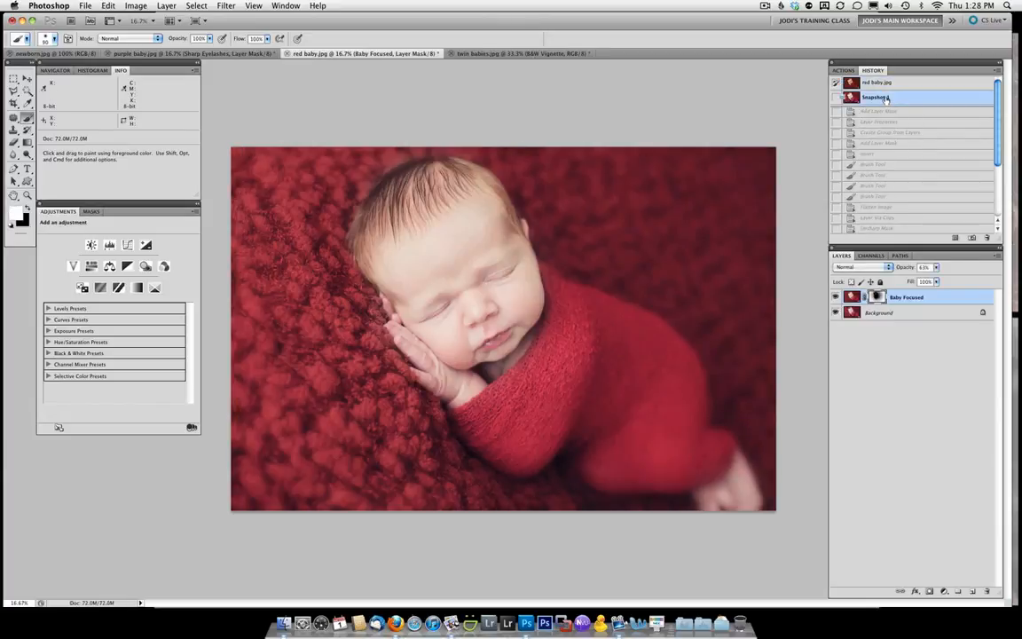
- Take a history snapshot of the black-and-white twin babies photo and compare it with the color original, ending on the edited version
click(479, 53)
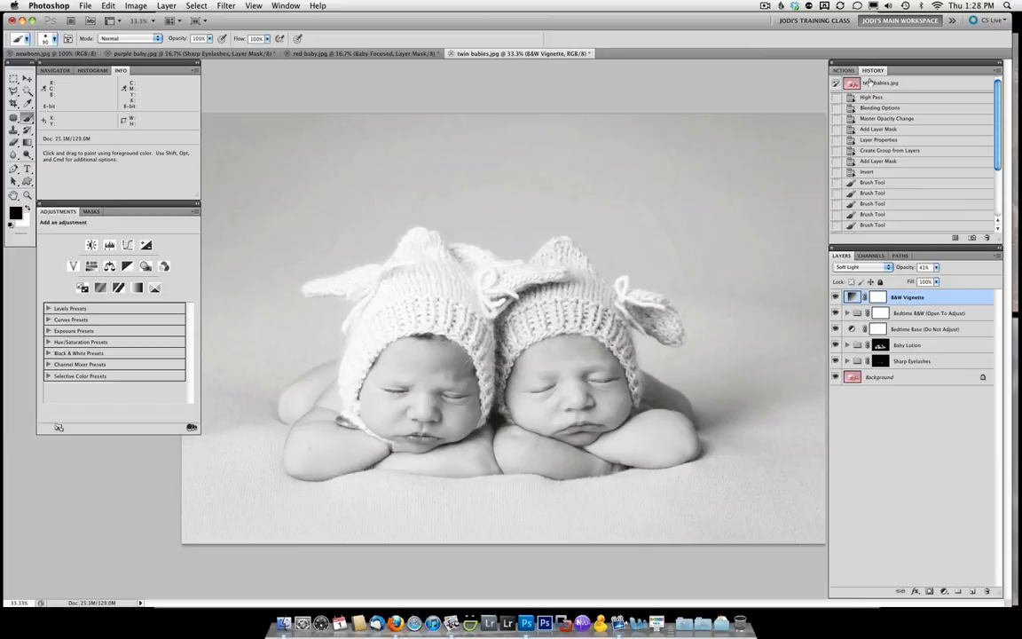
click(972, 238)
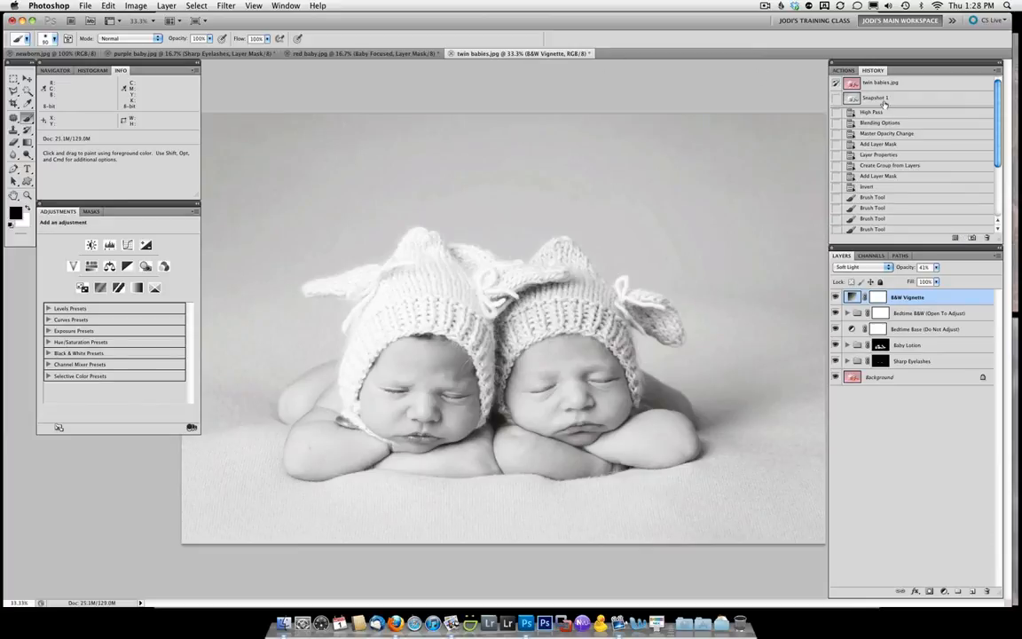
click(884, 82)
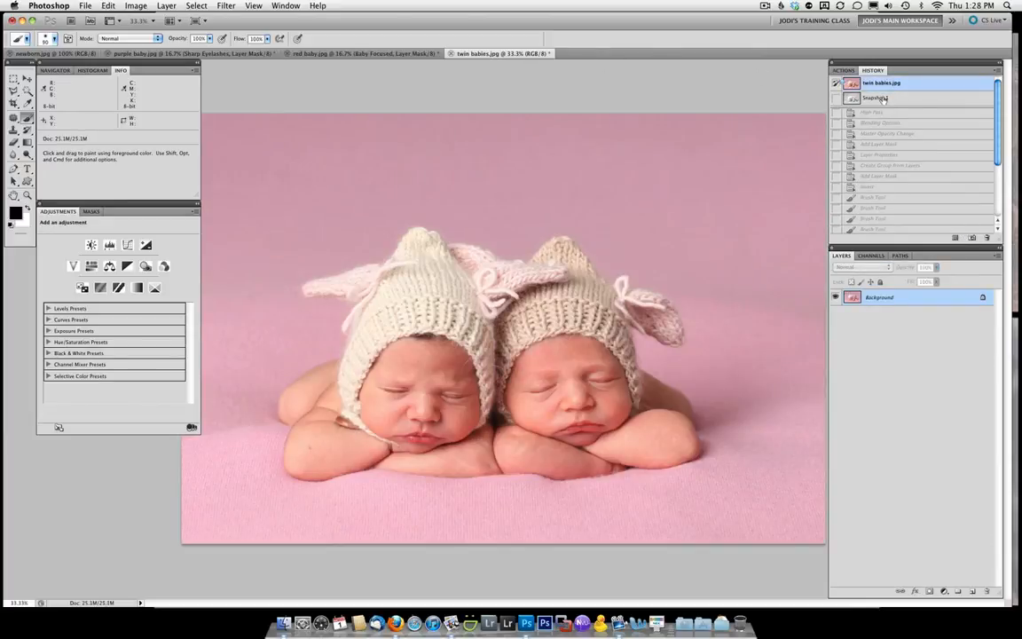
click(884, 99)
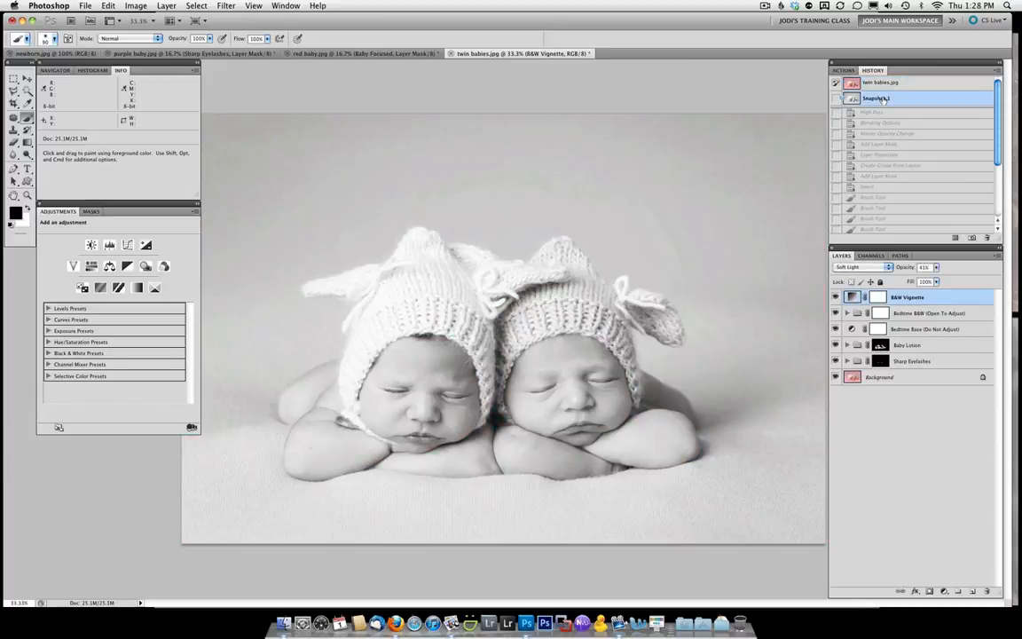